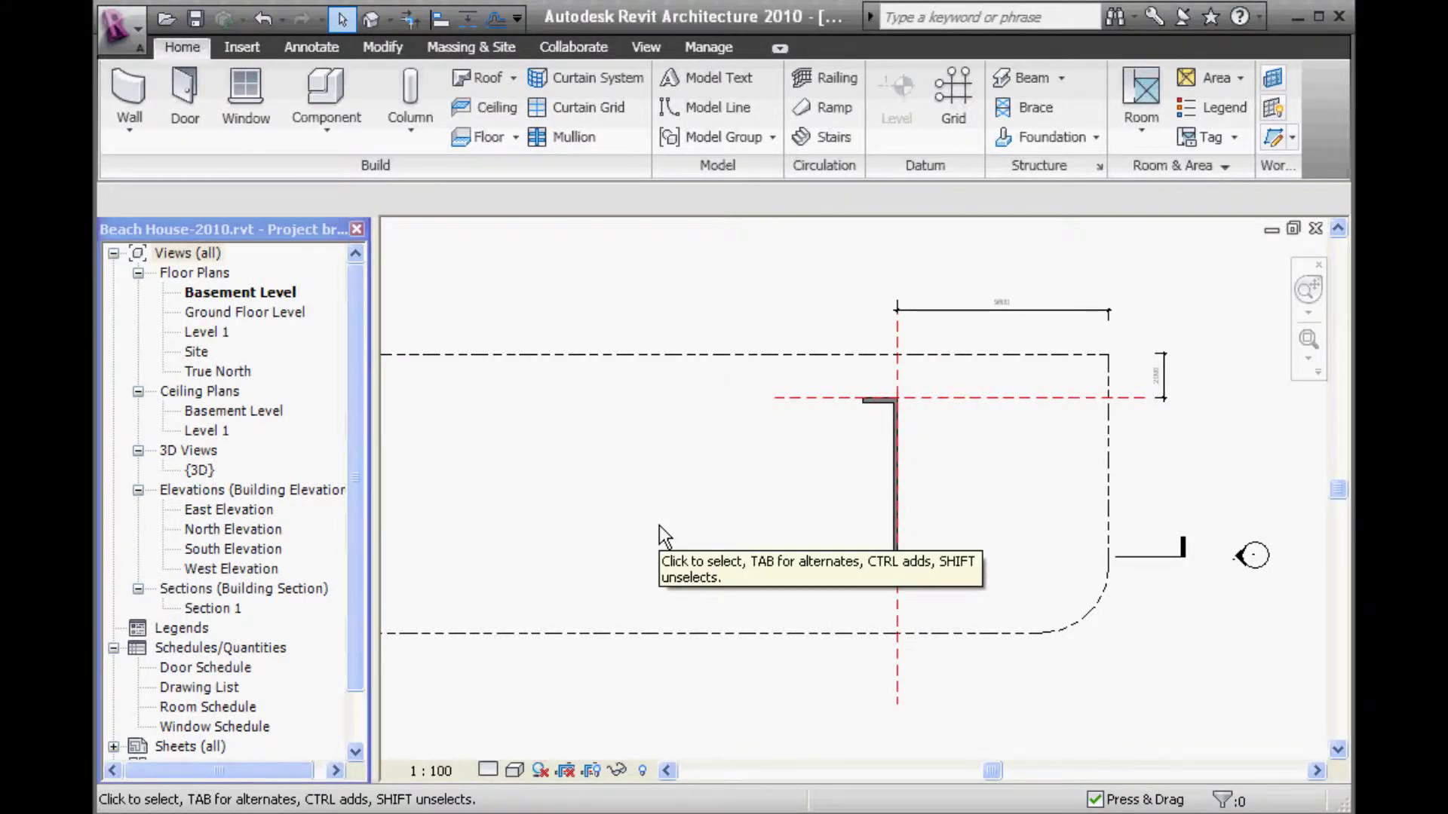
Examine the lower ground floor measurements PDF to compare its exterior wall layout with the basement plan
{"action": "scroll", "coordinate": [659, 527], "scroll_direction": "up", "scroll_amount": 2}
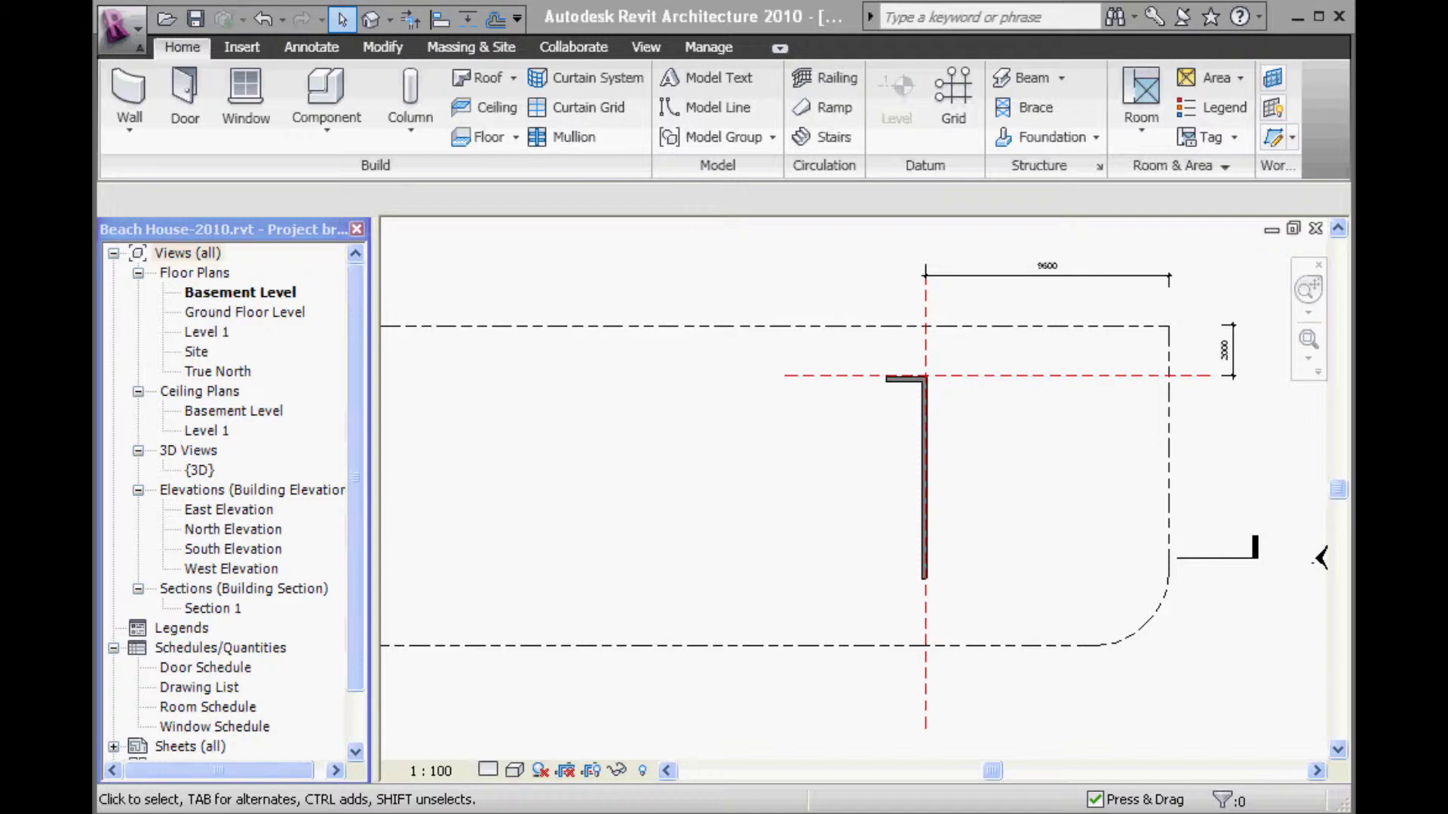
{"action": "key", "text": "alt+Tab"}
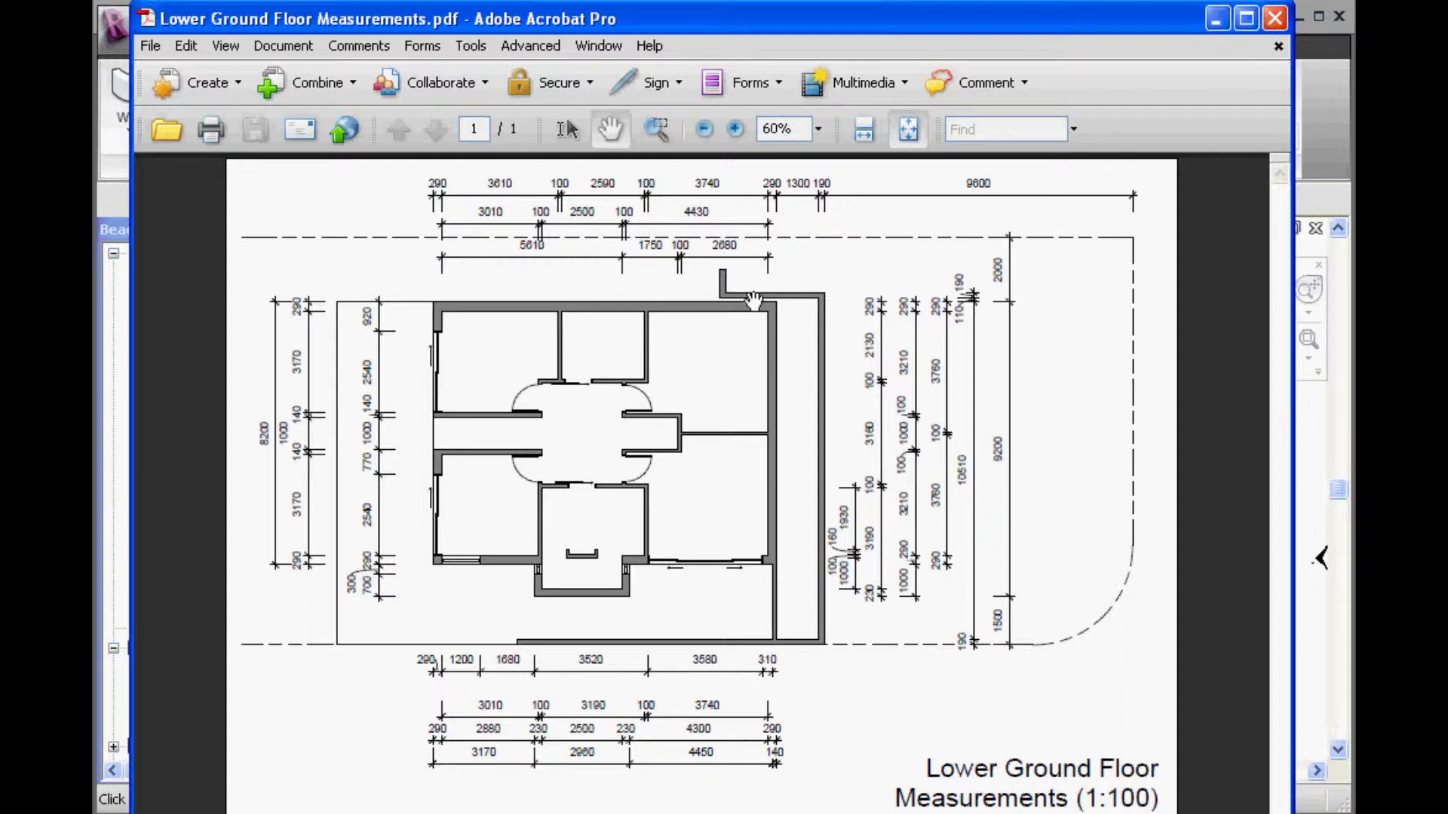
{"action": "left_click", "coordinate": [1217, 18]}
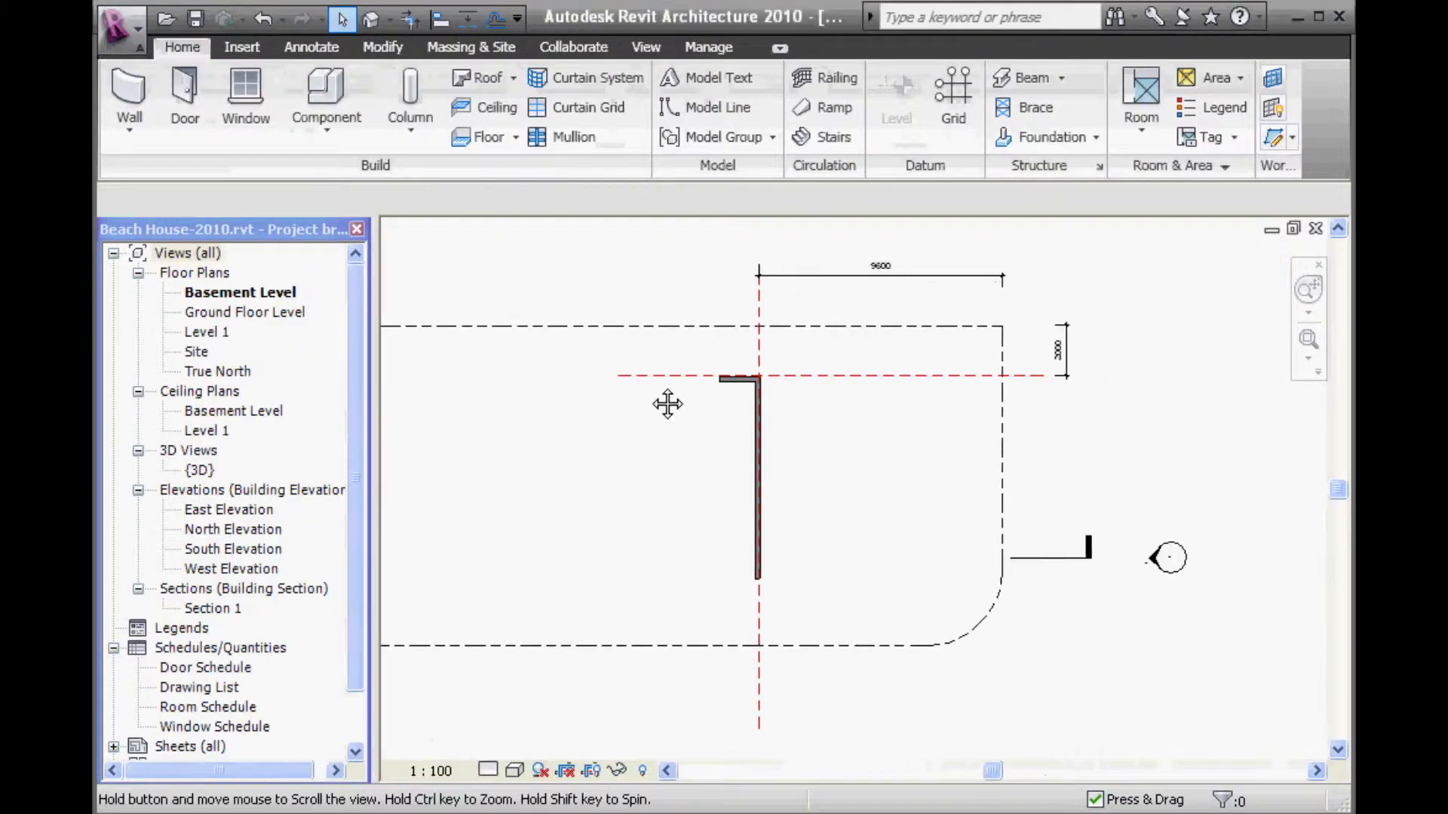
{"action": "scroll", "coordinate": [696, 361], "scroll_direction": "up", "scroll_amount": 2}
{"action": "middle_click_drag", "start_coordinate": [724, 346], "coordinate": [664, 267]}
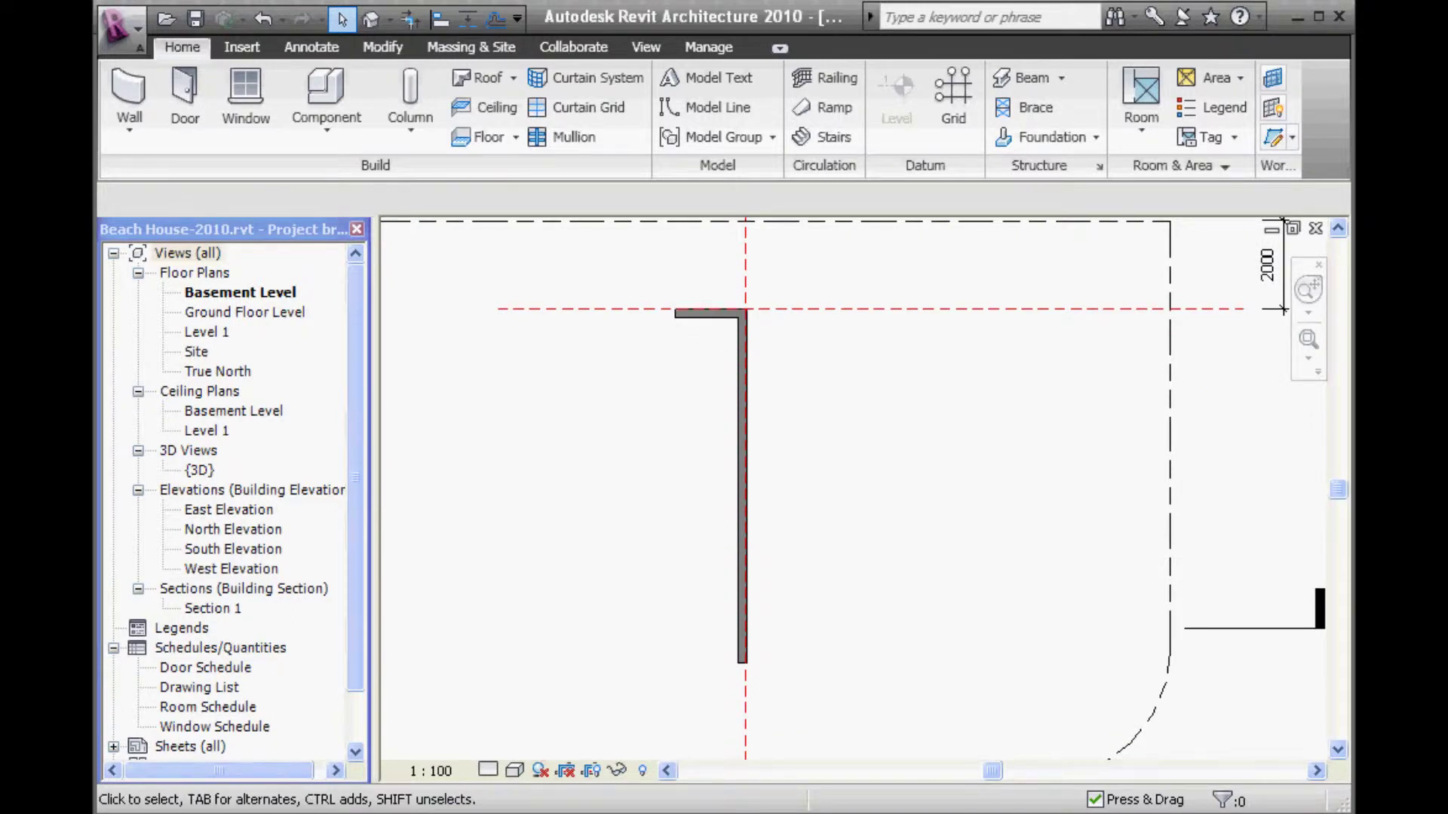
{"action": "key", "text": "alt+Tab"}
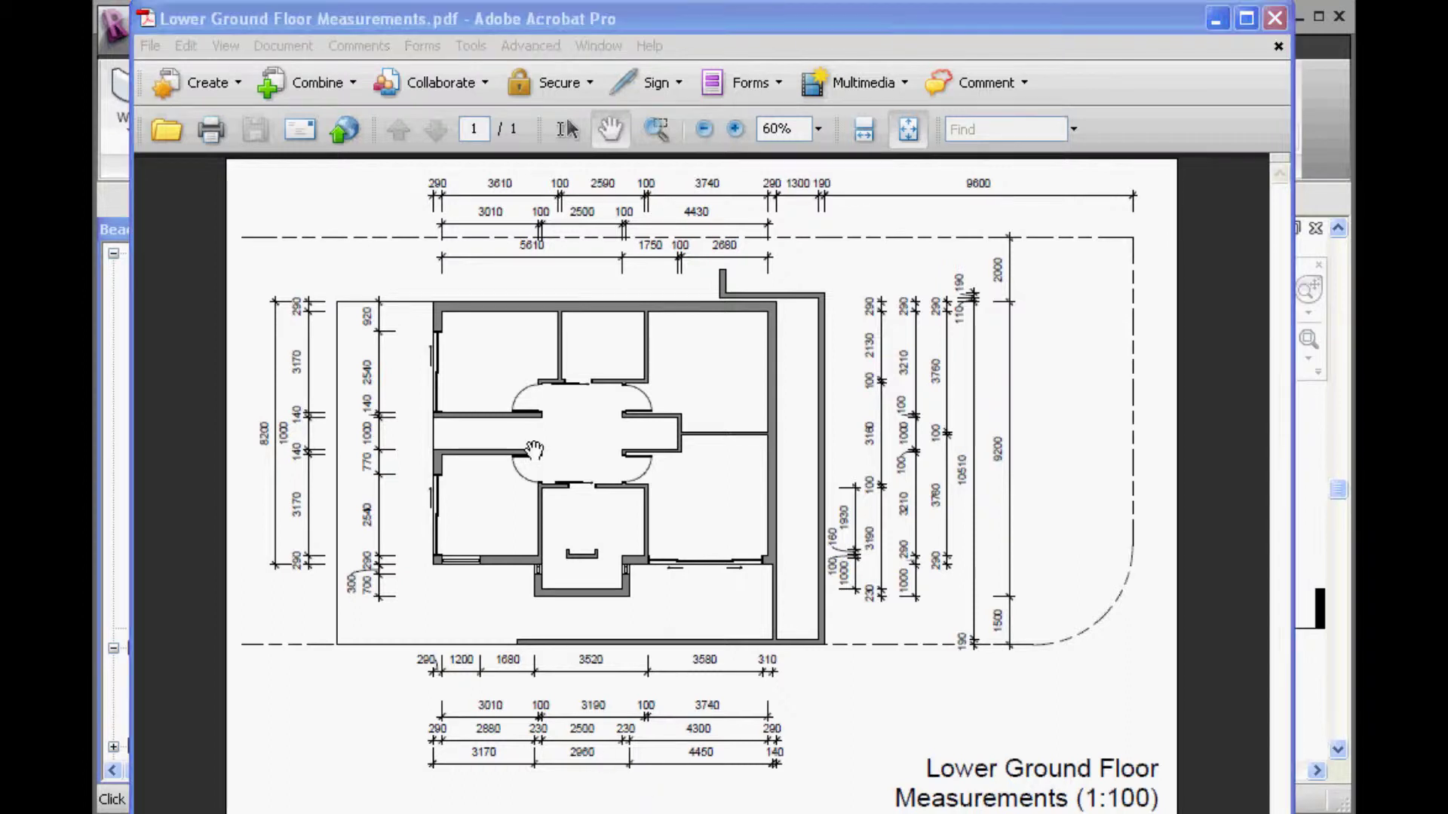
{"action": "left_click", "coordinate": [1219, 21]}
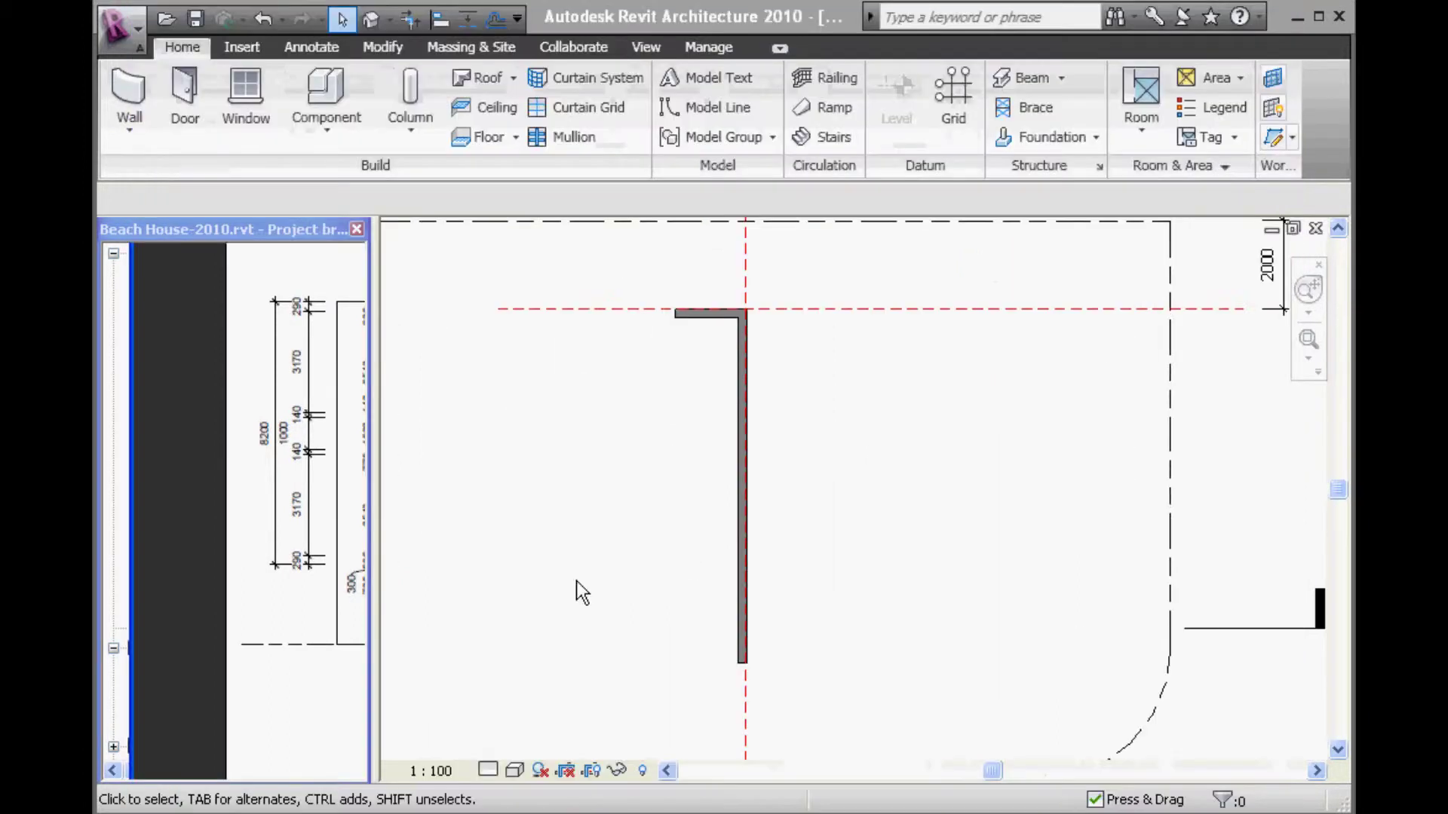
Start the Wall tool and duplicate the Generic 190mm Wall type as "Generic 290mm Wall"
{"action": "scroll", "coordinate": [591, 455], "scroll_direction": "down", "scroll_amount": 2}
{"action": "middle_click_drag", "start_coordinate": [607, 457], "coordinate": [842, 437]}
{"action": "scroll", "coordinate": [840, 436], "scroll_direction": "up", "scroll_amount": 1}
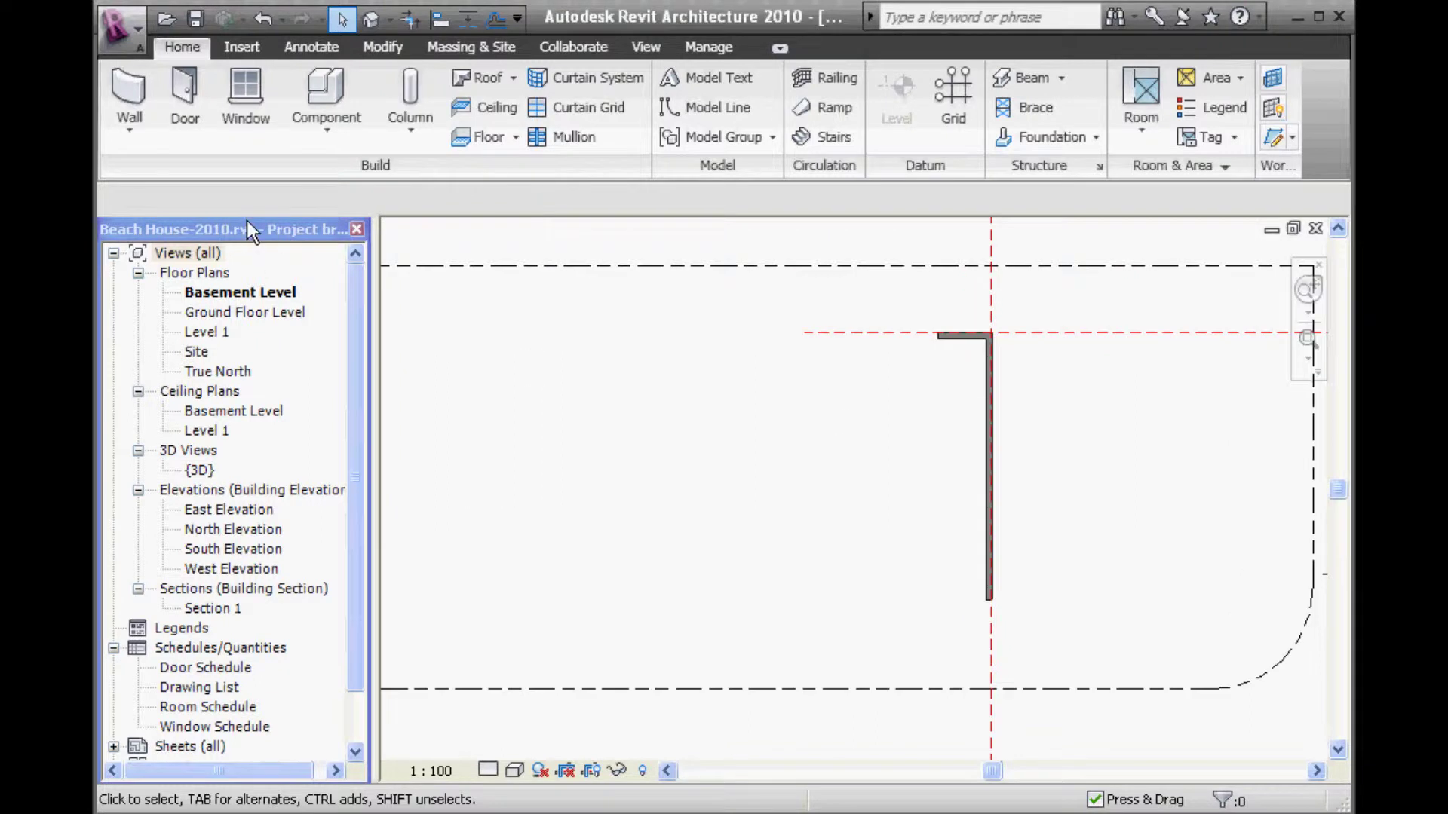
{"action": "left_click", "coordinate": [125, 88]}
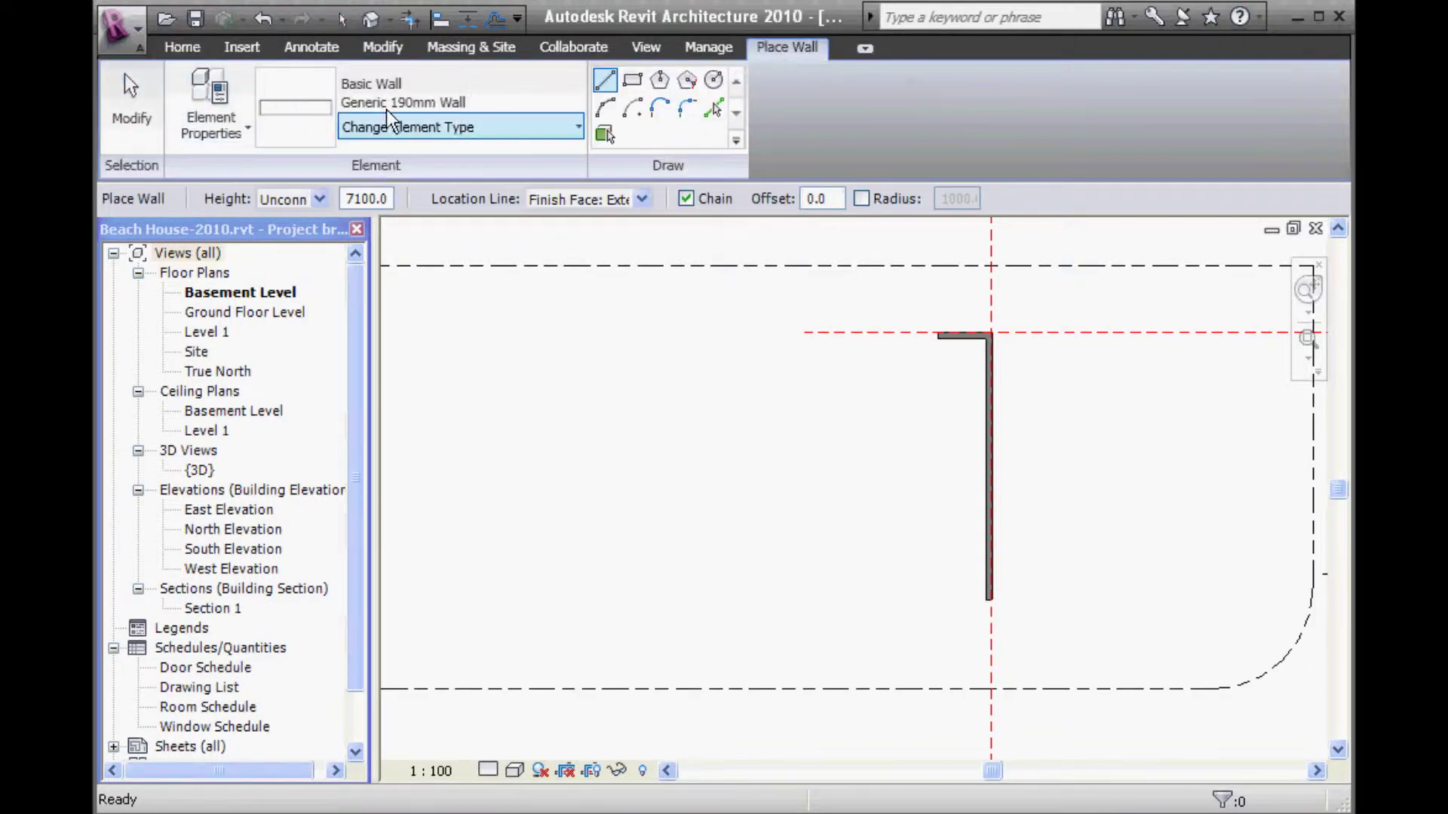
{"action": "left_click", "coordinate": [233, 113]}
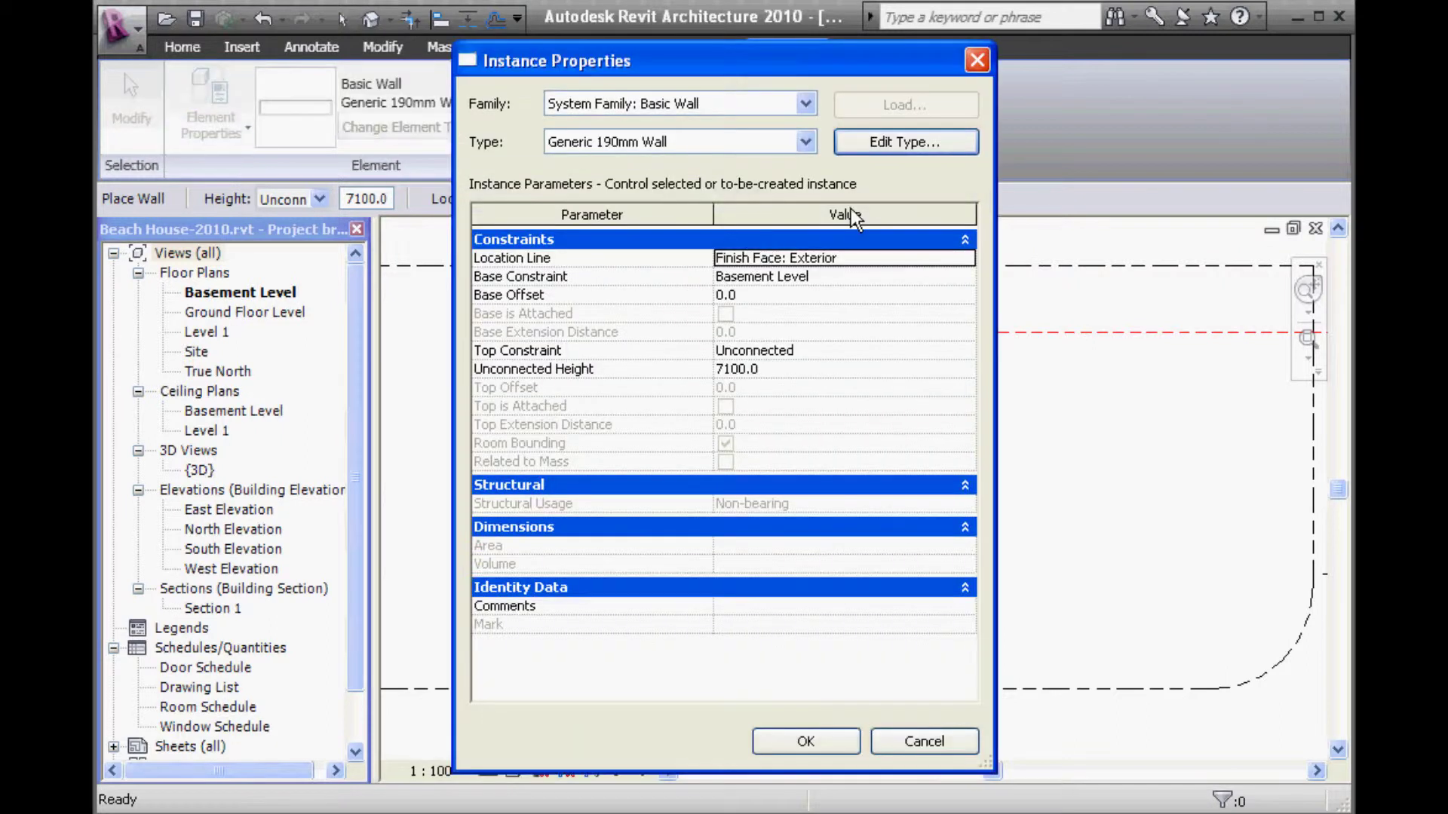
{"action": "left_click", "coordinate": [882, 144]}
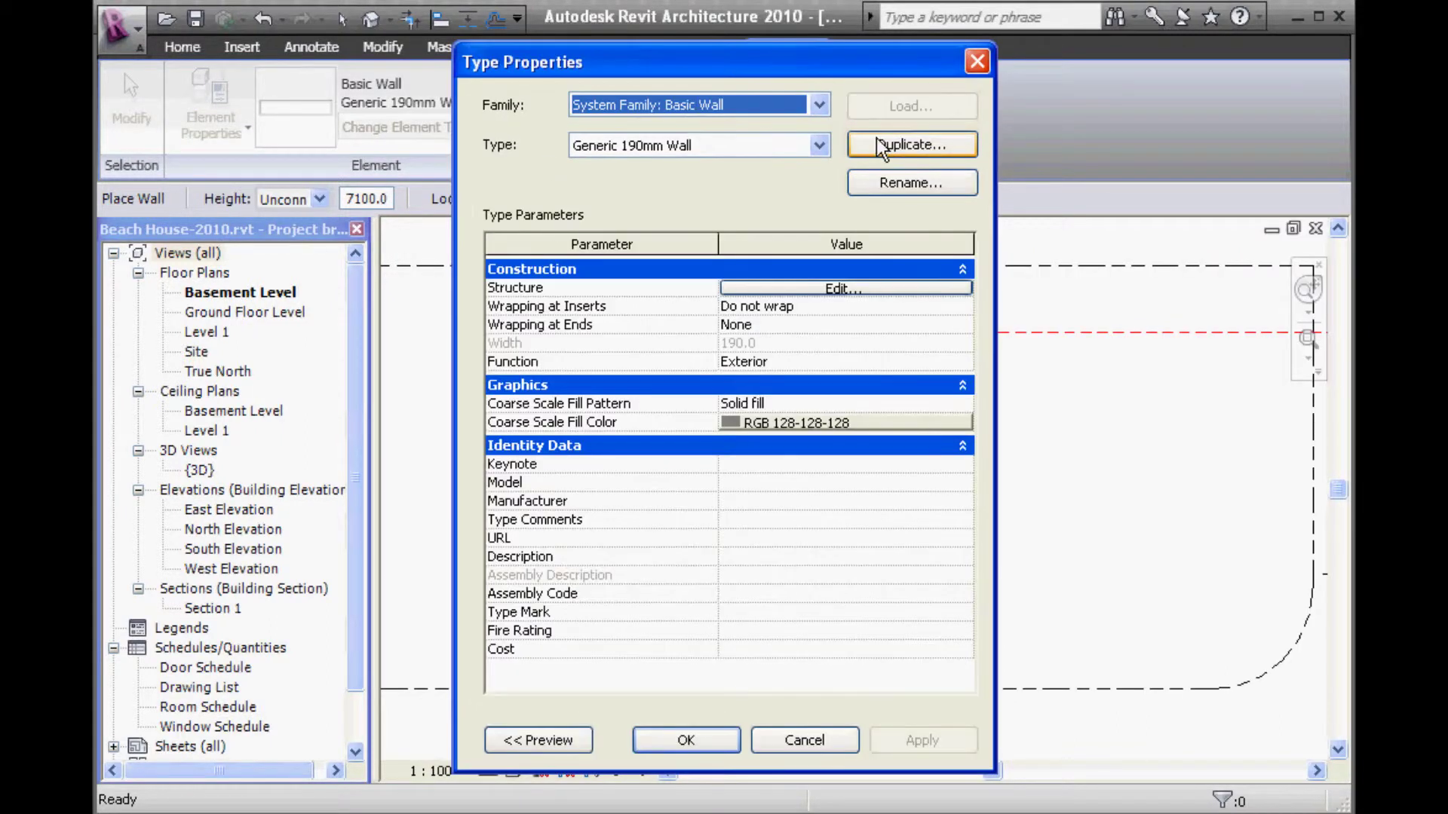
{"action": "left_click", "coordinate": [884, 151]}
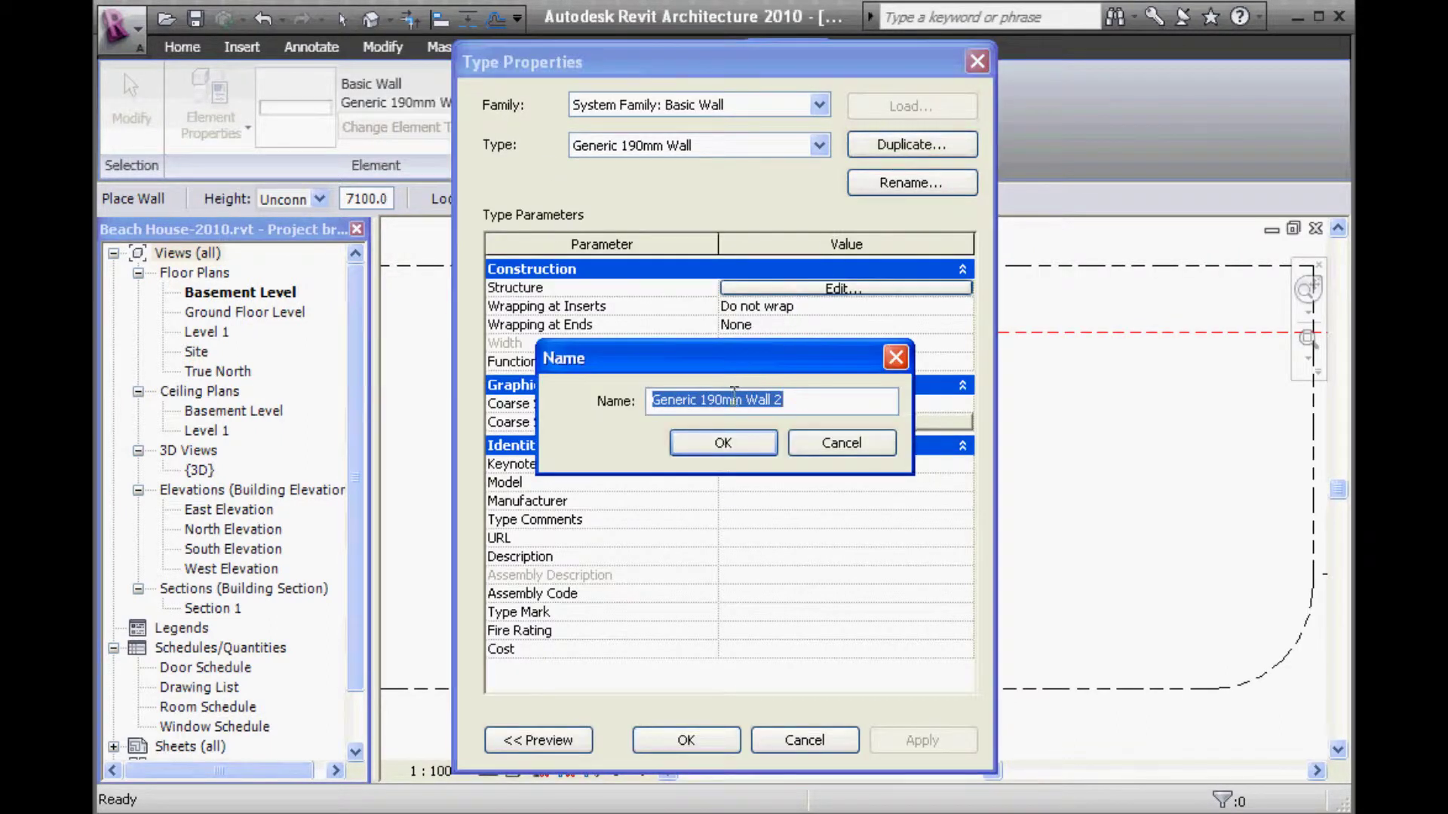
{"action": "left_click", "coordinate": [699, 397]}
{"action": "key", "text": "Delete"}
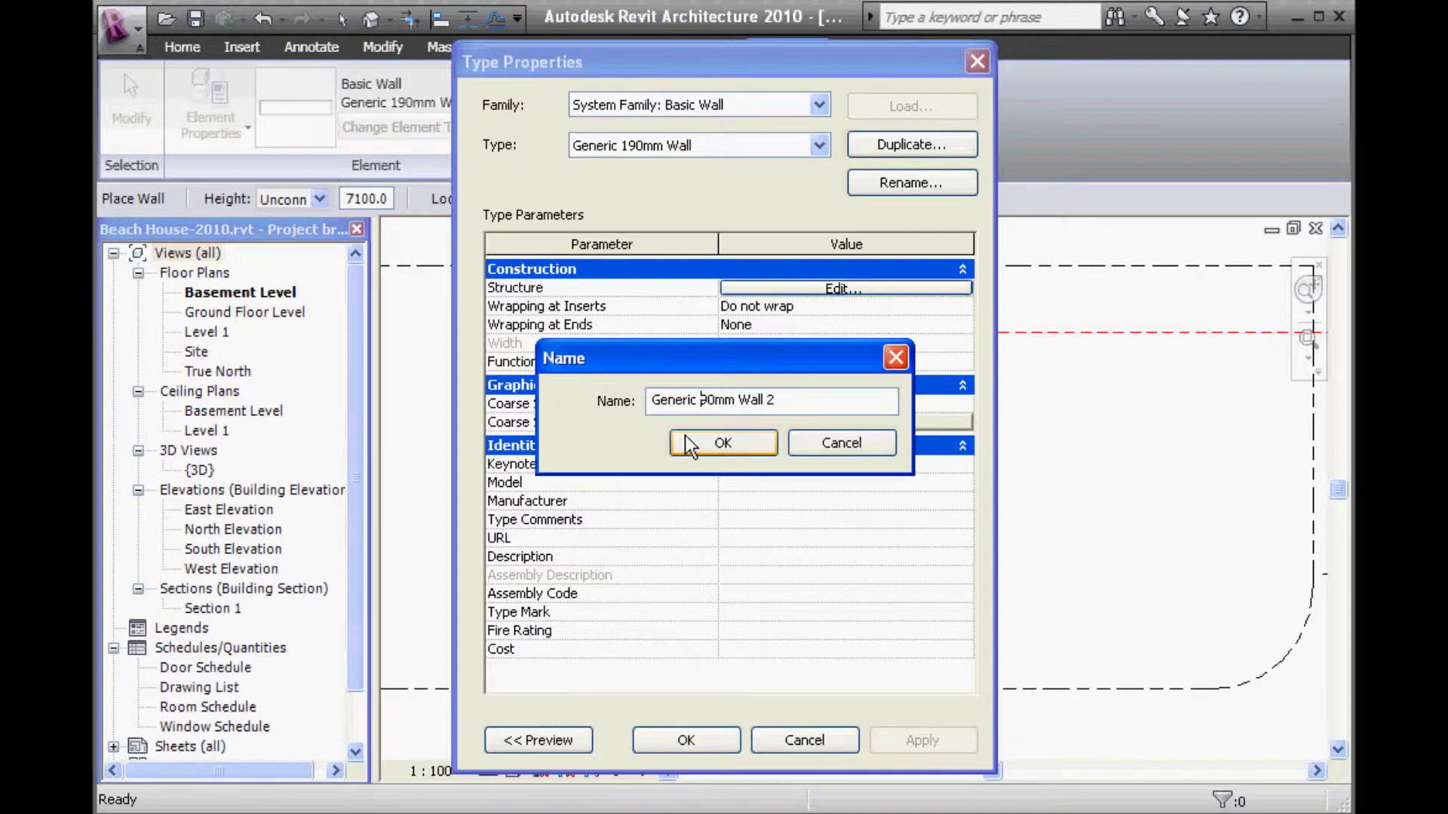
{"action": "type", "text": "2"}
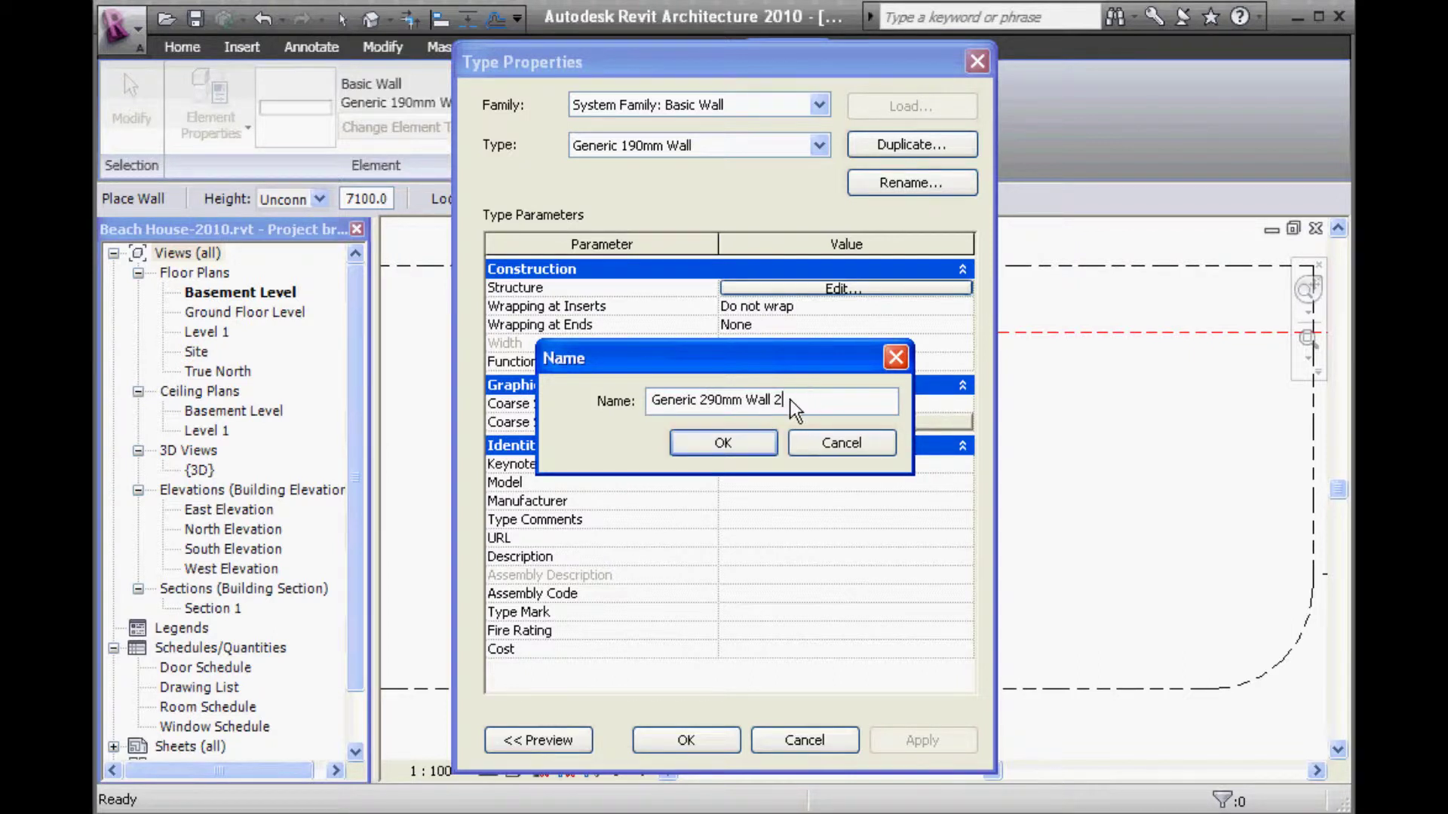
{"action": "left_click", "coordinate": [725, 443]}
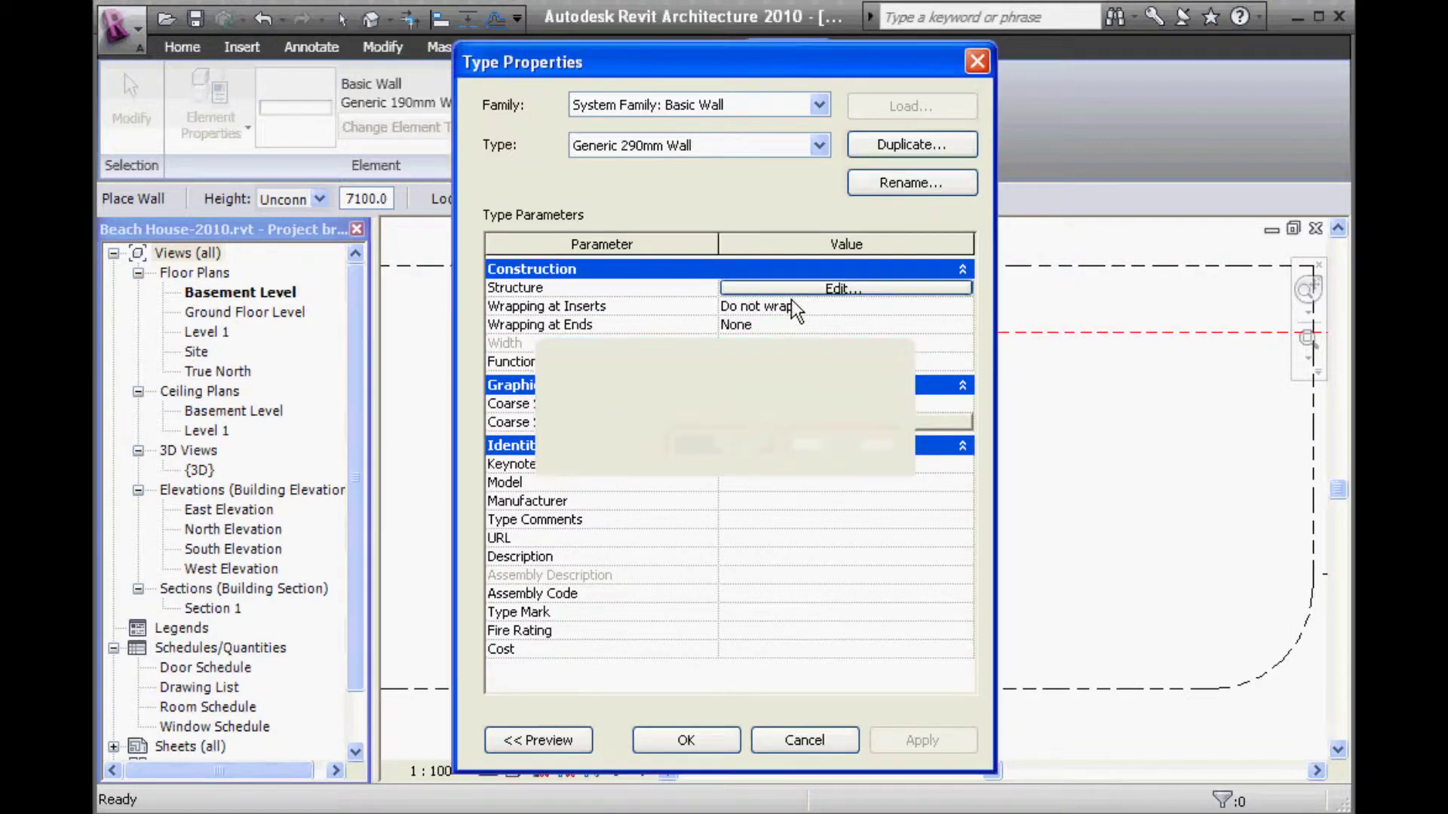
Set the structure layer thickness of the Generic 290mm Wall type to 290 and accept the type and instance properties
{"action": "left_click", "coordinate": [787, 291]}
{"action": "left_click", "coordinate": [779, 290]}
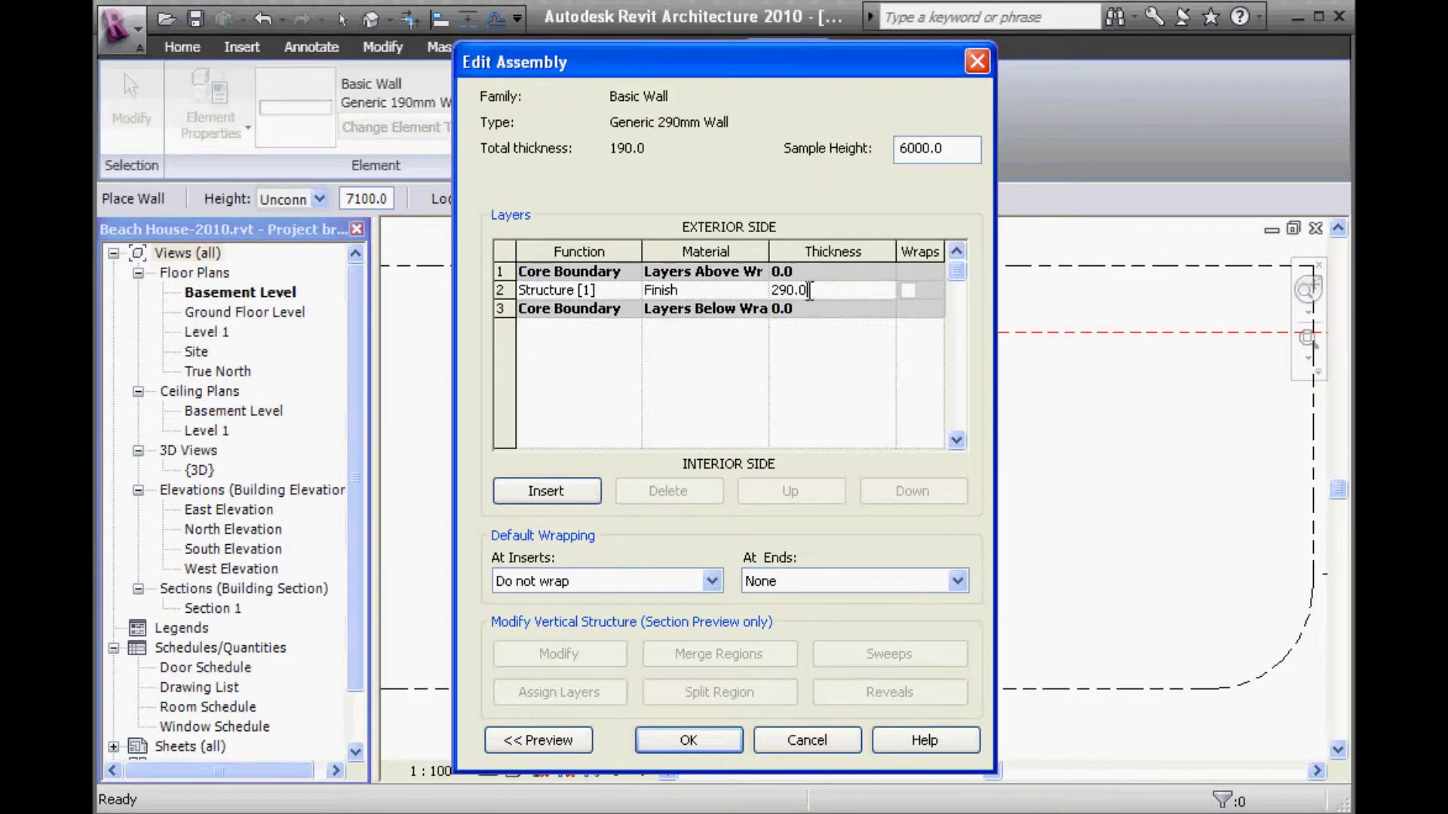
{"action": "left_click", "coordinate": [688, 740]}
{"action": "left_click", "coordinate": [698, 741]}
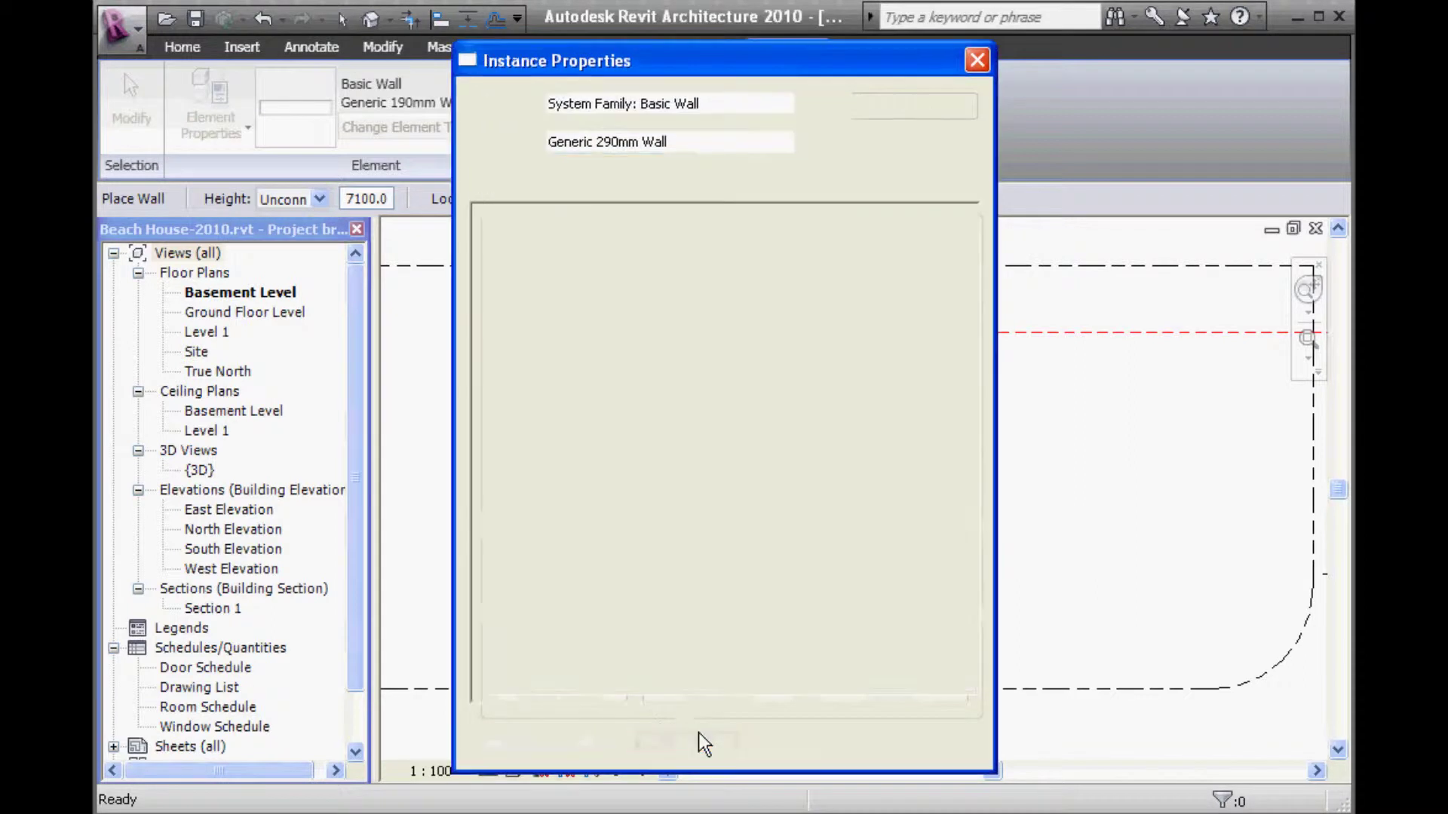
{"action": "left_click", "coordinate": [788, 745]}
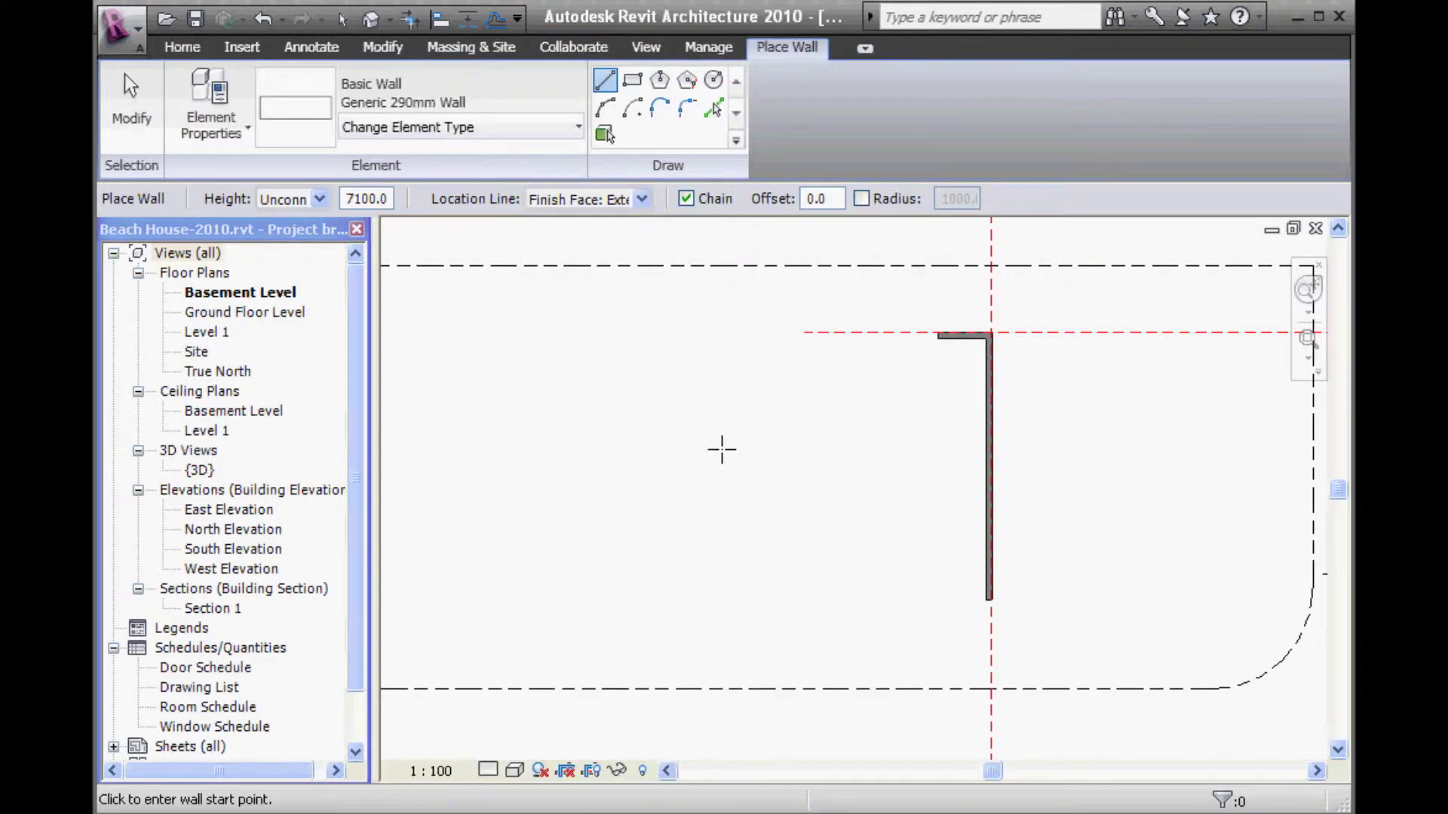
Check the arrangement of the house's exterior walls in the lower ground floor measurements PDF
{"action": "middle_click_drag", "start_coordinate": [732, 456], "coordinate": [847, 388]}
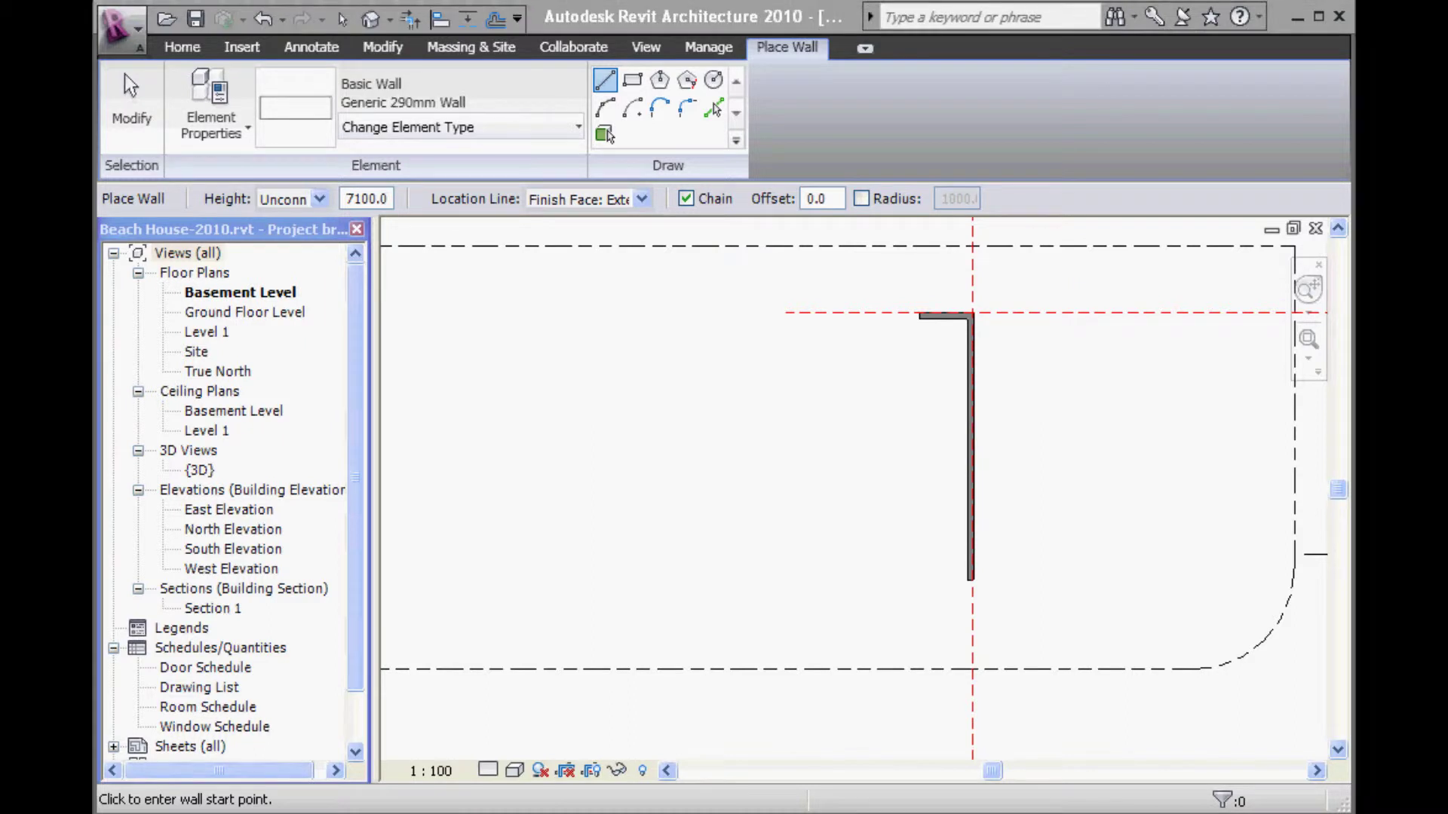
{"action": "key", "text": "alt+Tab"}
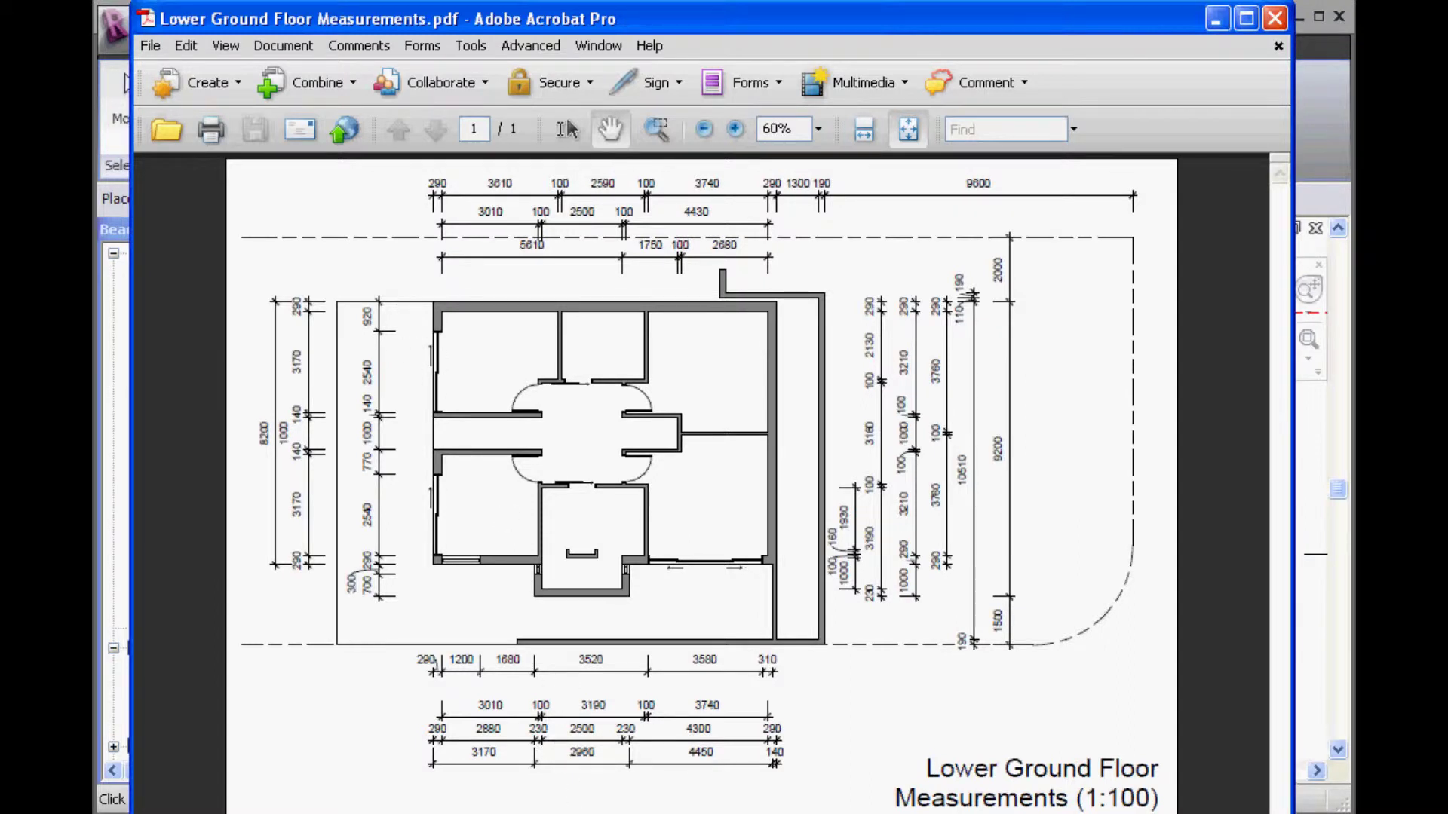
{"action": "key", "text": "alt+Tab"}
{"action": "key", "text": "alt+Tab"}
{"action": "middle_click_drag", "start_coordinate": [625, 398], "coordinate": [598, 387]}
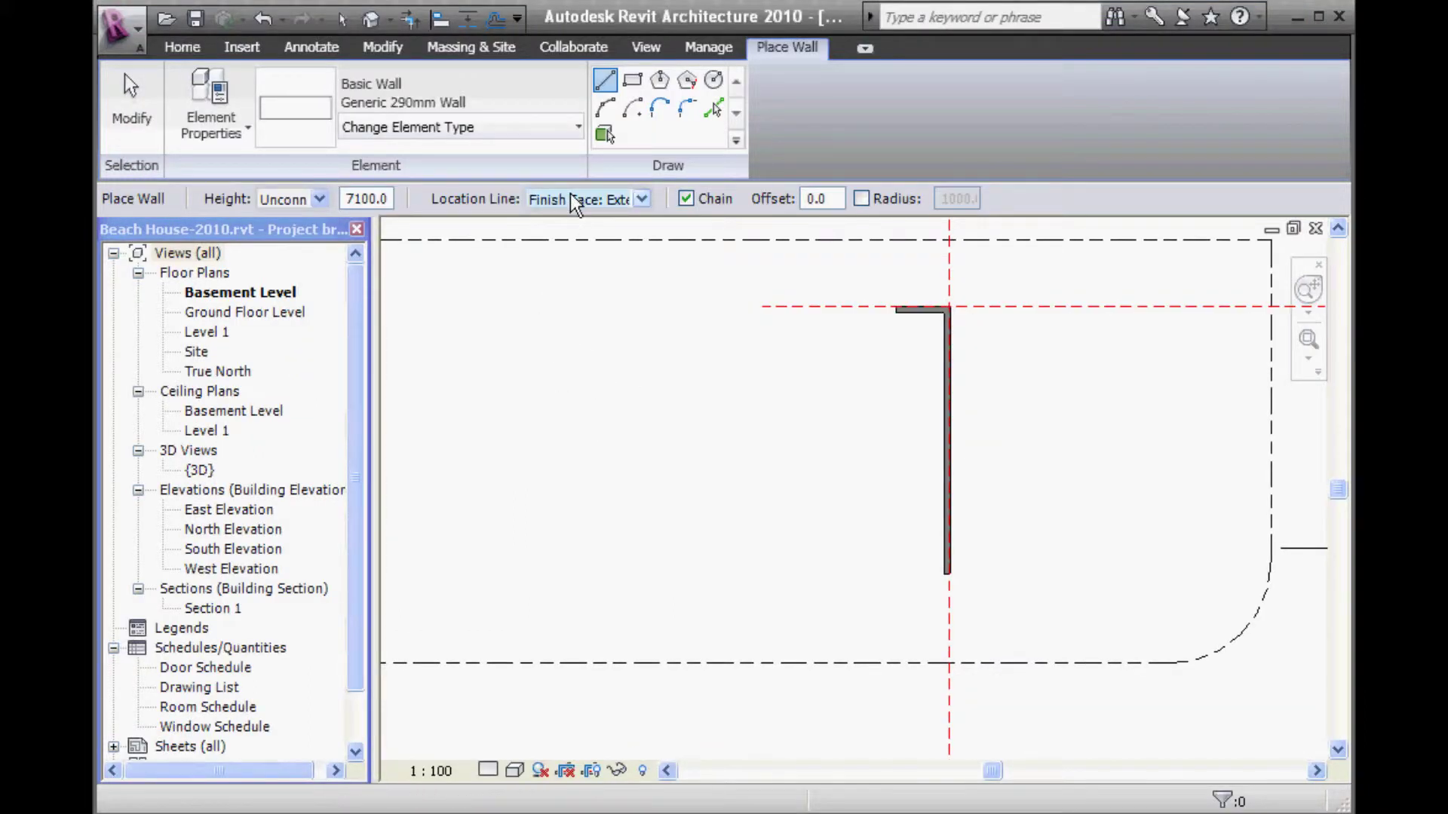
Set the wall height to Level 1 and draw a horizontal 290 mm wall about 10900 long chained to a vertical one about 7600 long
{"action": "left_click", "coordinate": [319, 199]}
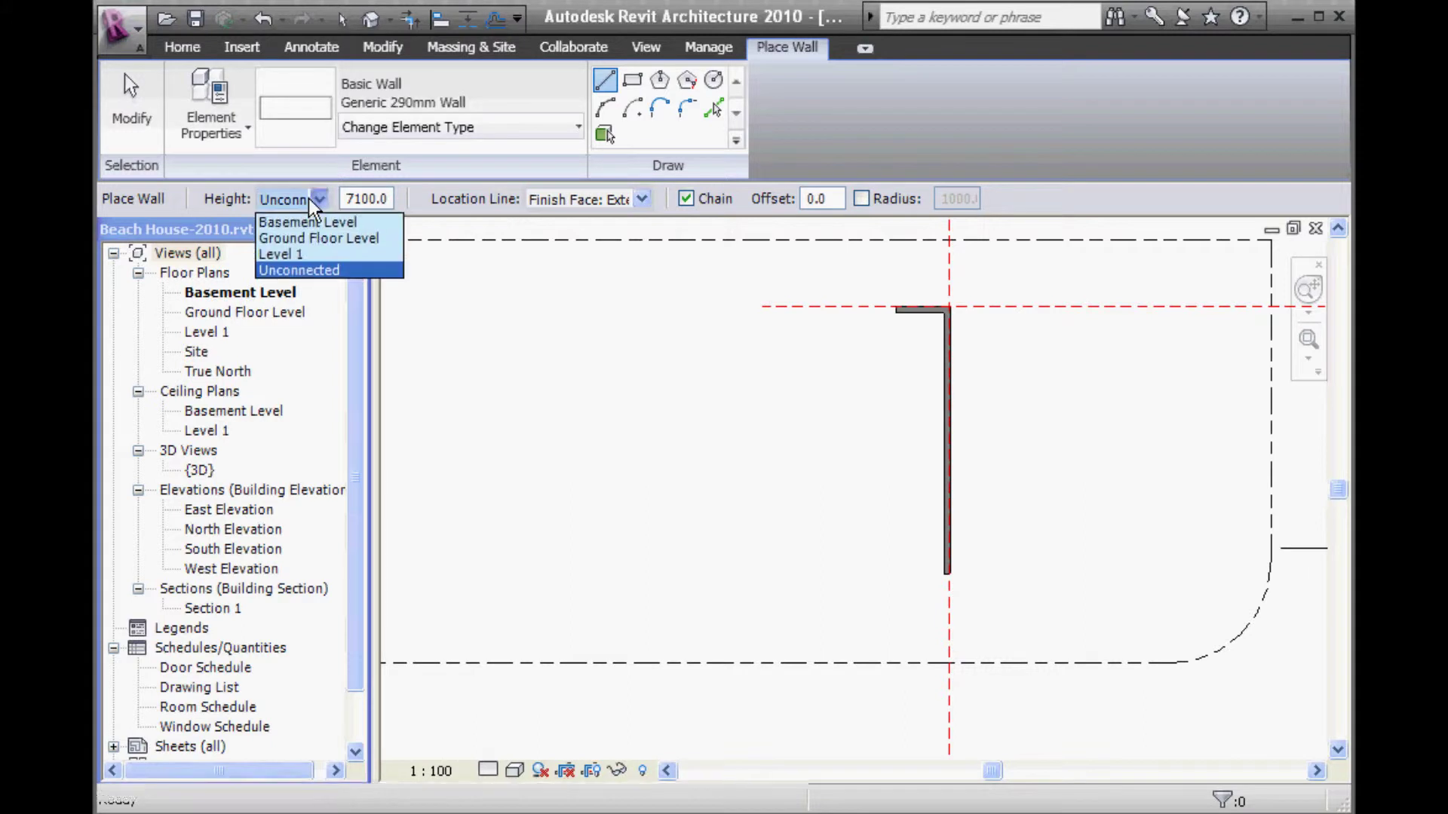
{"action": "left_click", "coordinate": [297, 255]}
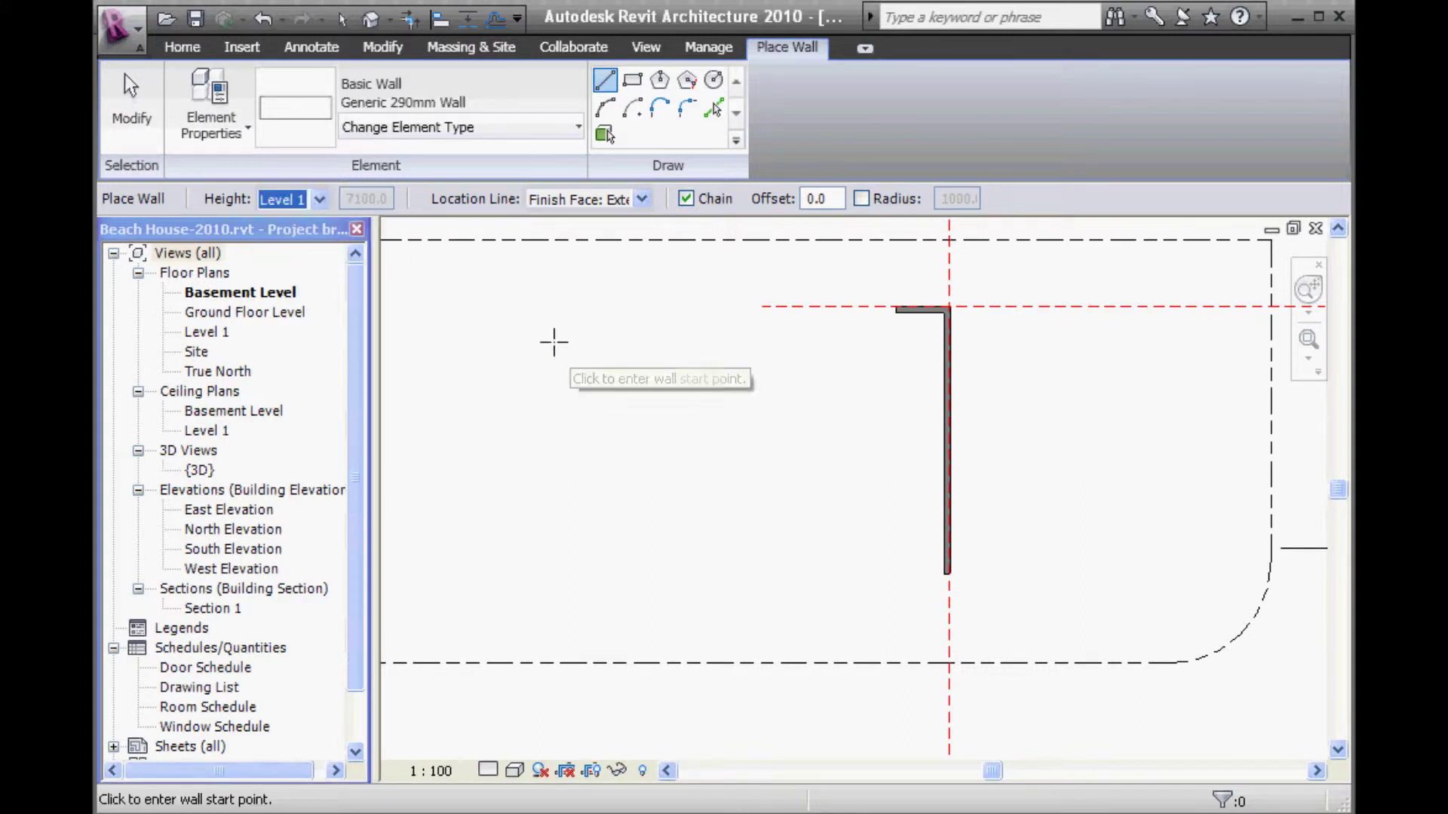
{"action": "left_click", "coordinate": [547, 342]}
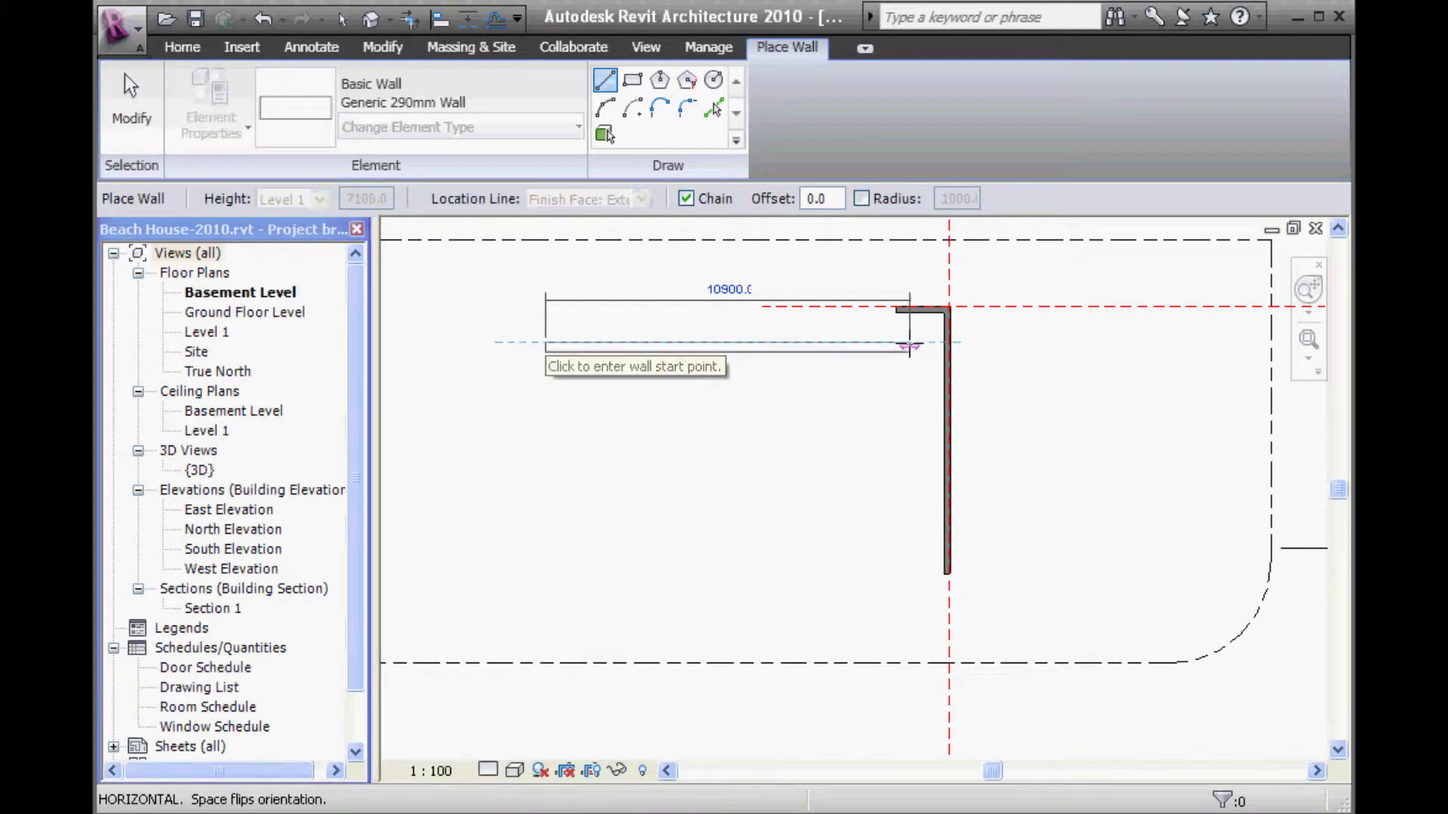
{"action": "left_click", "coordinate": [909, 343]}
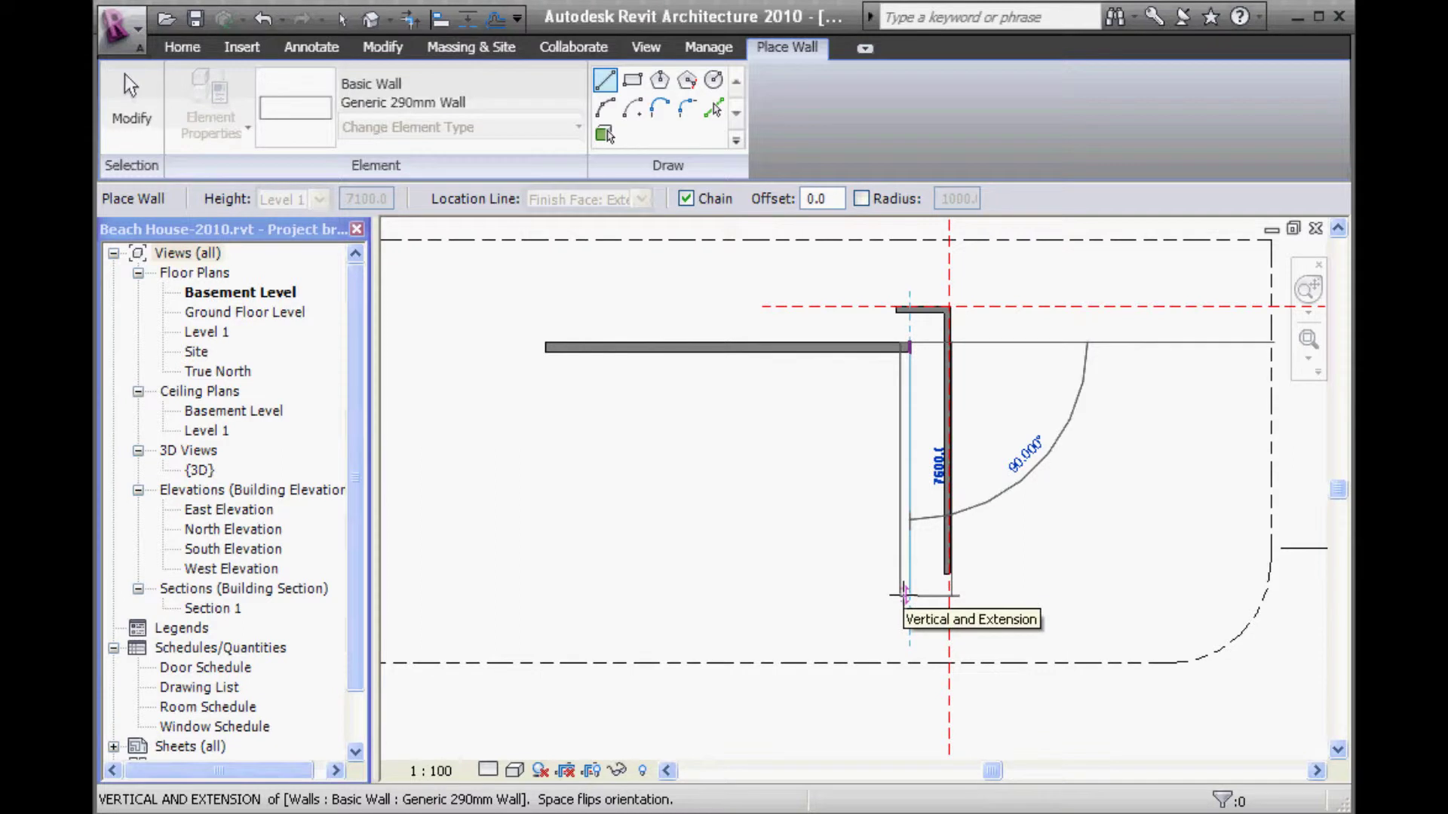
{"action": "left_click", "coordinate": [905, 594]}
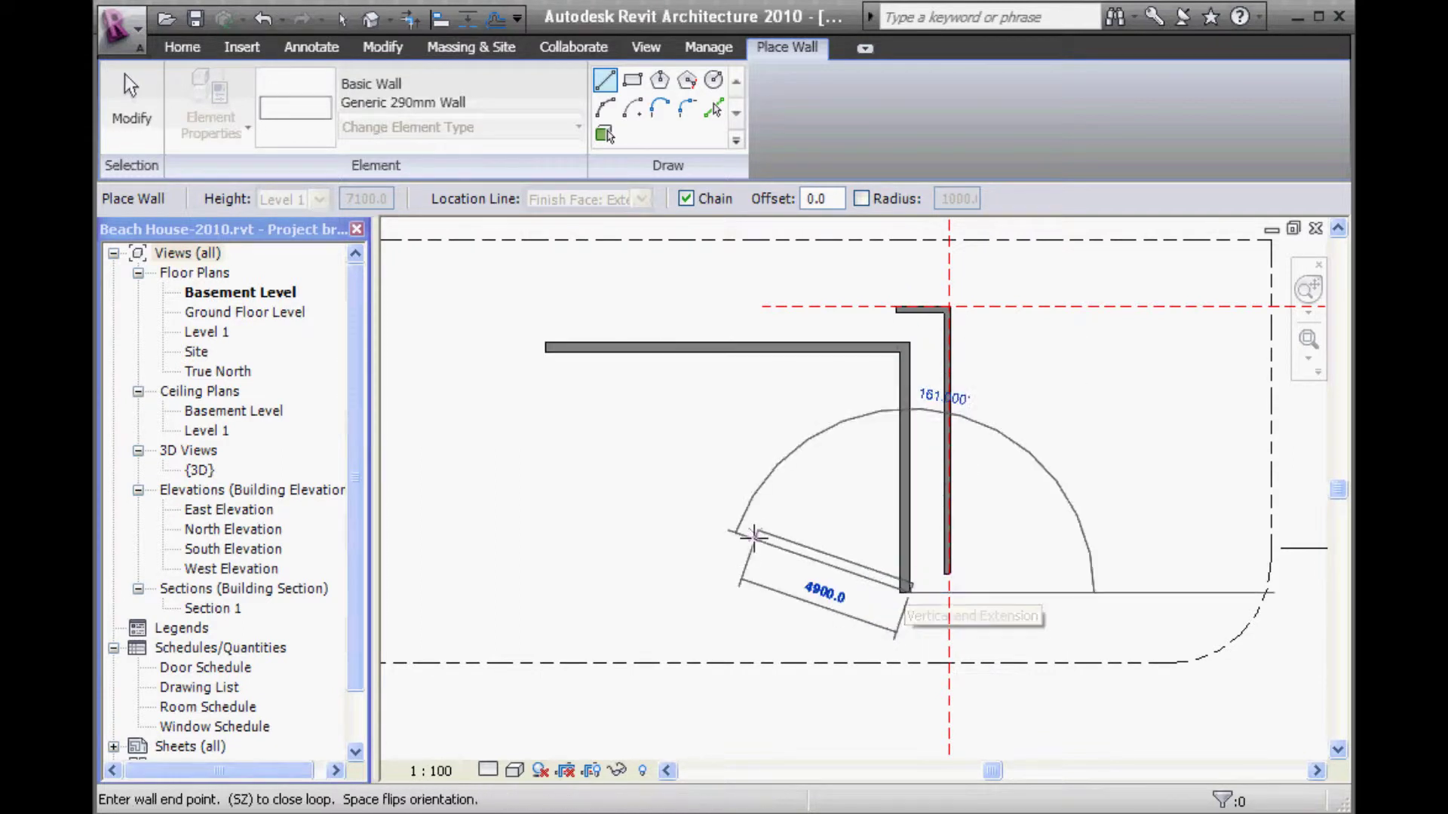
{"action": "right_click", "coordinate": [690, 506]}
{"action": "left_click", "coordinate": [728, 517]}
Examine the PDF plan at 100% zoom for the vertical dimensions between the retaining wall and the house walls
{"action": "key", "text": "alt+Tab"}
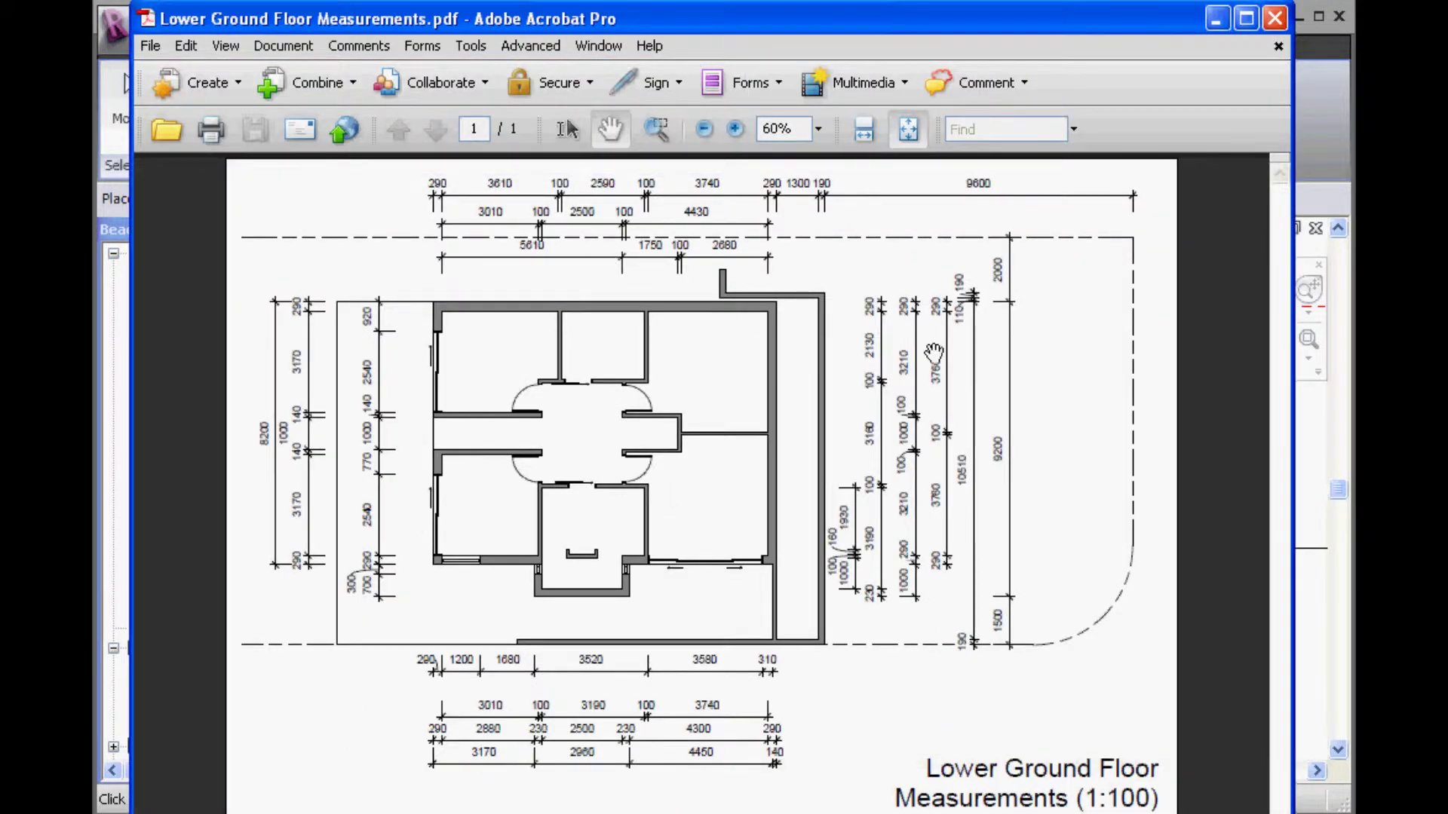
{"action": "left_click", "coordinate": [735, 129]}
{"action": "left_click", "coordinate": [735, 128]}
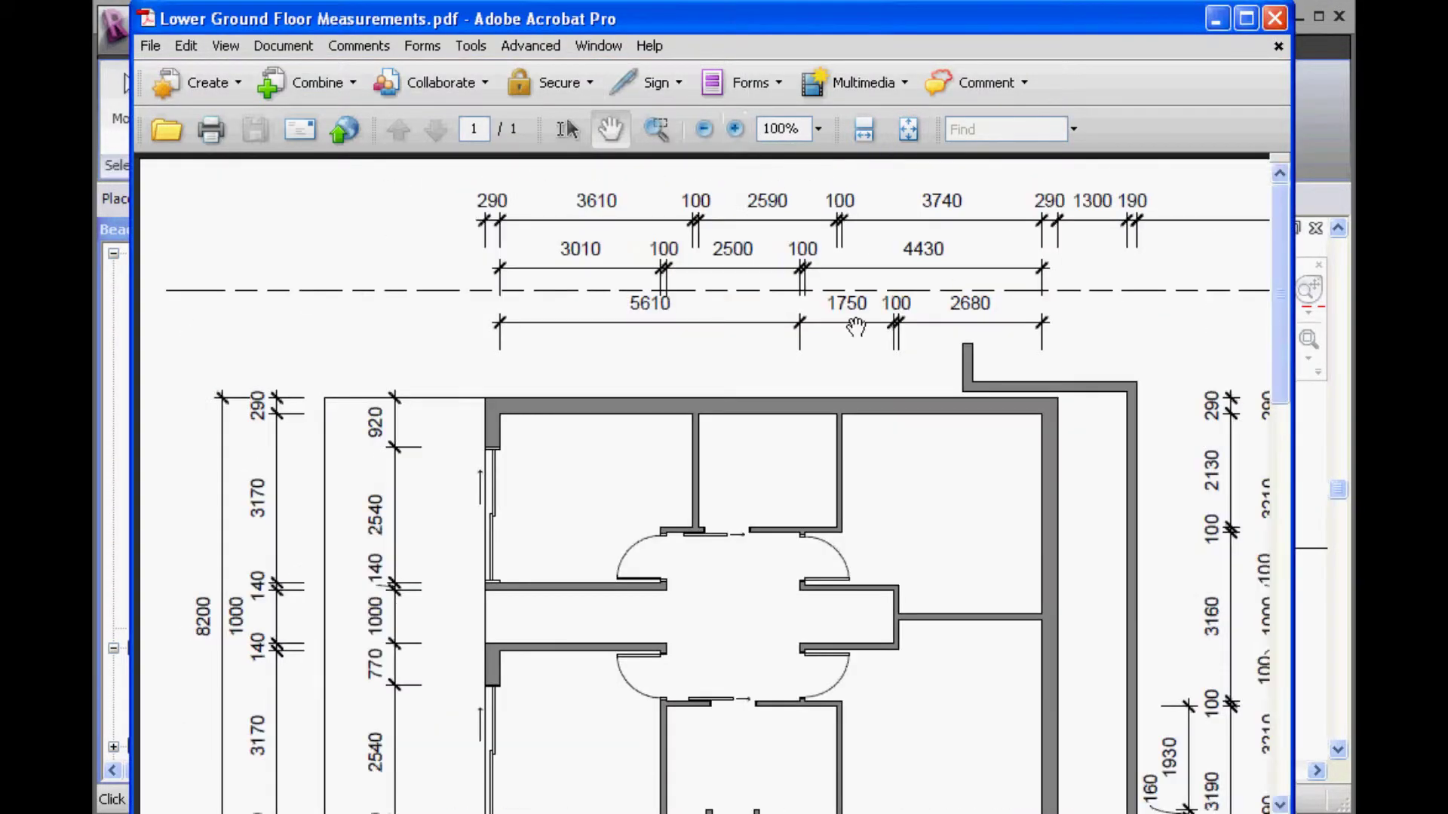
{"action": "left_click_drag", "start_coordinate": [951, 428], "coordinate": [489, 308]}
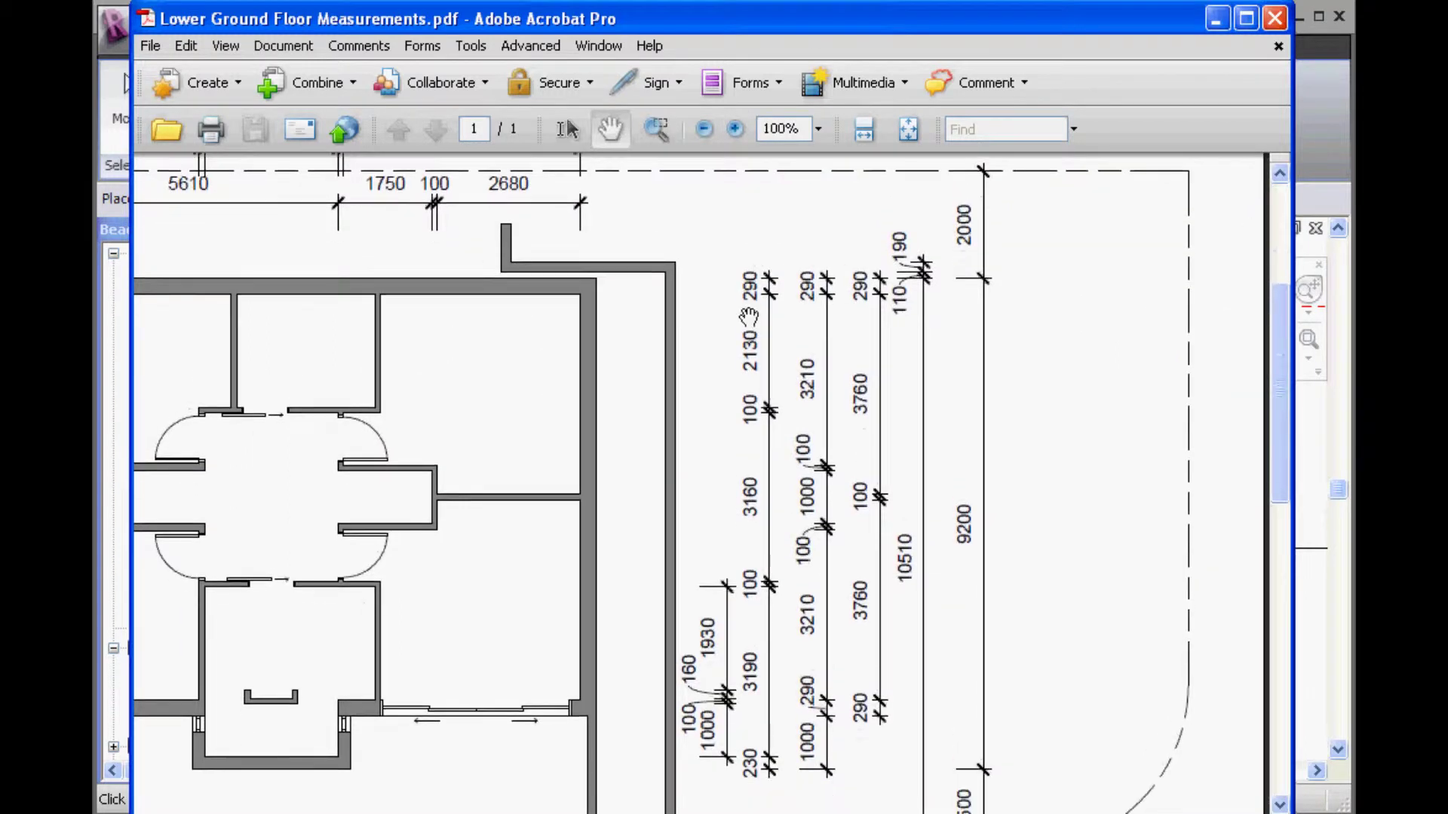
{"action": "left_click_drag", "start_coordinate": [774, 520], "coordinate": [813, 453]}
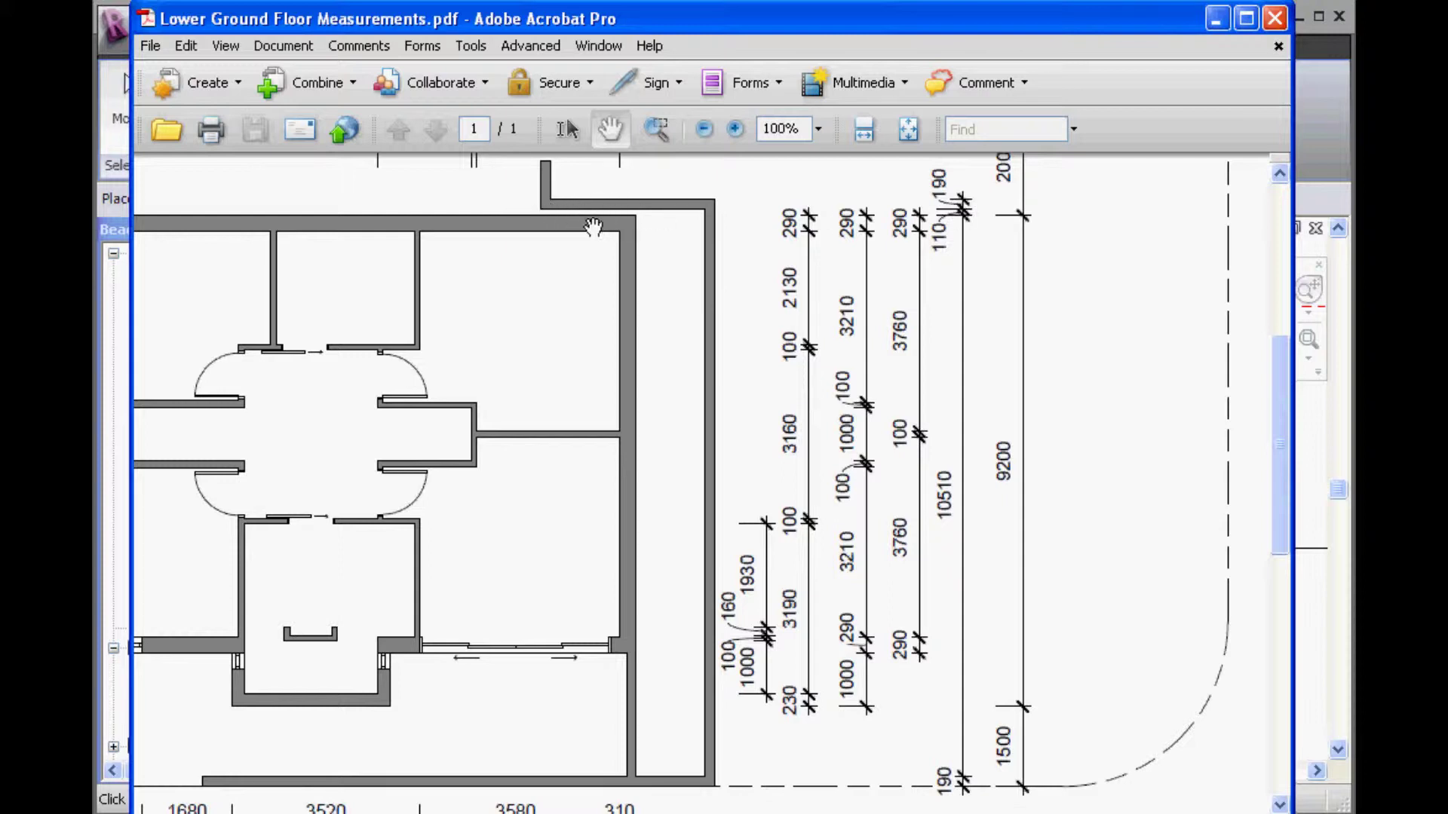
{"action": "left_click", "coordinate": [1217, 19]}
Finish placing walls and set the gap between the horizontal 290 mm wall and the short retaining wall above it to 190
{"action": "right_click", "coordinate": [695, 292]}
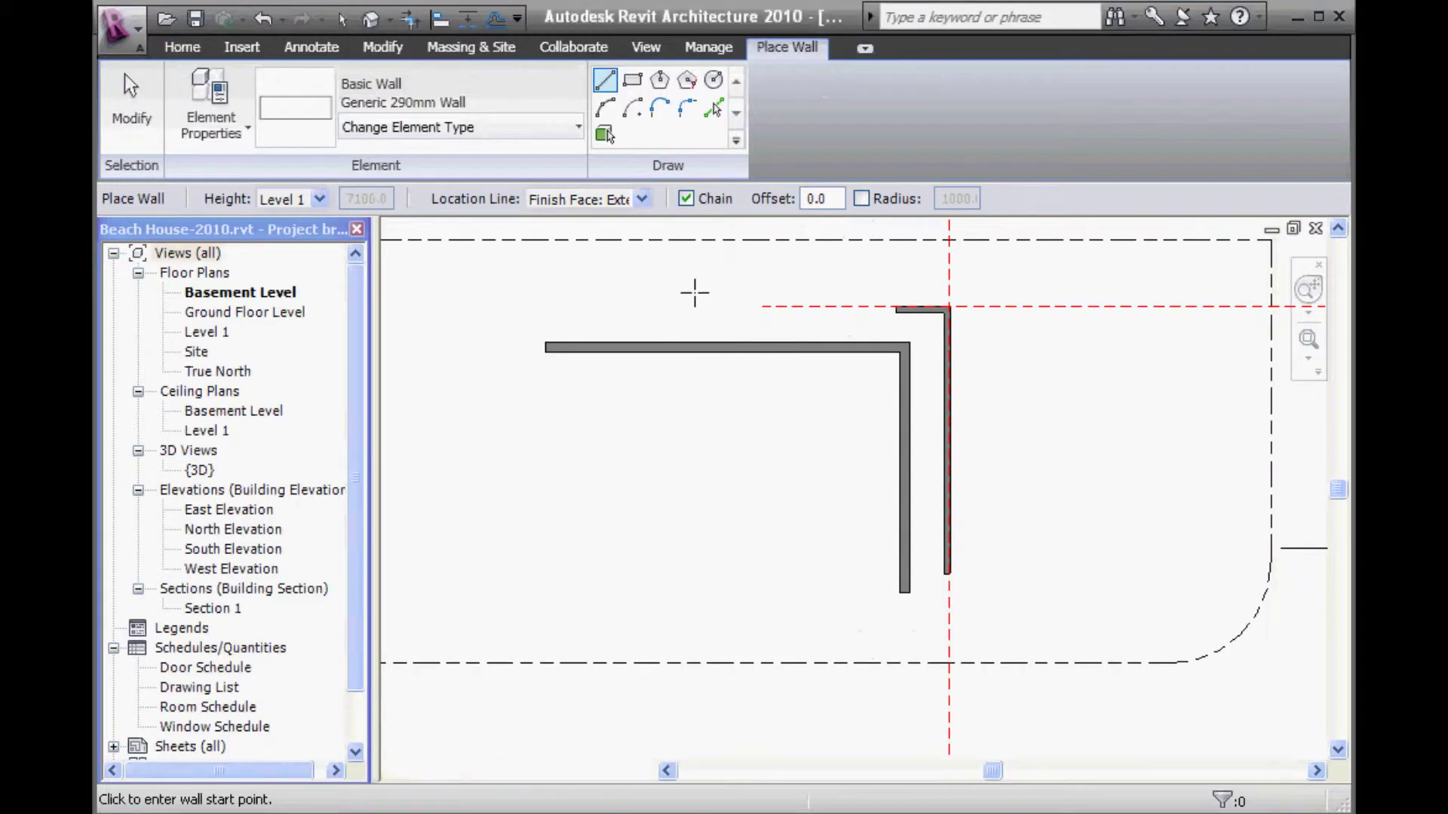
{"action": "left_click", "coordinate": [735, 306]}
{"action": "right_click", "coordinate": [690, 295]}
{"action": "left_click", "coordinate": [712, 305]}
{"action": "left_click", "coordinate": [819, 352]}
{"action": "scroll", "coordinate": [901, 374], "scroll_direction": "up", "scroll_amount": 4}
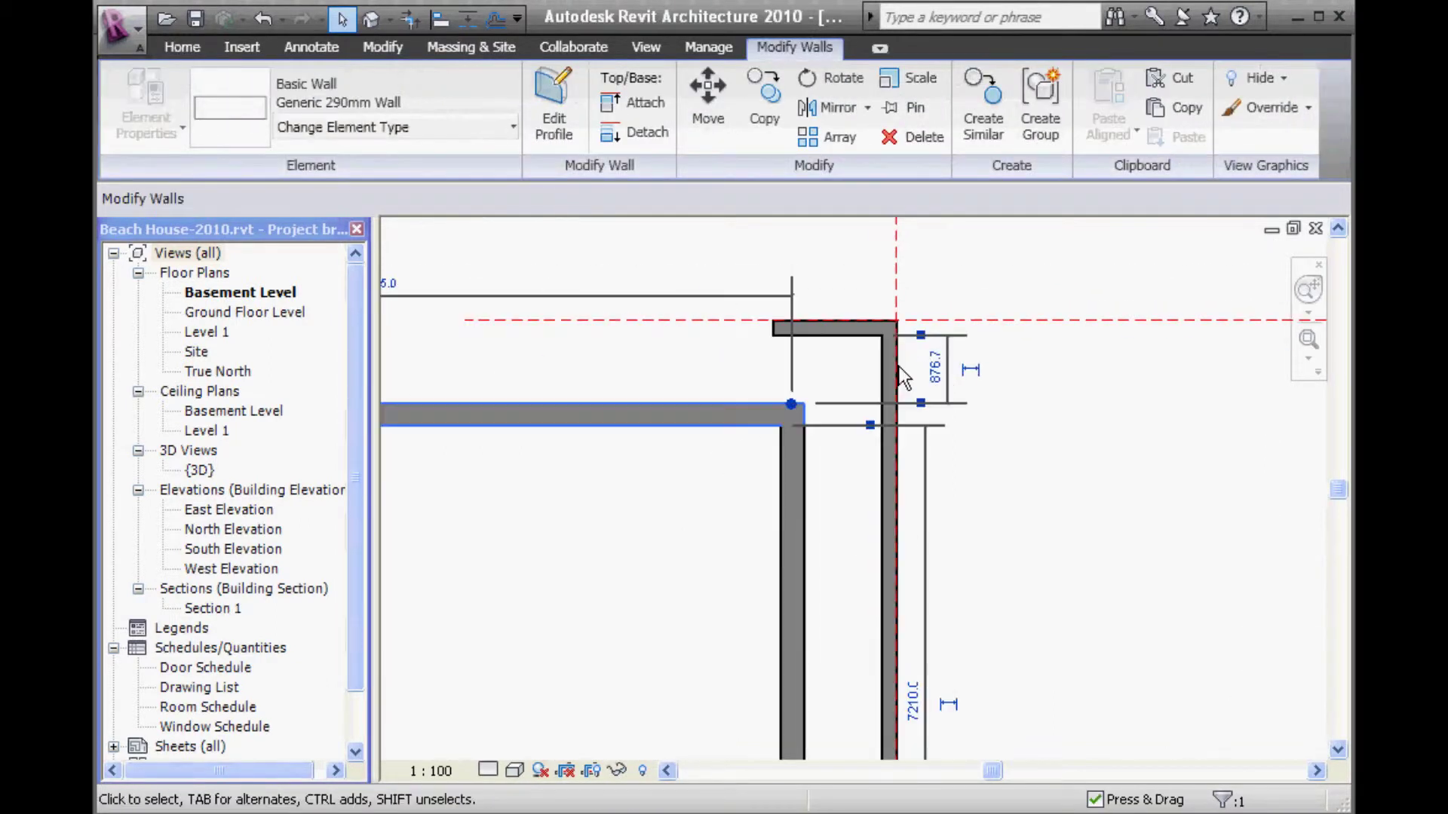
{"action": "left_click", "coordinate": [935, 368]}
{"action": "type", "text": "190"}
{"action": "key", "text": "Return"}
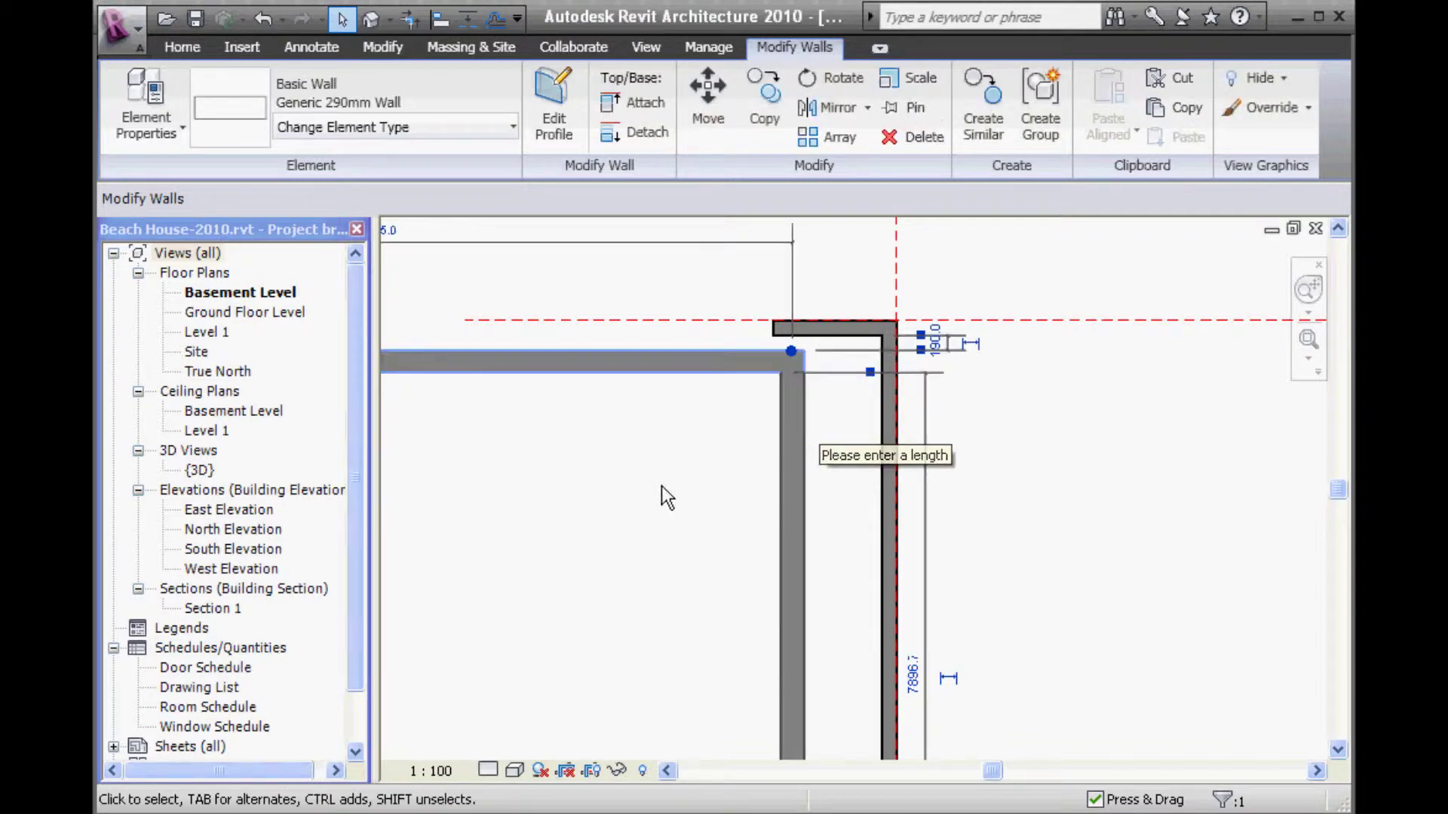
{"action": "key", "text": "Escape"}
Check the horizontal spacing between the house's vertical wall and the retaining wall in the lower ground floor measurements PDF
{"action": "key", "text": "alt+Tab"}
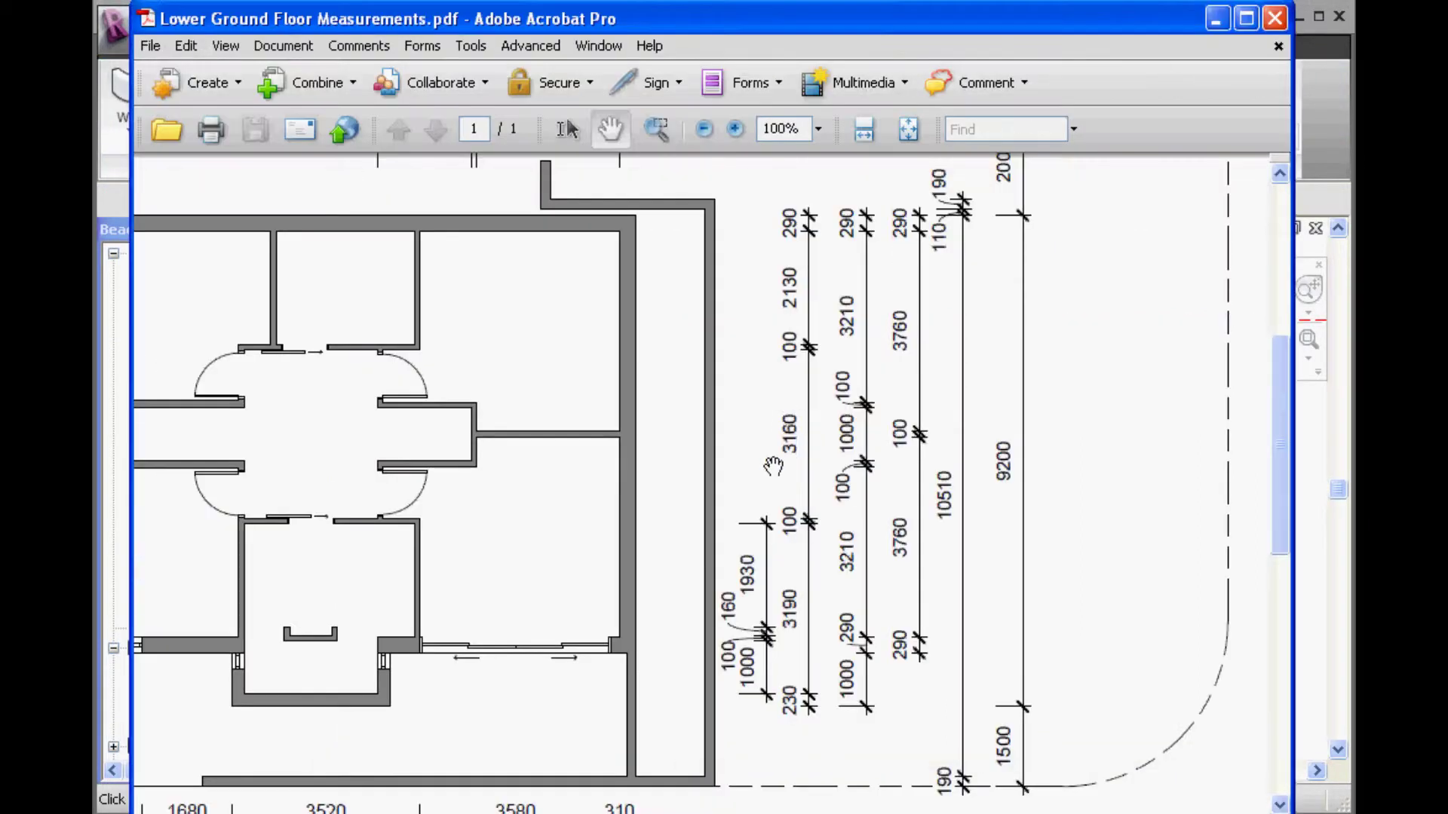
{"action": "scroll", "coordinate": [664, 420], "scroll_direction": "up", "scroll_amount": 5}
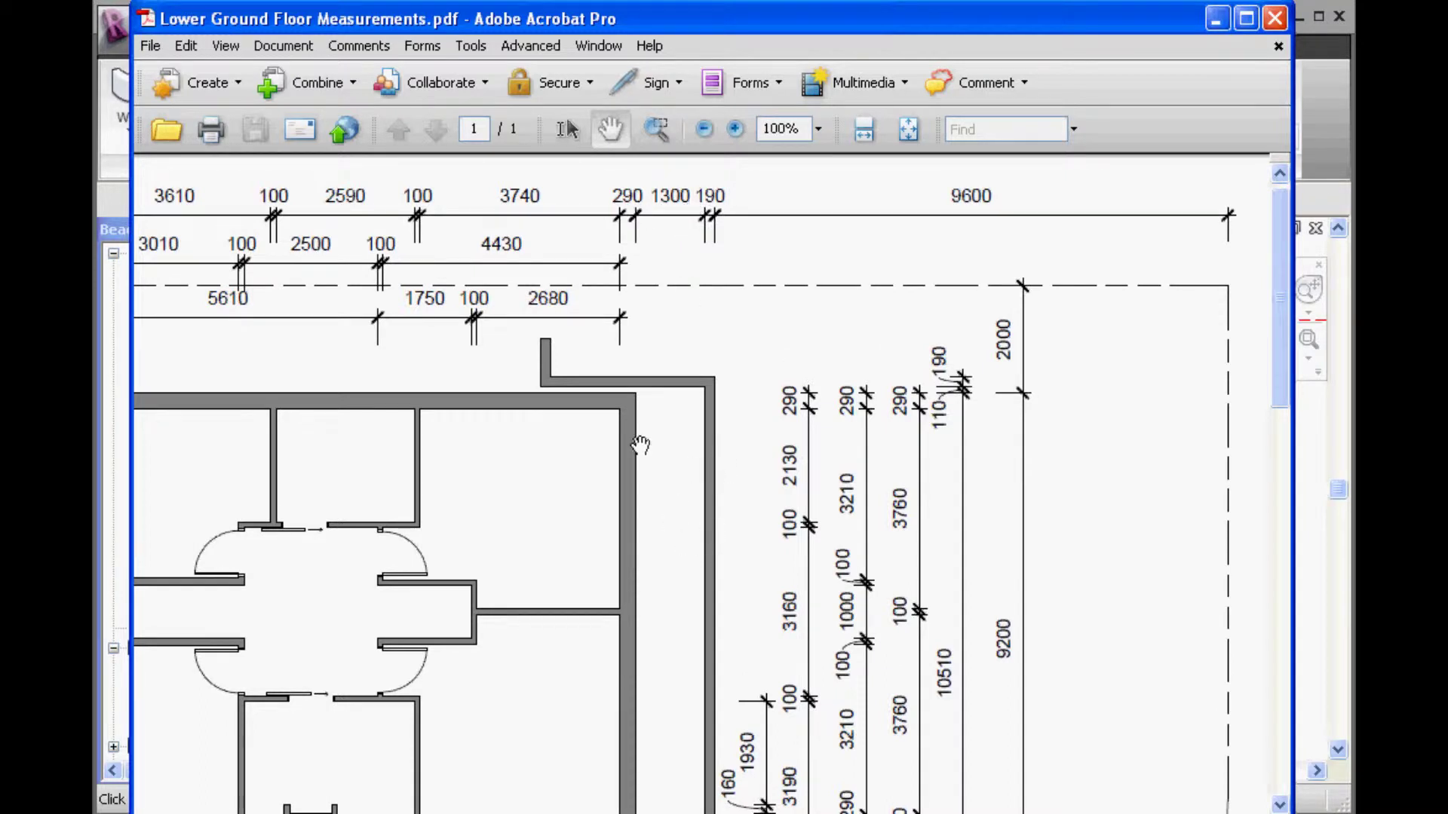
{"action": "left_click", "coordinate": [603, 812]}
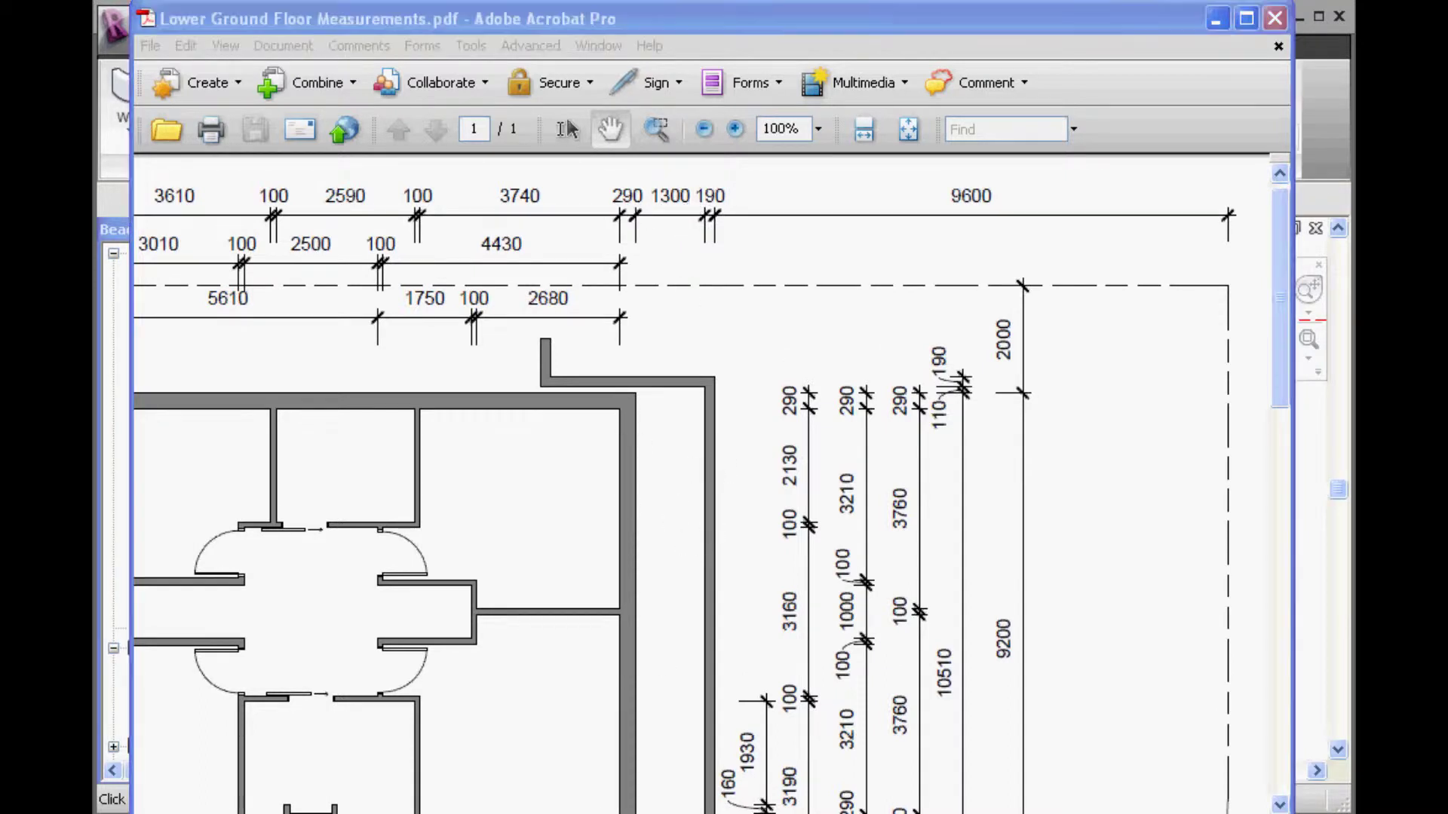
{"action": "left_click", "coordinate": [1215, 18]}
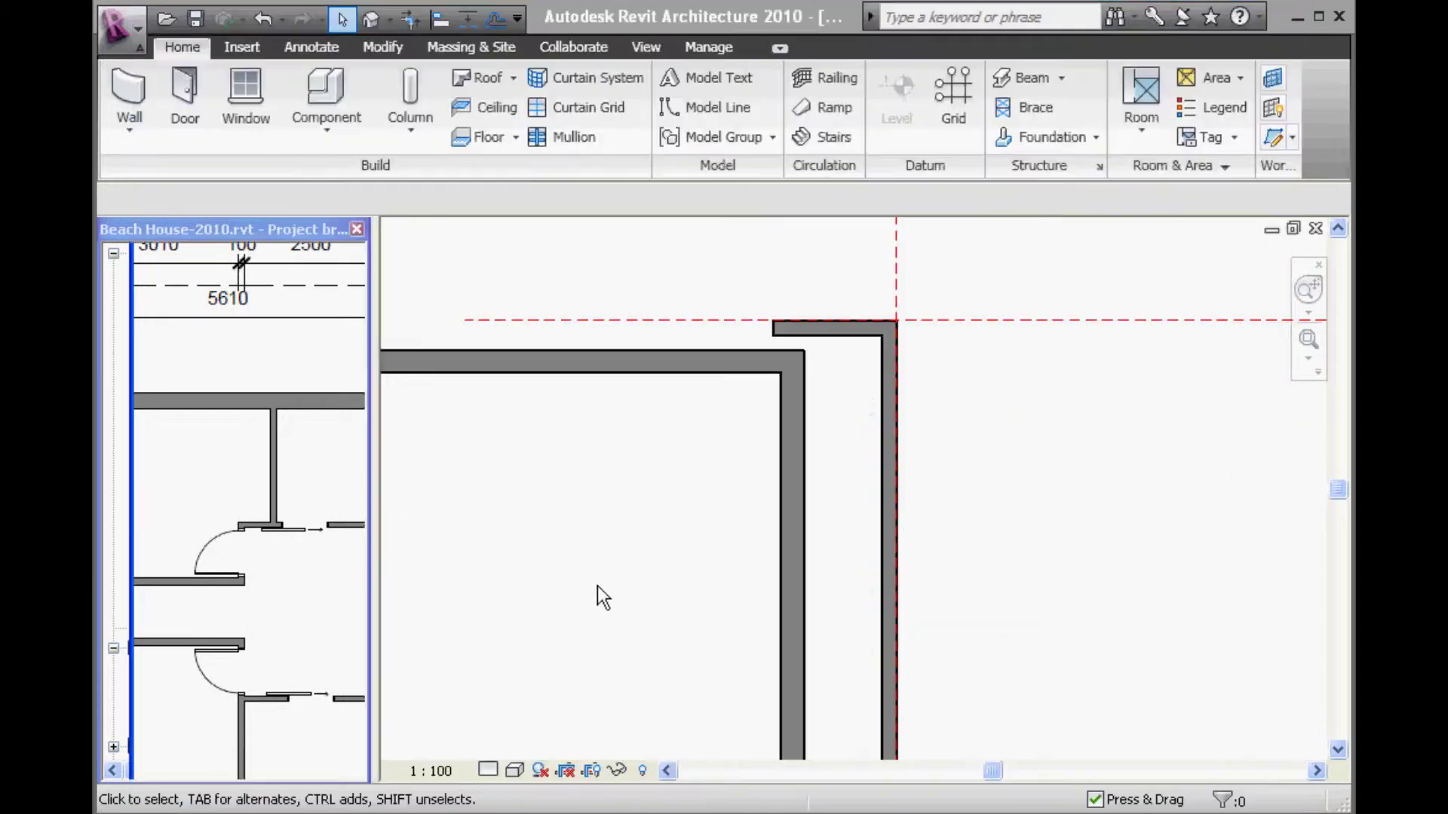
Set the gap between the vertical 290 mm house wall and the vertical retaining wall to 1300
{"action": "left_click", "coordinate": [644, 523]}
{"action": "scroll", "coordinate": [543, 548], "scroll_direction": "down", "scroll_amount": 1}
{"action": "middle_click_drag", "start_coordinate": [543, 549], "coordinate": [535, 390]}
{"action": "scroll", "coordinate": [568, 379], "scroll_direction": "down", "scroll_amount": 1}
{"action": "scroll", "coordinate": [549, 533], "scroll_direction": "up", "scroll_amount": 1}
{"action": "left_click", "coordinate": [651, 639]}
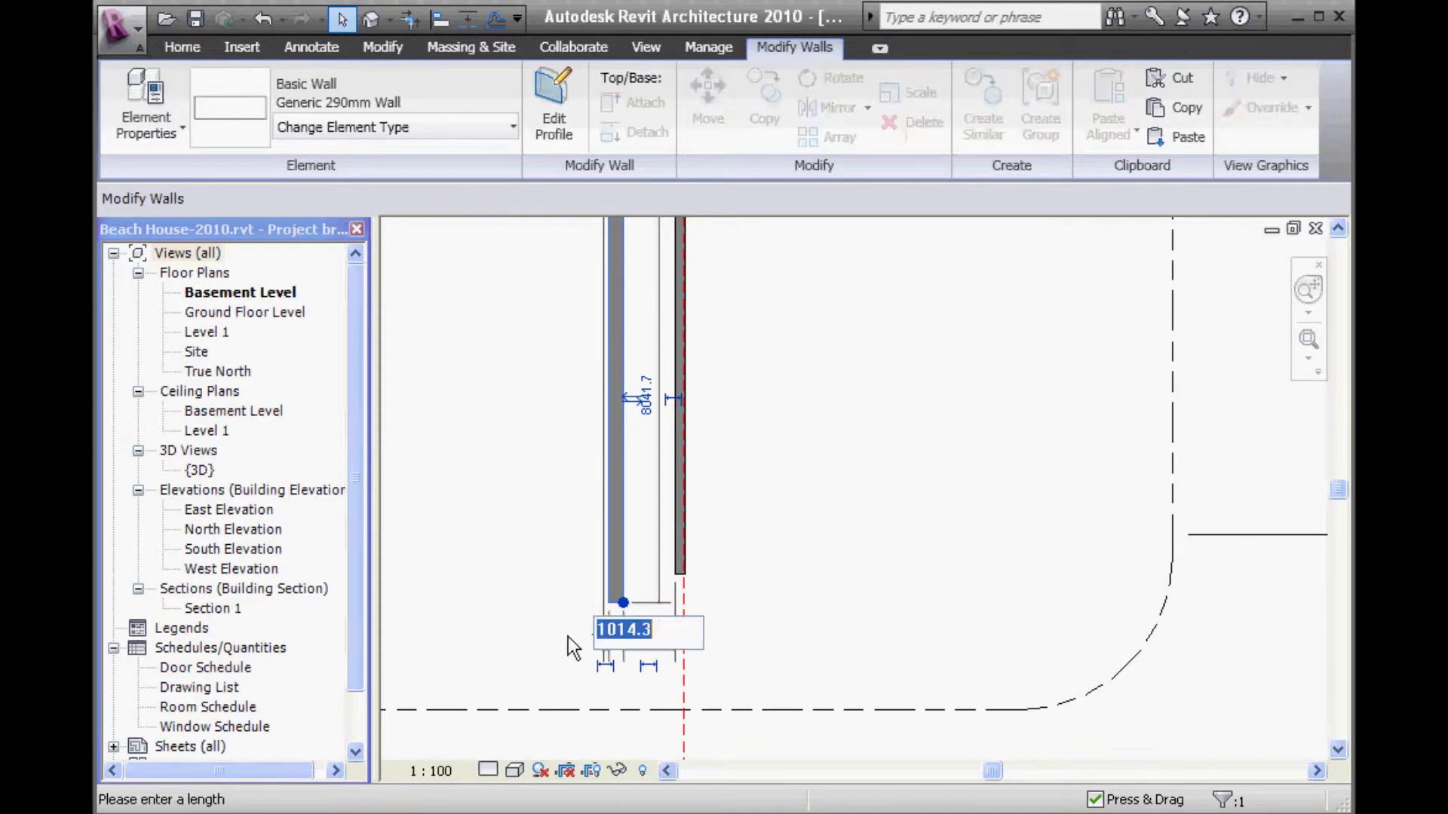
{"action": "type", "text": "1300"}
{"action": "key", "text": "Return"}
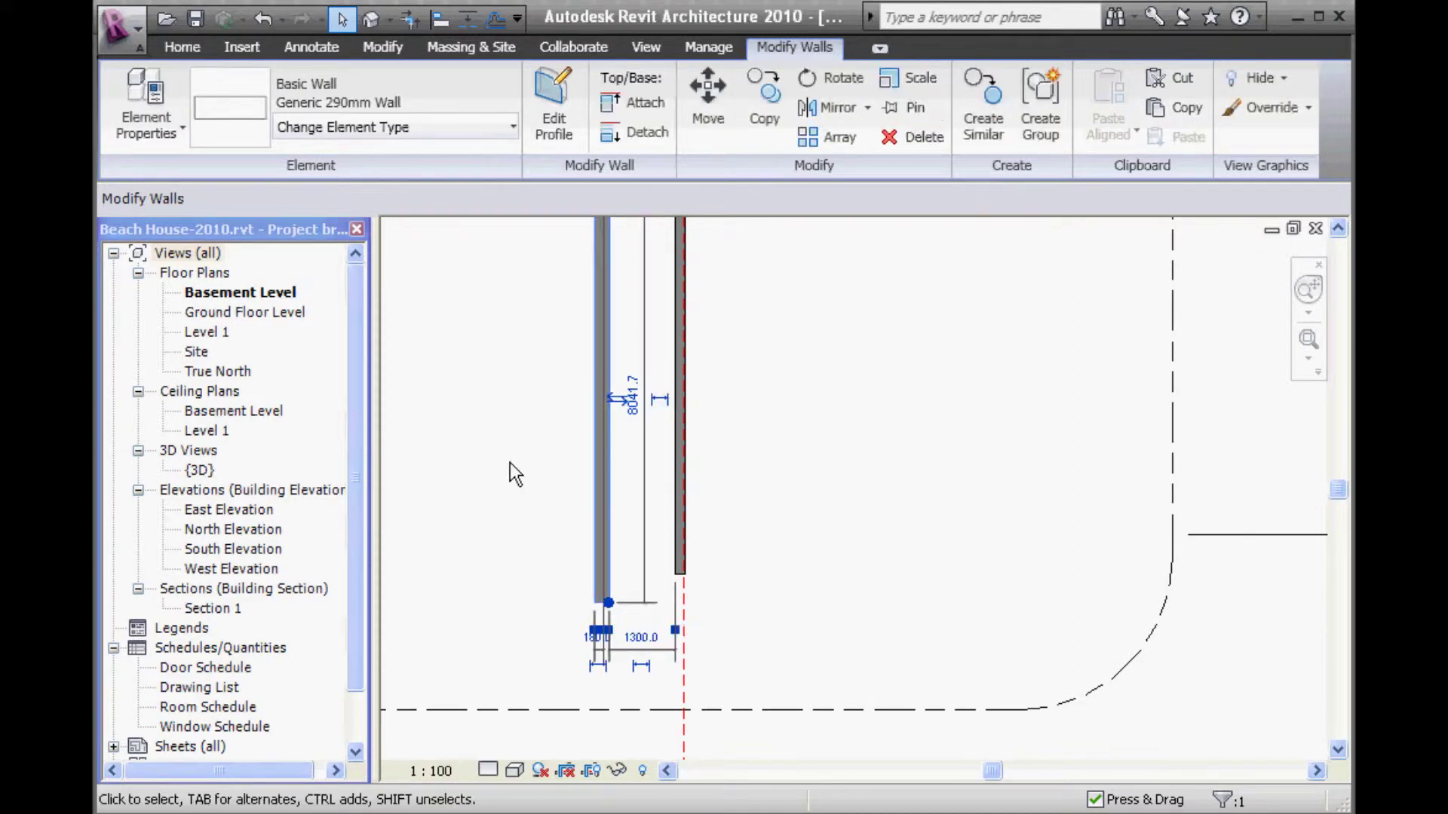
{"action": "left_click", "coordinate": [488, 431]}
Add an aligned dimension string by wall faces across the vertical retaining and house walls, placed in line with the 9600 dimension
{"action": "middle_click_drag", "start_coordinate": [492, 451], "coordinate": [743, 552]}
{"action": "middle_click_drag", "start_coordinate": [660, 503], "coordinate": [660, 519]}
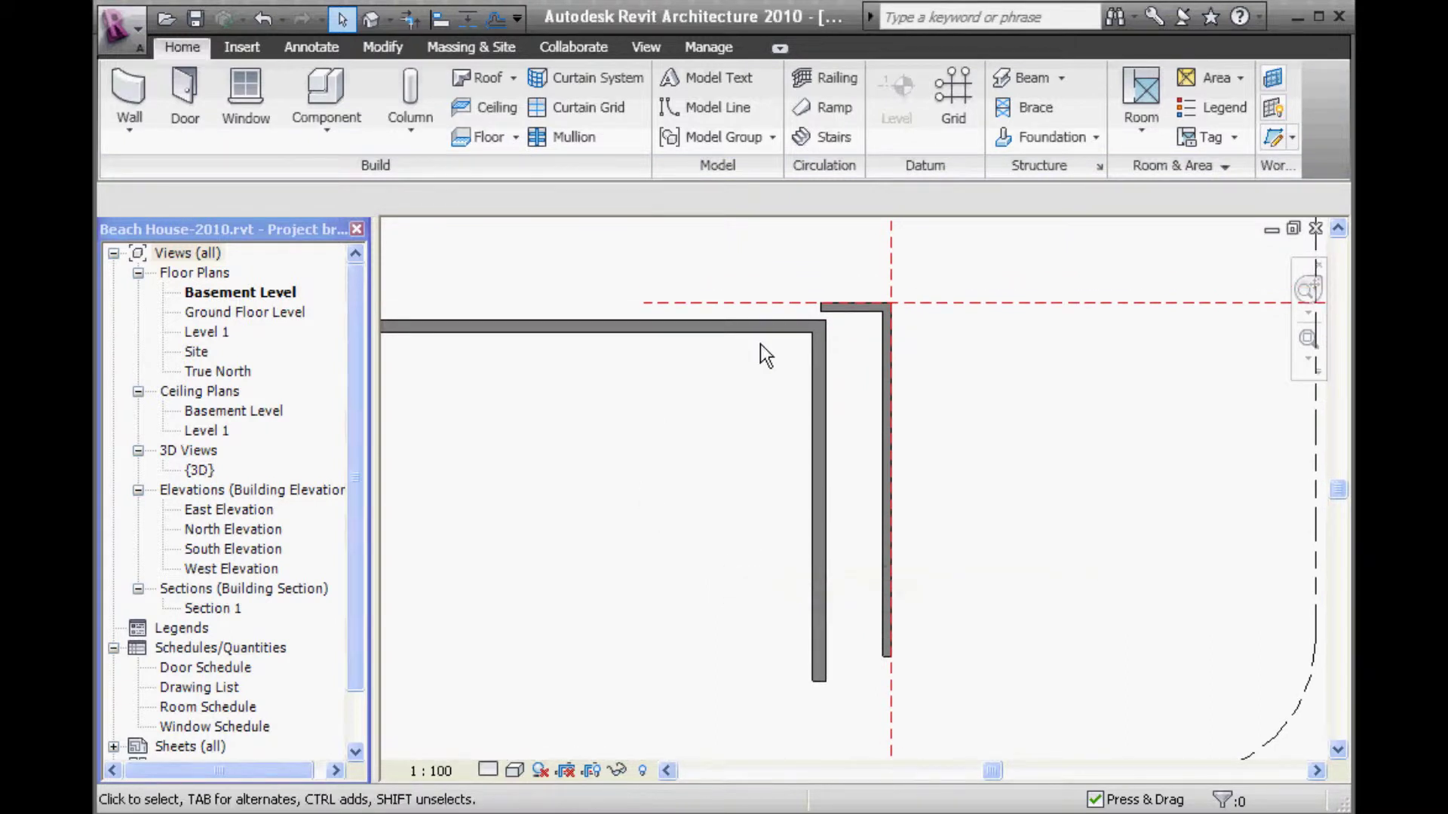
{"action": "scroll", "coordinate": [660, 523], "scroll_direction": "down", "scroll_amount": 1}
{"action": "mouse_move", "coordinate": [661, 522]}
{"action": "middle_mouse_down"}
{"action": "mouse_move", "coordinate": [637, 553]}
{"action": "mouse_move", "coordinate": [618, 535]}
{"action": "mouse_move", "coordinate": [668, 553]}
{"action": "mouse_move", "coordinate": [663, 541]}
{"action": "middle_mouse_up"}
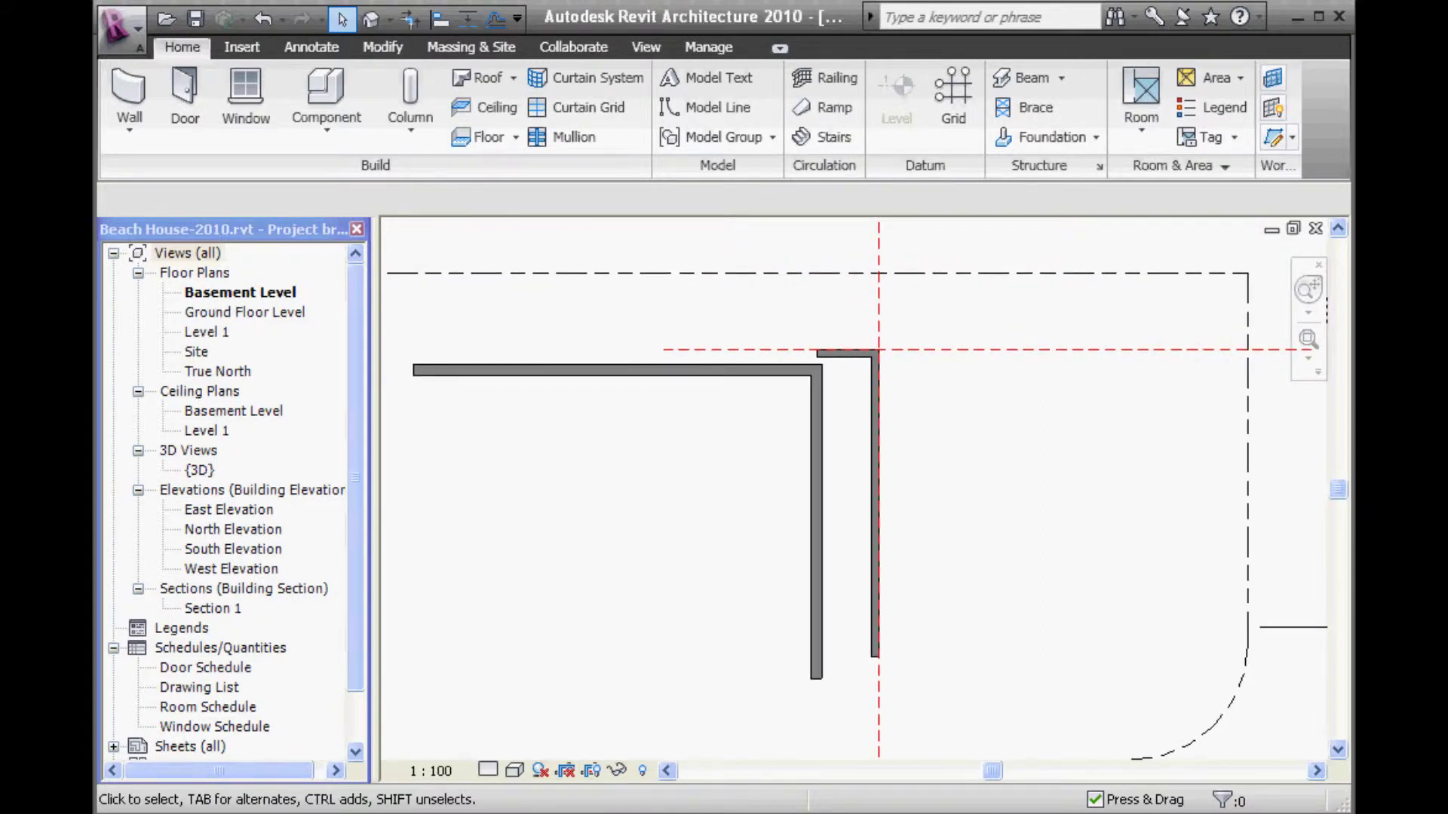
{"action": "left_click", "coordinate": [301, 56]}
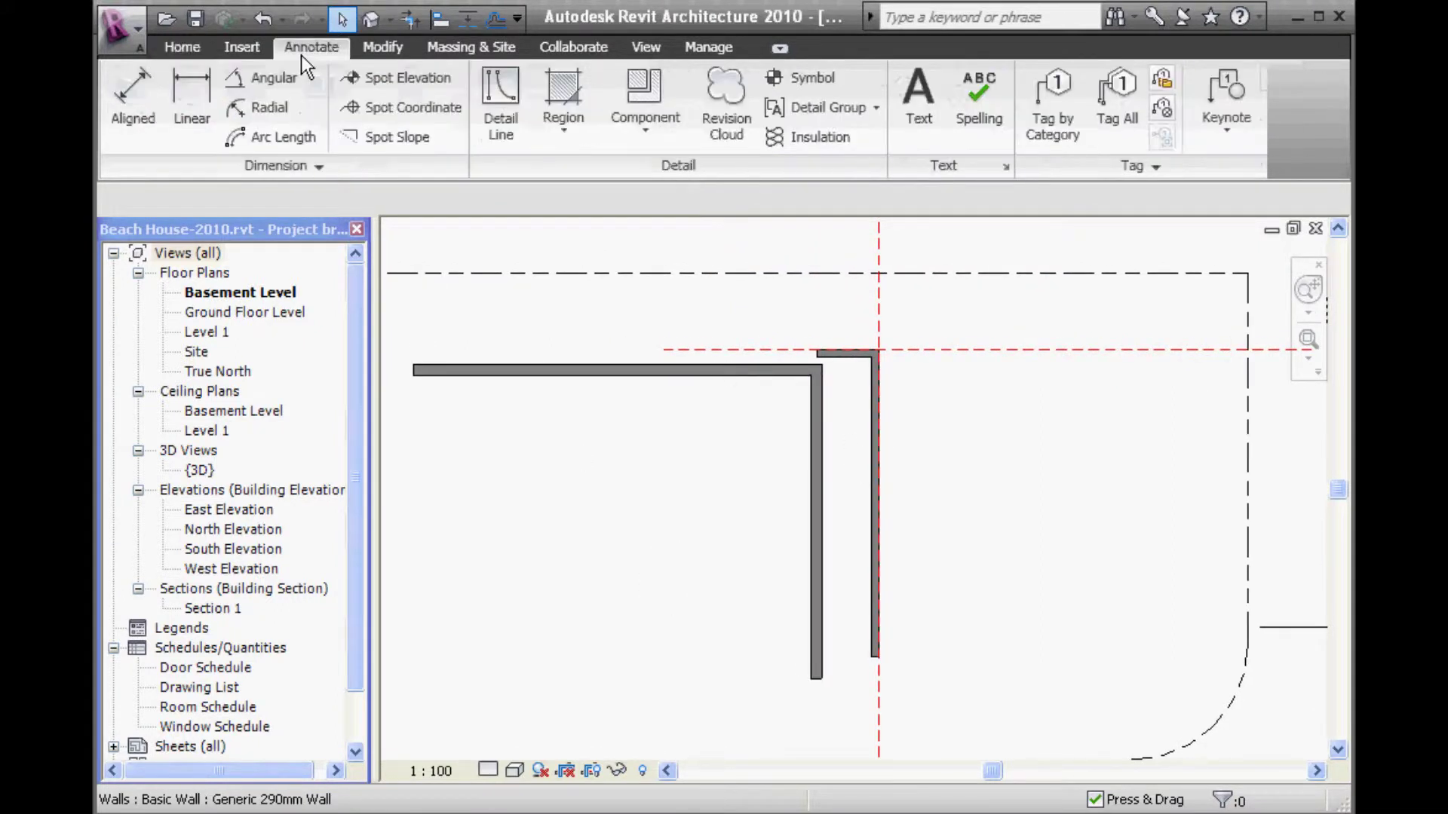
{"action": "left_click", "coordinate": [124, 92]}
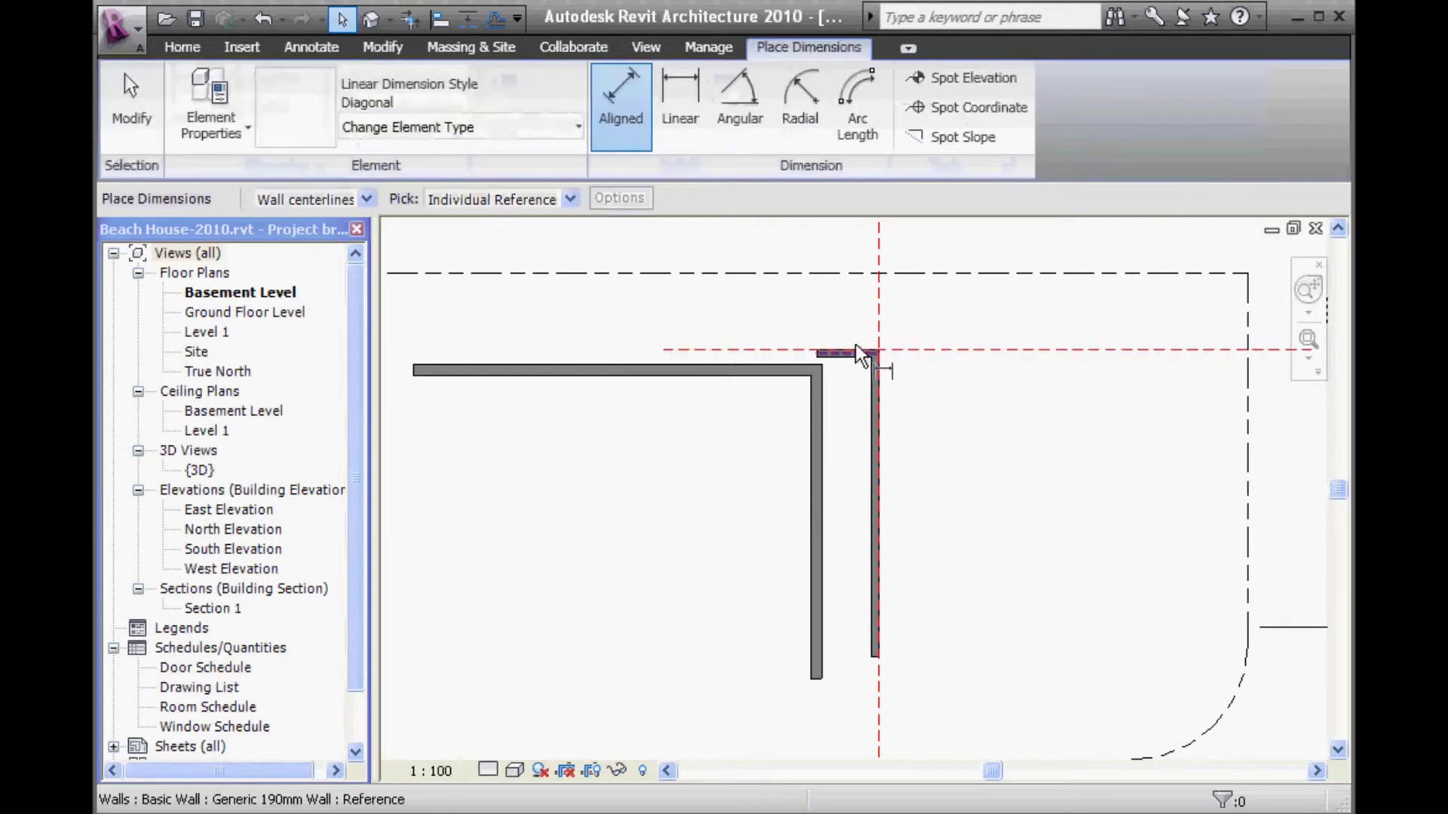
{"action": "scroll", "coordinate": [855, 400], "scroll_direction": "up", "scroll_amount": 2}
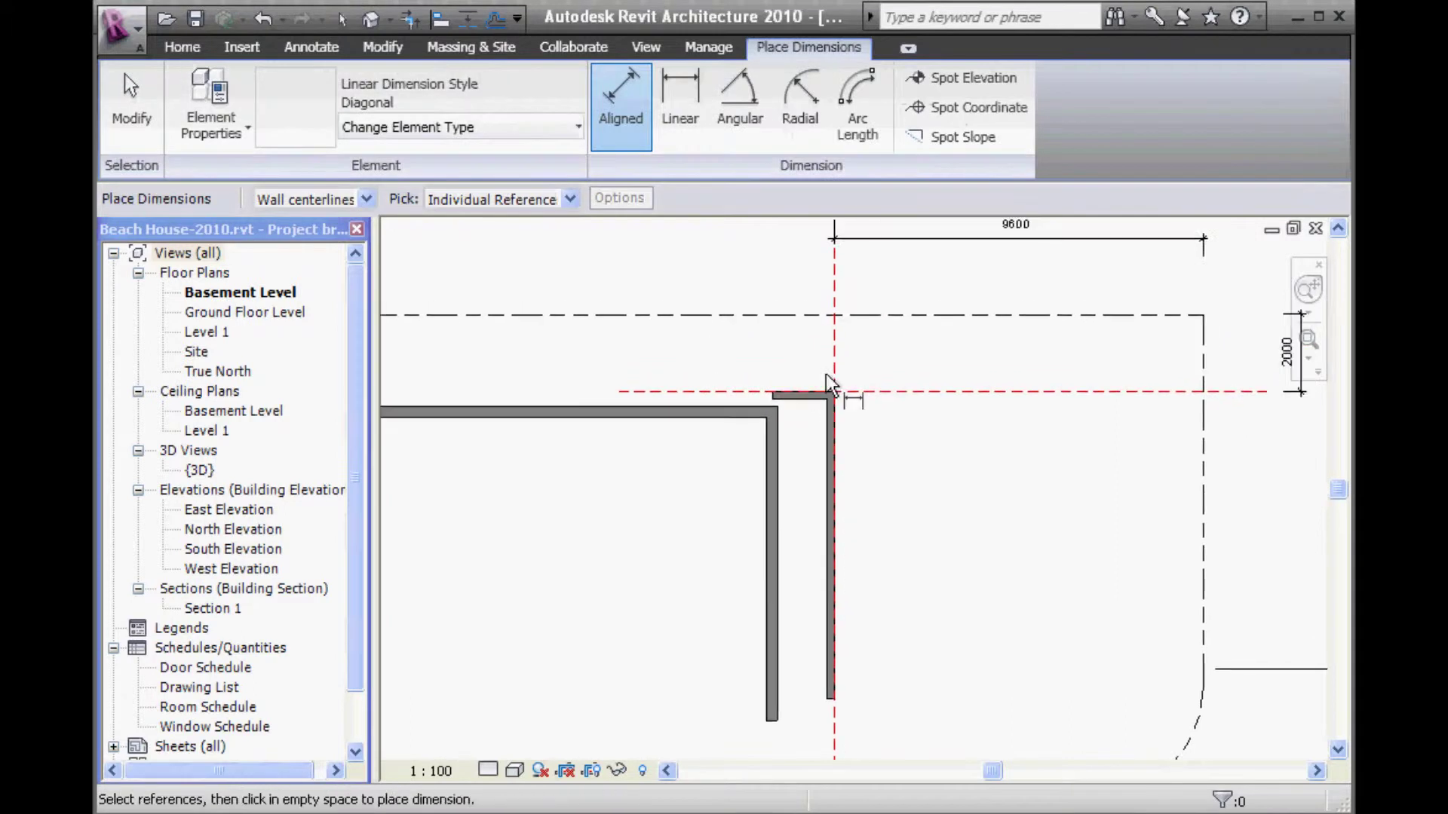
{"action": "left_click", "coordinate": [309, 199]}
{"action": "left_click", "coordinate": [310, 238]}
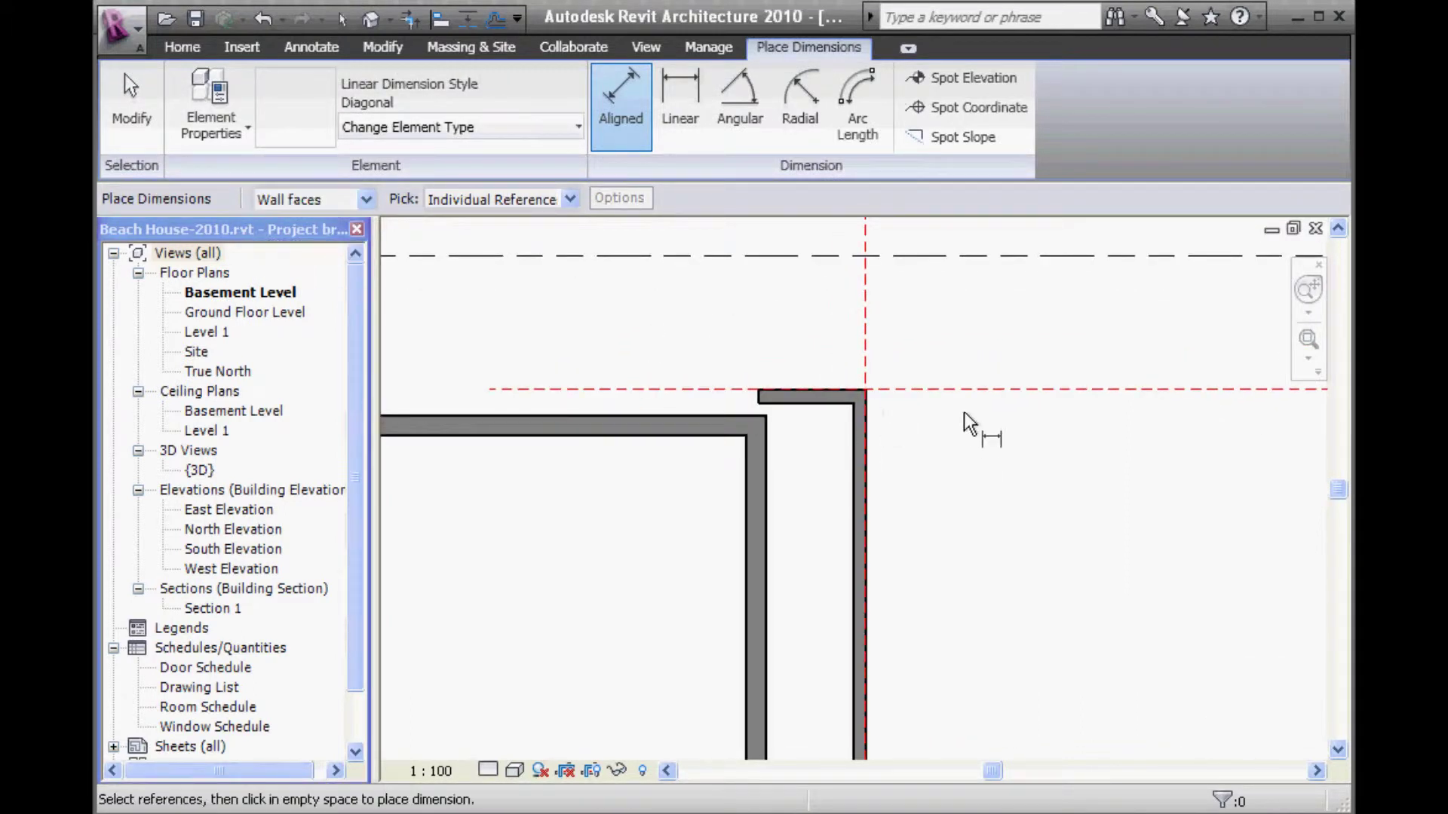
{"action": "left_click", "coordinate": [866, 451]}
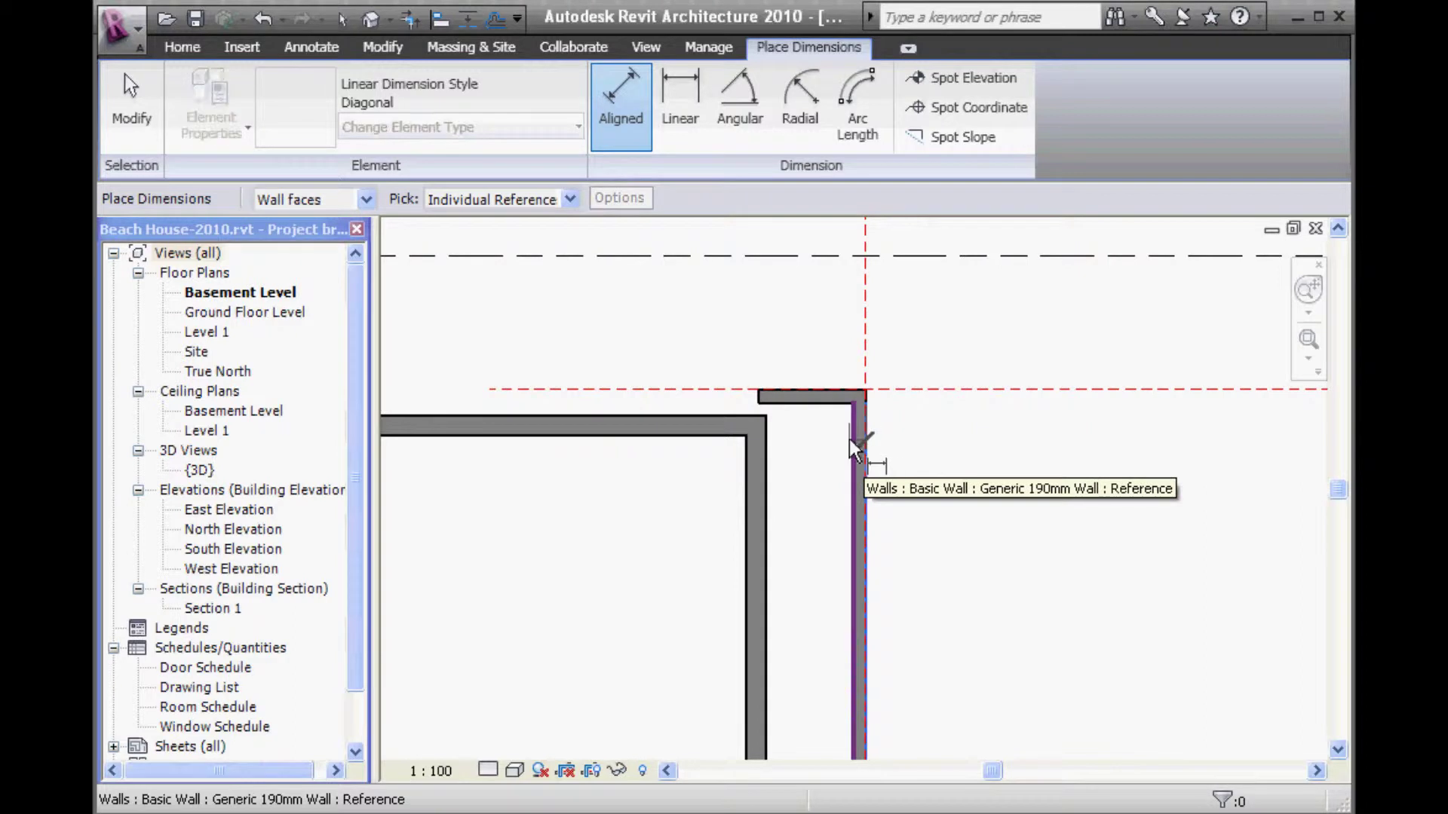
{"action": "left_click", "coordinate": [768, 494]}
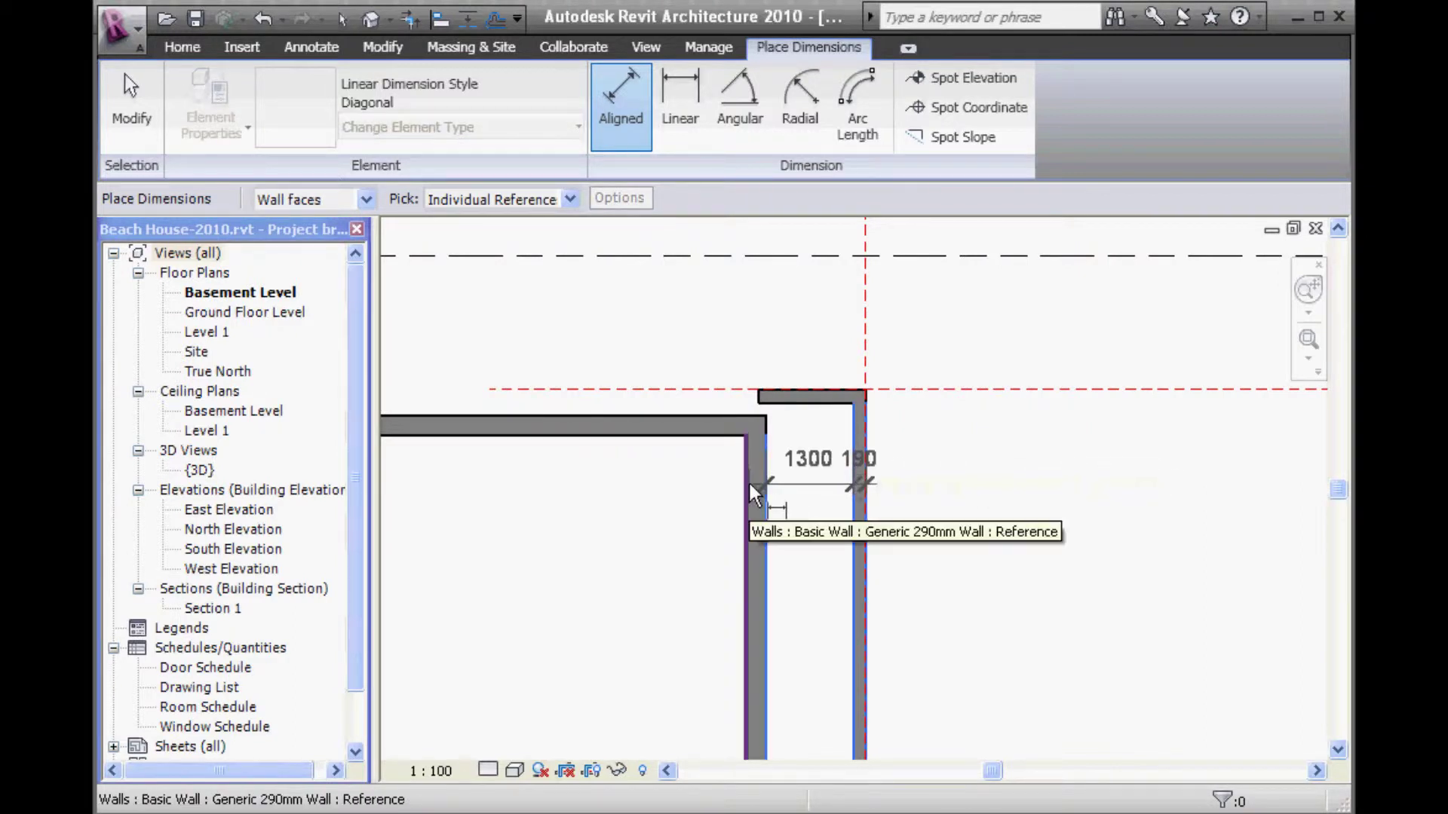
{"action": "left_click", "coordinate": [746, 512]}
{"action": "middle_click_drag", "start_coordinate": [730, 306], "coordinate": [750, 524]}
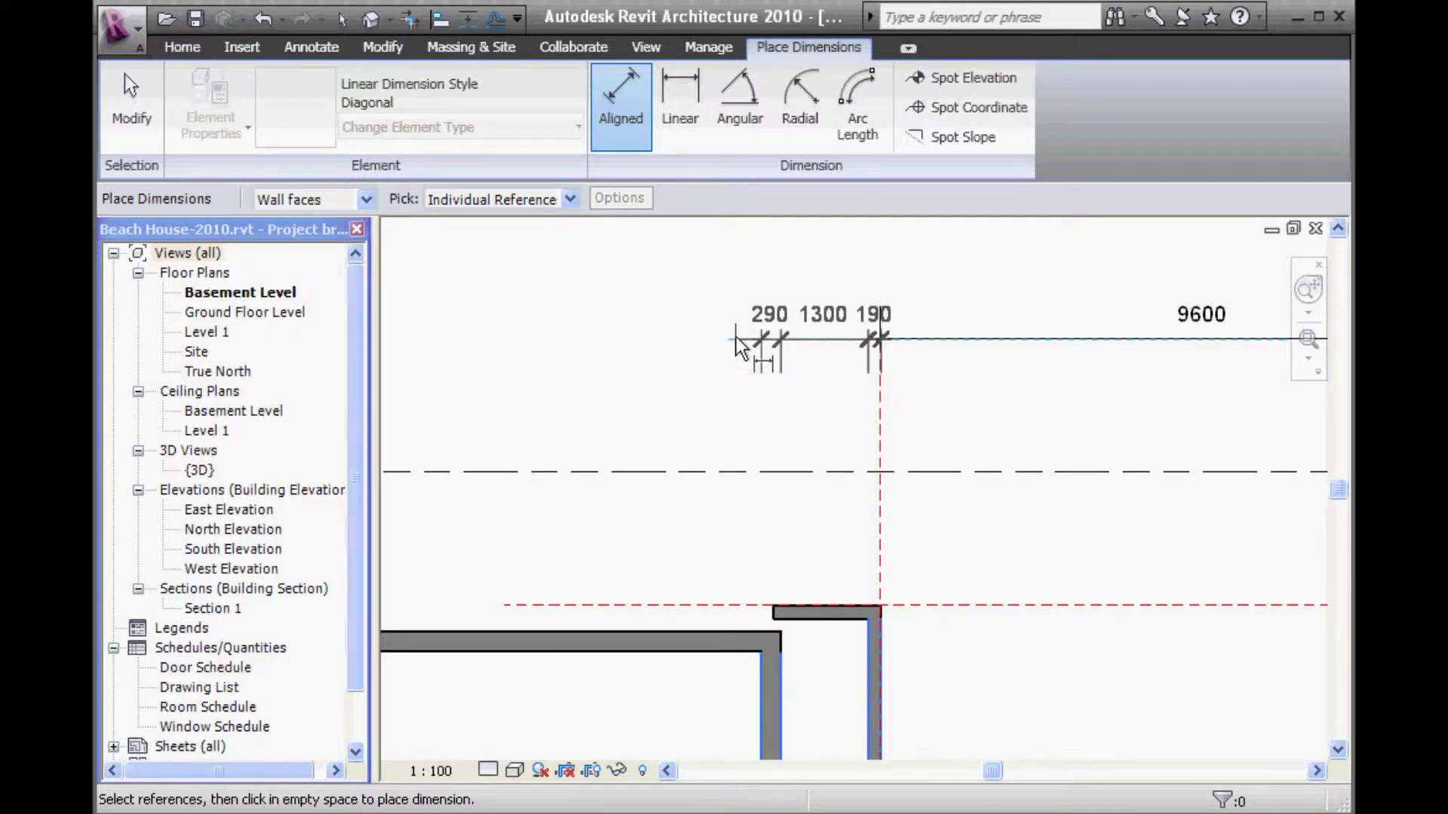
{"action": "left_click", "coordinate": [735, 346]}
Dimension both faces of the short horizontal retaining wall and the horizontal 290 mm house wall, placing the string right of the retaining wall
{"action": "mouse_move", "coordinate": [711, 382]}
{"action": "middle_mouse_down"}
{"action": "mouse_move", "coordinate": [724, 475]}
{"action": "mouse_move", "coordinate": [695, 385]}
{"action": "middle_mouse_up"}
{"action": "scroll", "coordinate": [682, 366], "scroll_direction": "down", "scroll_amount": 2}
{"action": "middle_click_drag", "start_coordinate": [860, 497], "coordinate": [875, 460]}
{"action": "scroll", "coordinate": [686, 394], "scroll_direction": "up", "scroll_amount": 3}
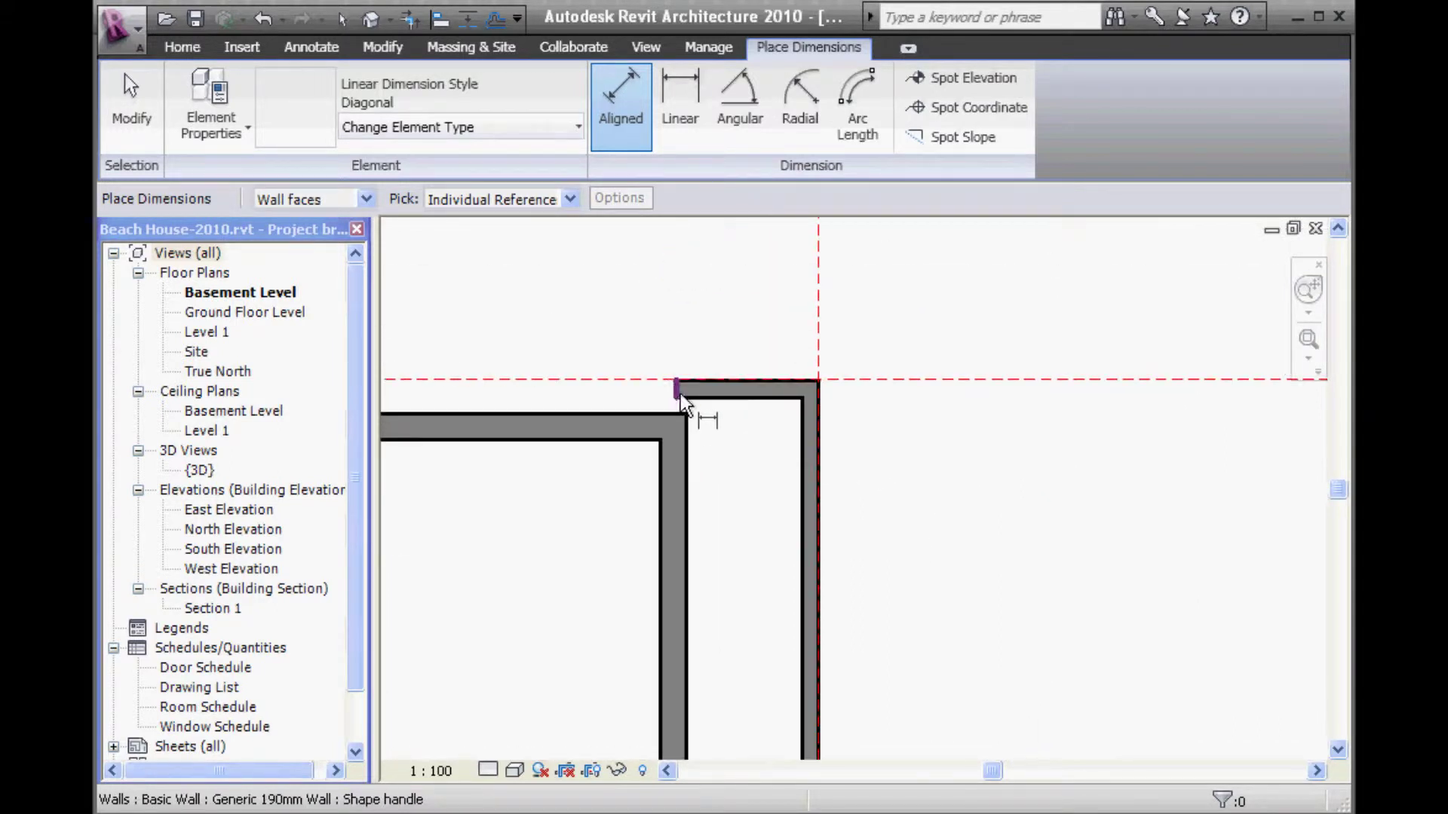
{"action": "left_click", "coordinate": [750, 388]}
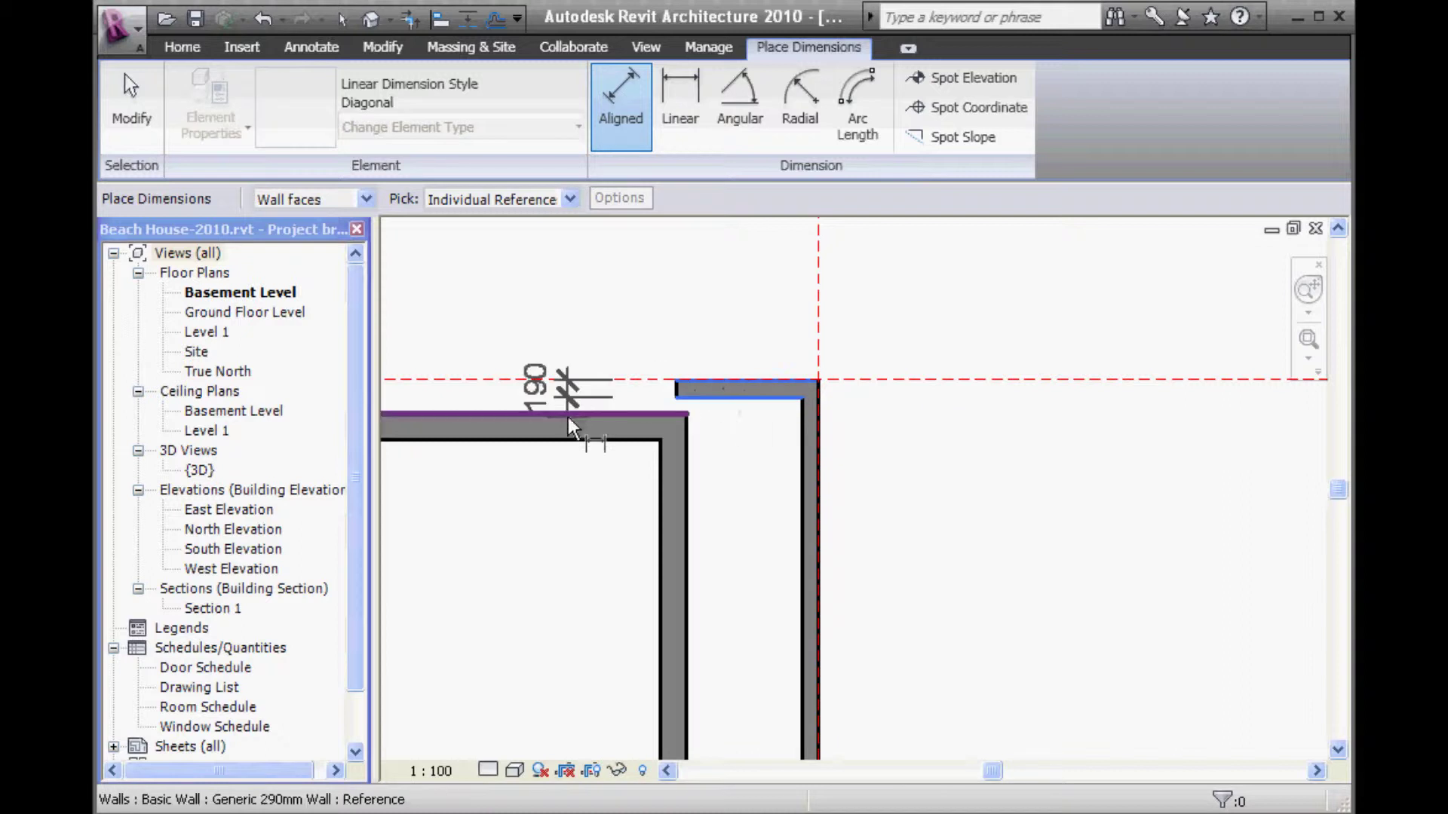
{"action": "middle_click_drag", "start_coordinate": [571, 453], "coordinate": [597, 305]}
{"action": "scroll", "coordinate": [583, 308], "scroll_direction": "down", "scroll_amount": 2}
{"action": "middle_click_drag", "start_coordinate": [819, 387], "coordinate": [825, 419]}
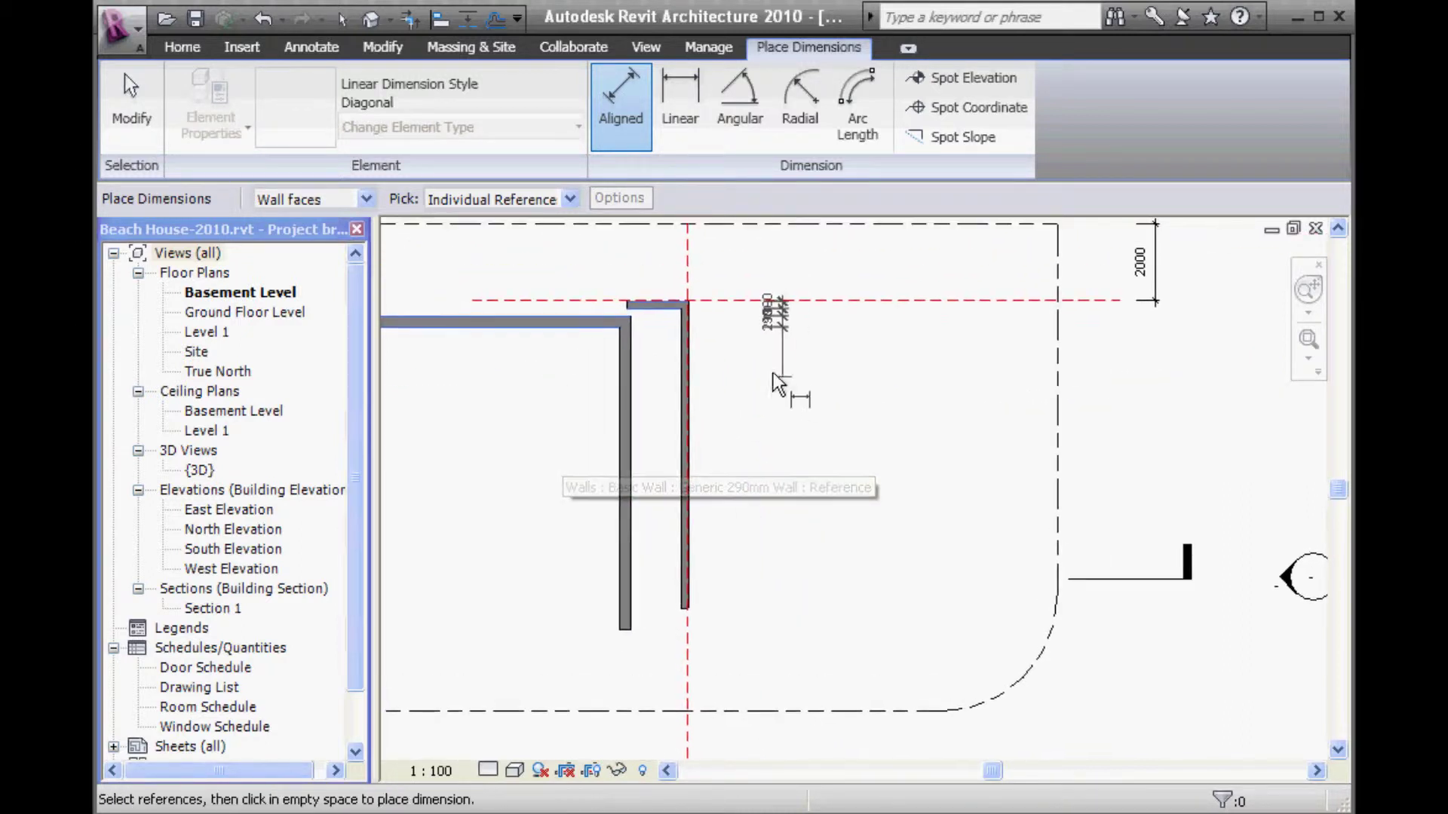
{"action": "right_click", "coordinate": [777, 264]}
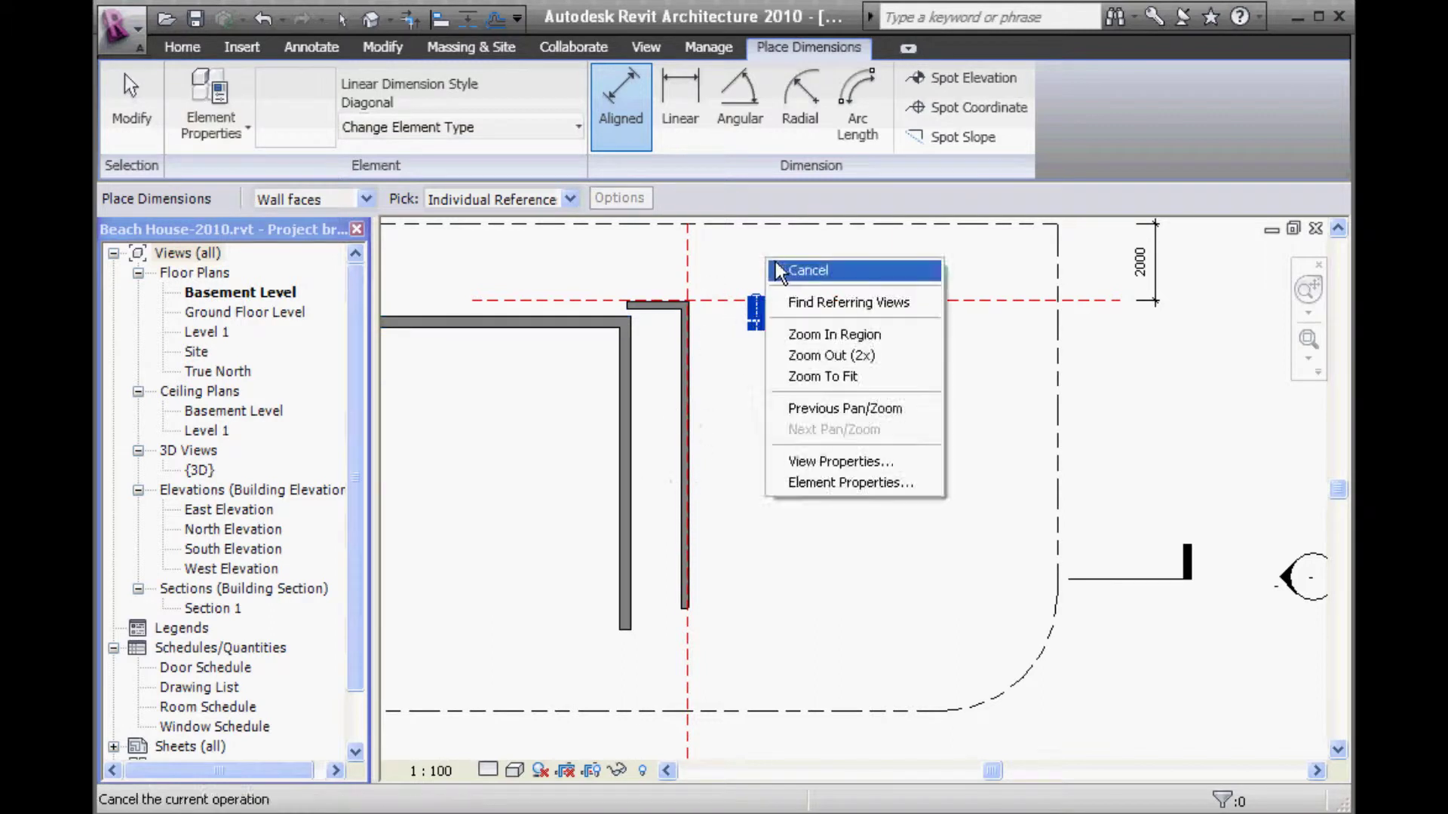
{"action": "left_click", "coordinate": [811, 277]}
Move the uppermost 190 text of the vertical dimension string above the string, clear of the other texts
{"action": "middle_click_drag", "start_coordinate": [762, 398], "coordinate": [785, 405]}
{"action": "scroll", "coordinate": [785, 405], "scroll_direction": "up", "scroll_amount": 1}
{"action": "middle_click_drag", "start_coordinate": [760, 295], "coordinate": [744, 323]}
{"action": "scroll", "coordinate": [744, 322], "scroll_direction": "up", "scroll_amount": 2}
{"action": "scroll", "coordinate": [706, 490], "scroll_direction": "up", "scroll_amount": 2}
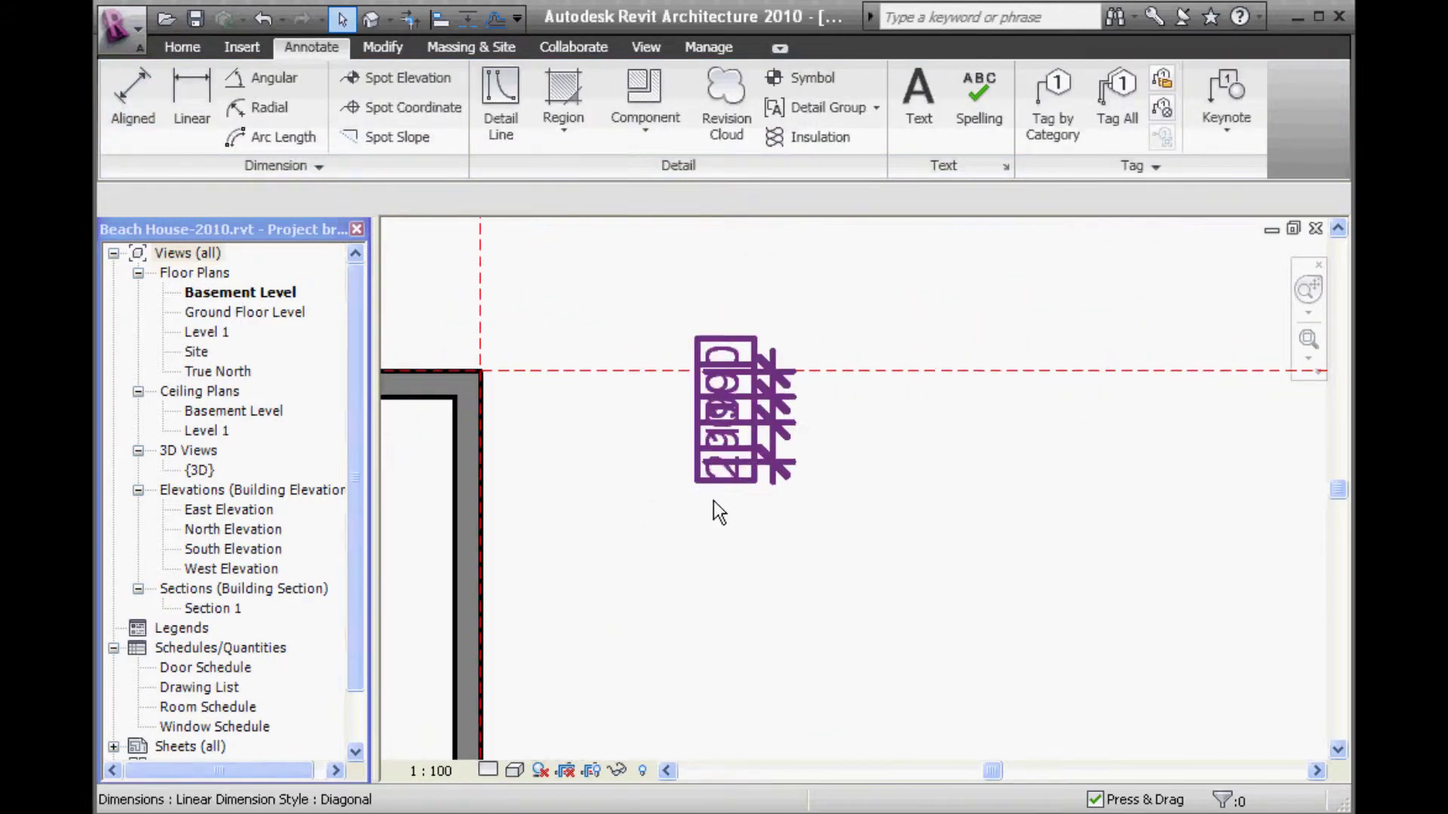
{"action": "left_click", "coordinate": [714, 500]}
{"action": "left_click_drag", "start_coordinate": [744, 427], "coordinate": [730, 341]}
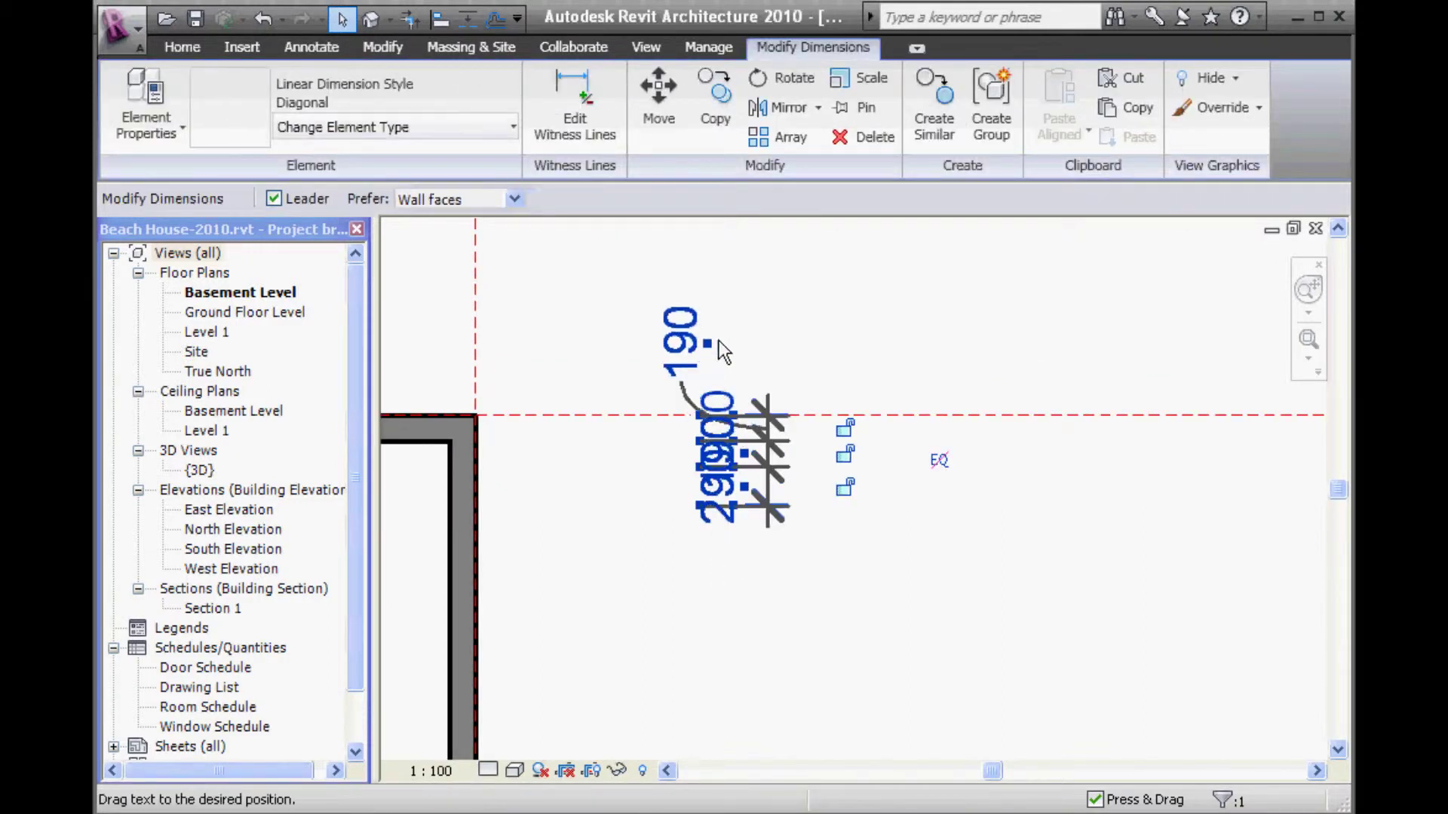
{"action": "left_click", "coordinate": [729, 586]}
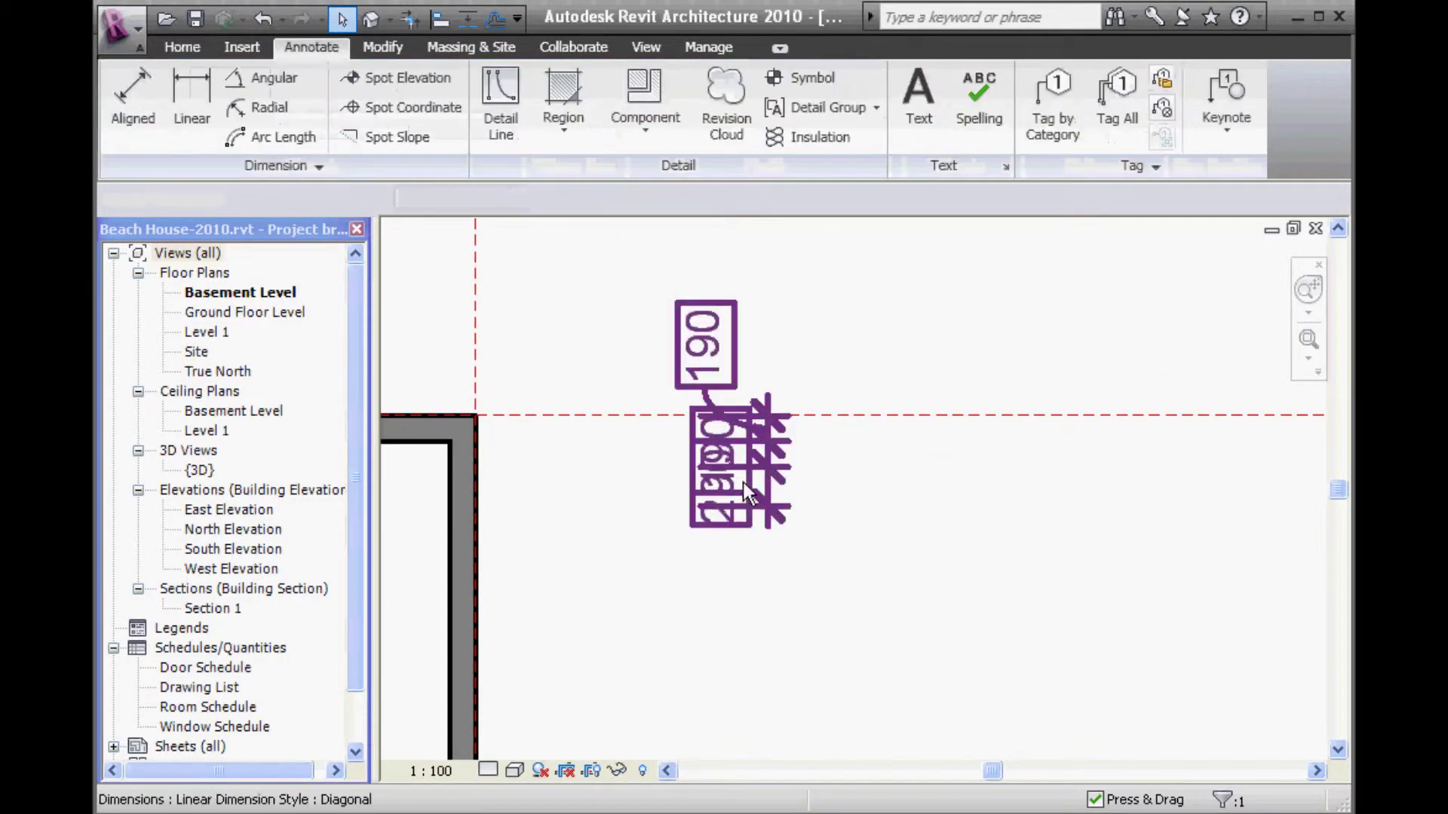
Move the vertical string's 290 text below it and its middle 190 text outward to the left
{"action": "left_click", "coordinate": [716, 516]}
{"action": "left_click_drag", "start_coordinate": [744, 488], "coordinate": [728, 560]}
{"action": "left_click", "coordinate": [839, 613]}
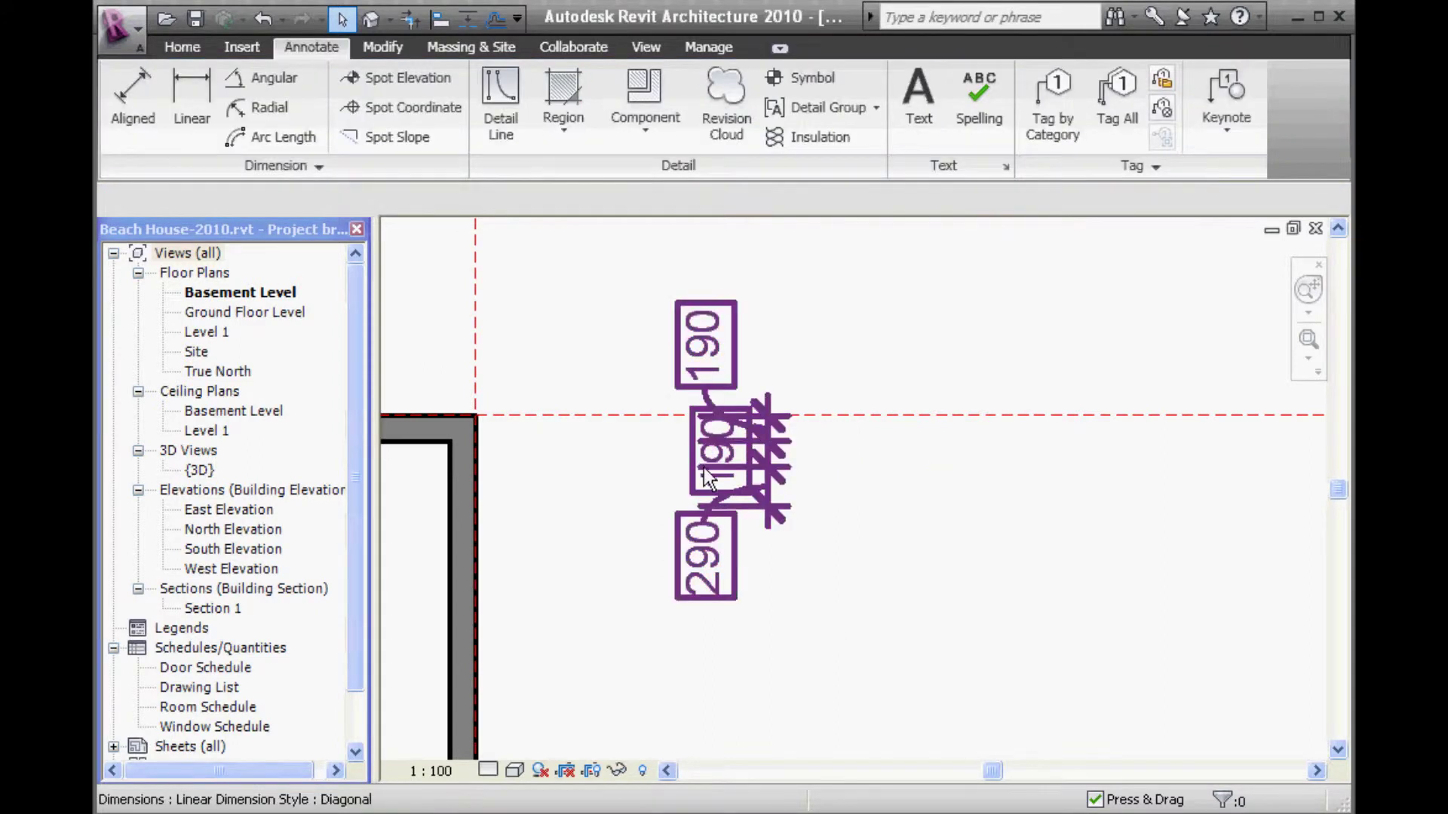
{"action": "left_click", "coordinate": [751, 503]}
{"action": "left_click_drag", "start_coordinate": [743, 454], "coordinate": [693, 454]}
{"action": "left_click", "coordinate": [823, 604]}
Examine the interior wall layout, thicknesses and room dimensions inside the house's exterior walls in the PDF plan
{"action": "scroll", "coordinate": [709, 562], "scroll_direction": "down", "scroll_amount": 2}
{"action": "middle_click_drag", "start_coordinate": [709, 562], "coordinate": [840, 460]}
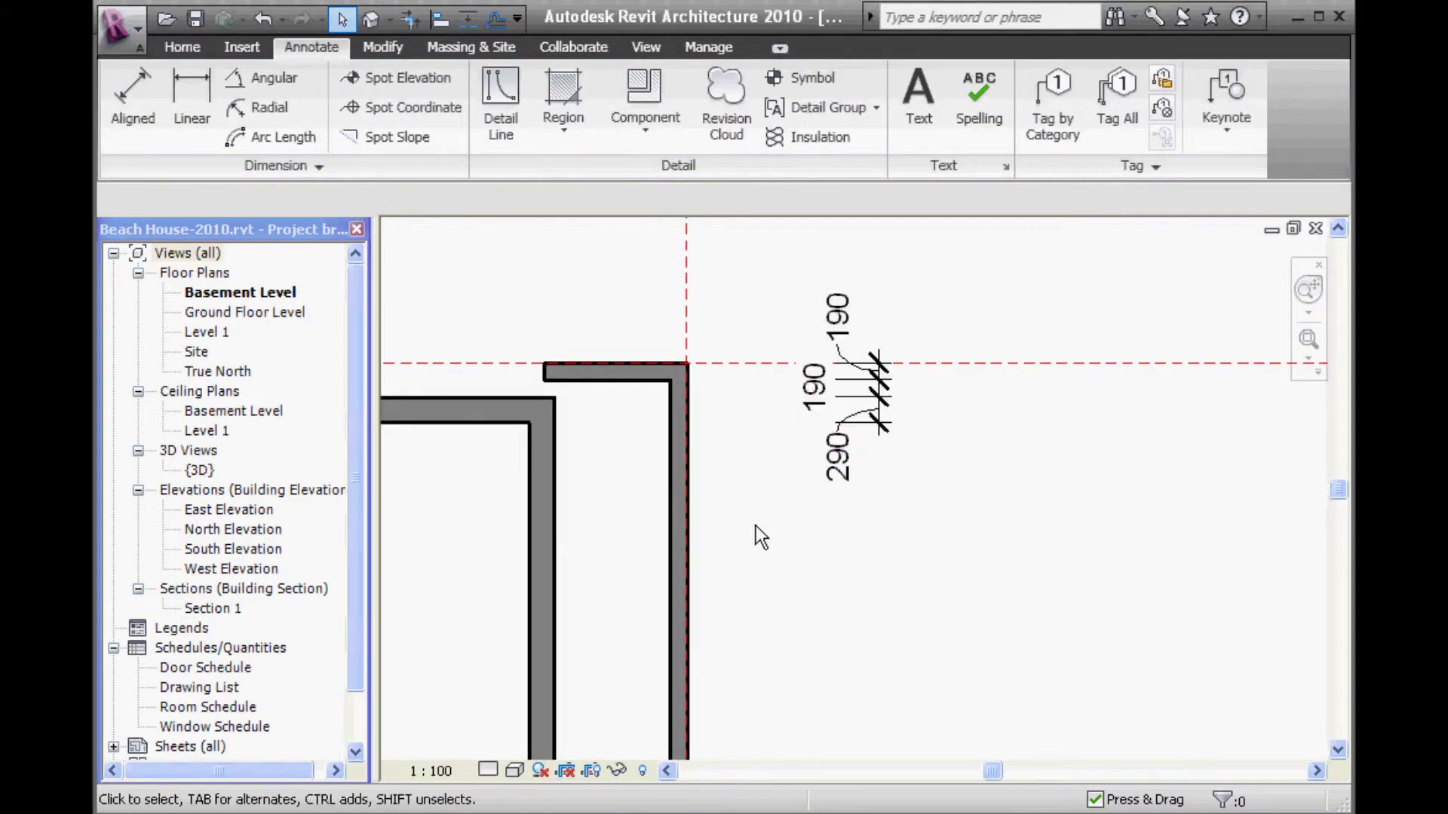
{"action": "scroll", "coordinate": [790, 566], "scroll_direction": "down", "scroll_amount": 2}
{"action": "middle_click_drag", "start_coordinate": [790, 565], "coordinate": [898, 456]}
{"action": "scroll", "coordinate": [591, 493], "scroll_direction": "down", "scroll_amount": 1}
{"action": "middle_click_drag", "start_coordinate": [610, 505], "coordinate": [707, 472]}
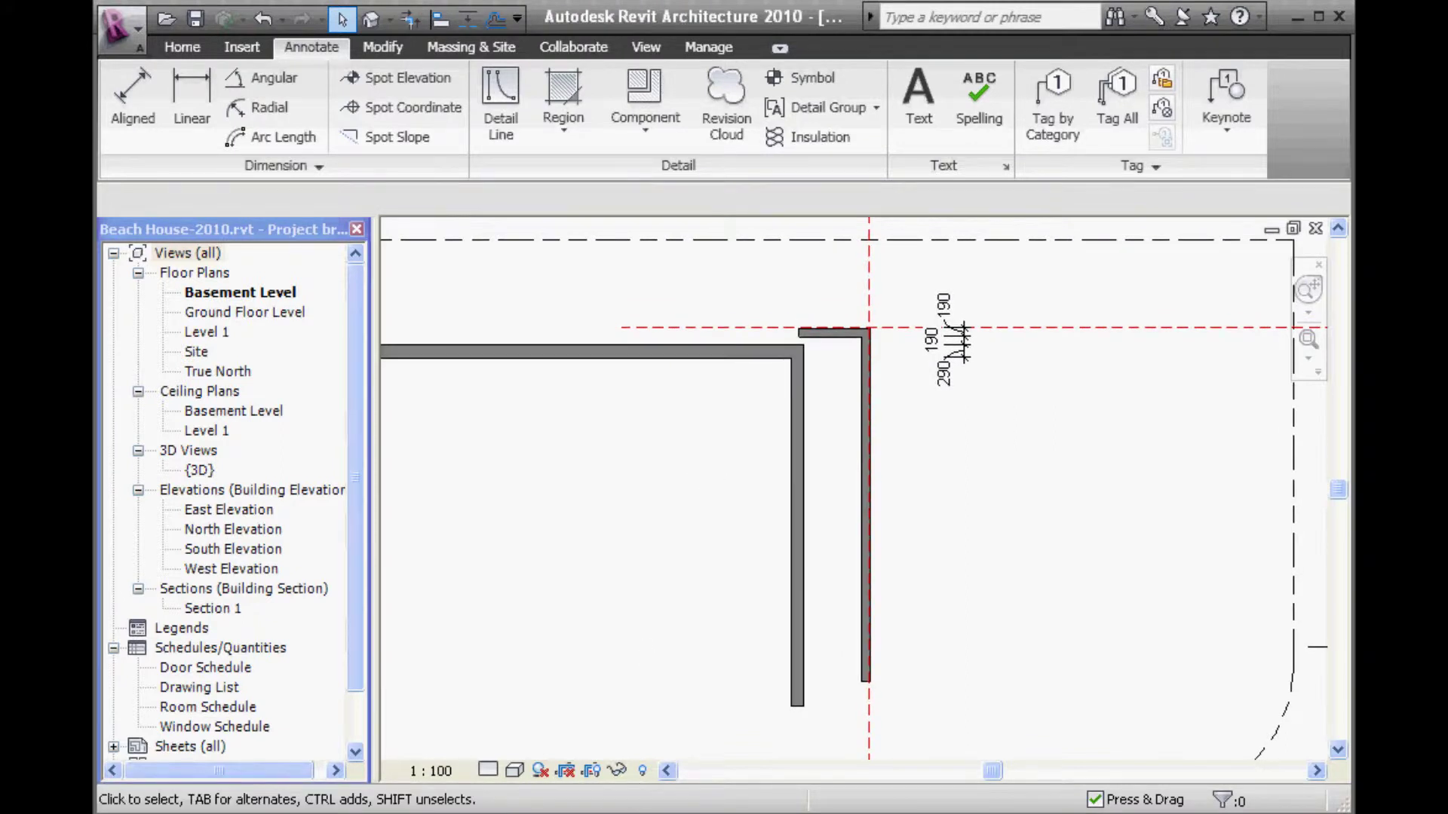
{"action": "key", "text": "alt+Tab"}
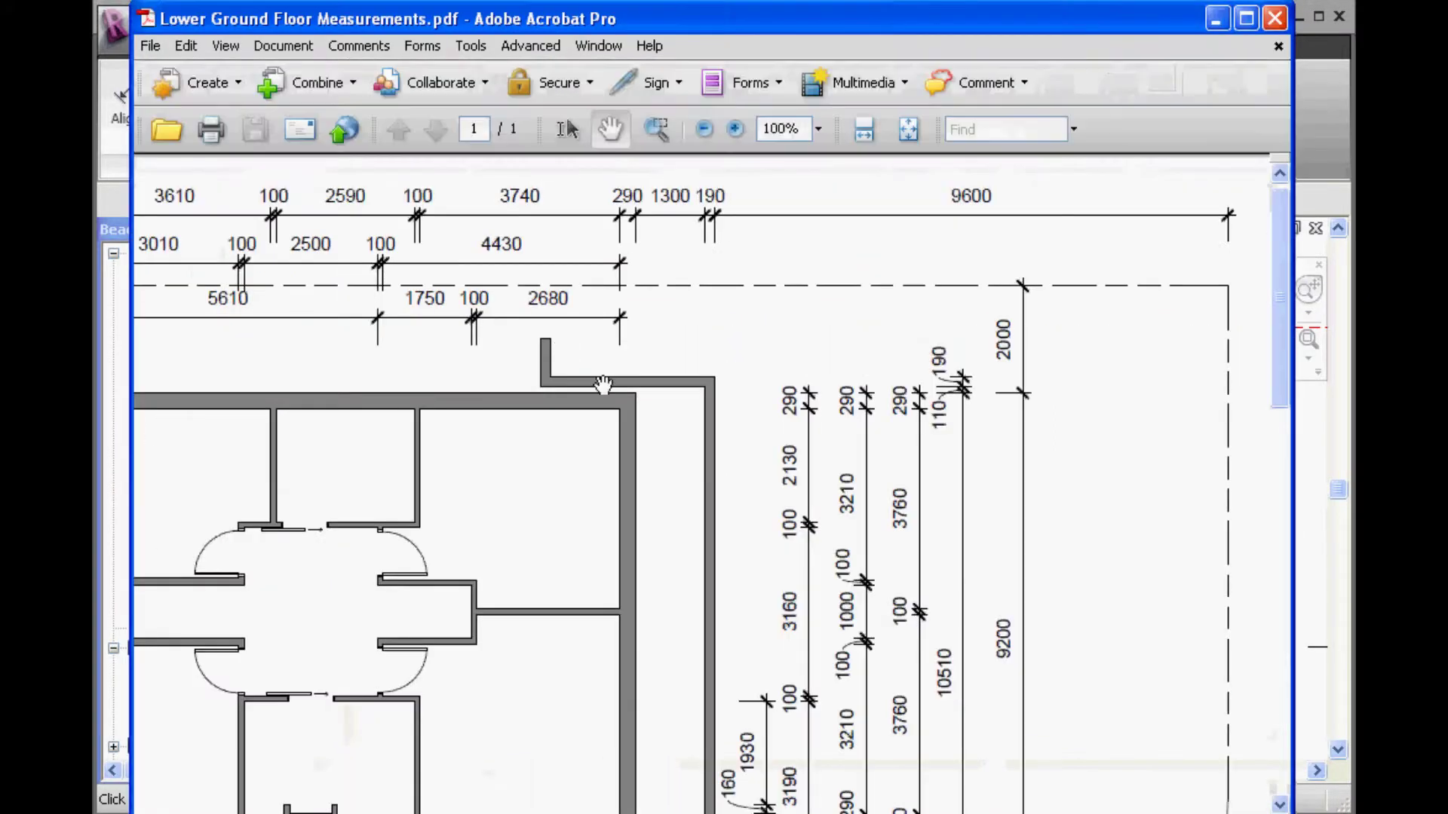
{"action": "mouse_move", "coordinate": [492, 550]}
{"action": "left_mouse_down"}
{"action": "mouse_move", "coordinate": [649, 540]}
{"action": "mouse_move", "coordinate": [716, 565]}
{"action": "left_mouse_up"}
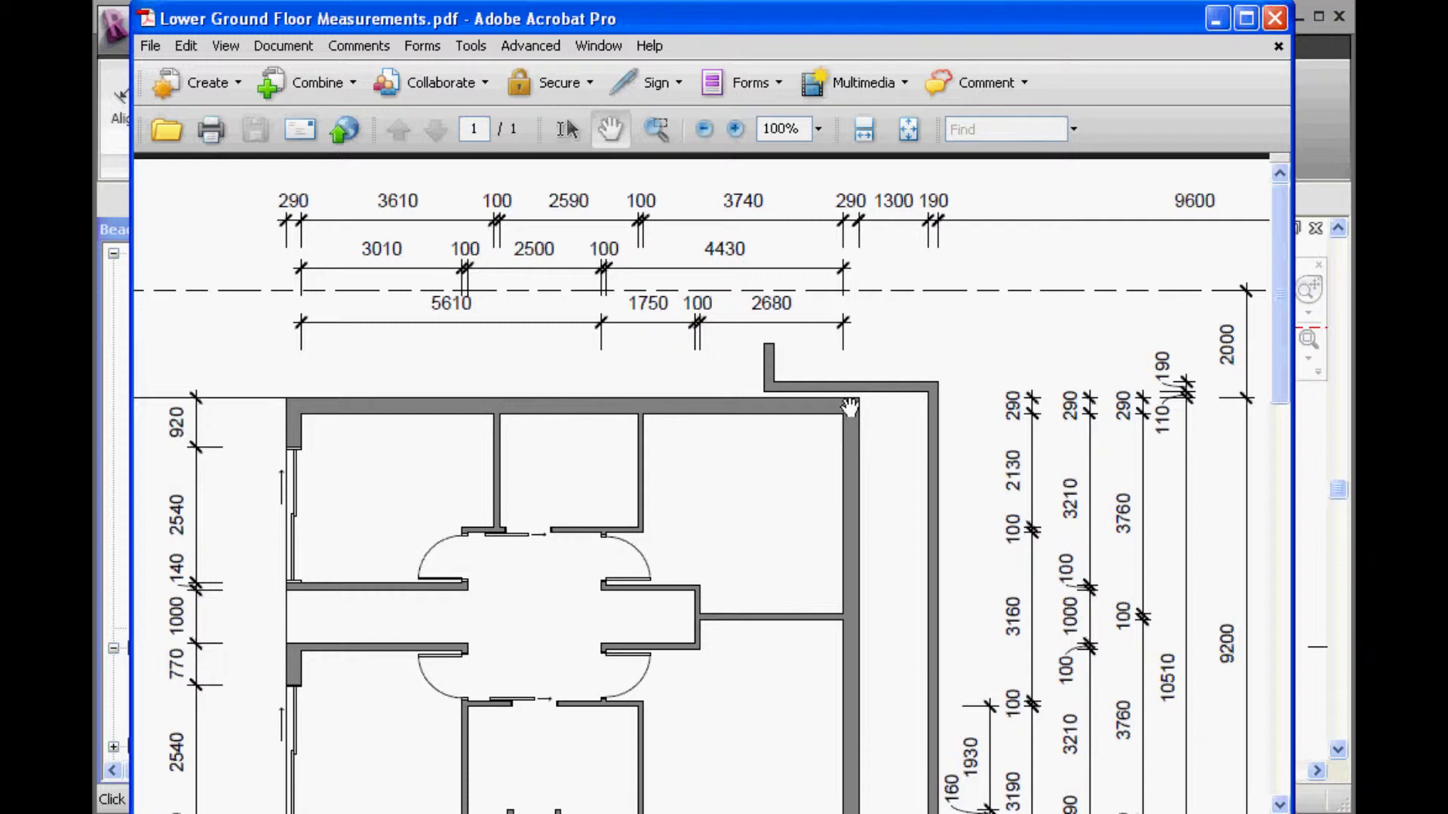
{"action": "left_click_drag", "start_coordinate": [746, 647], "coordinate": [740, 616]}
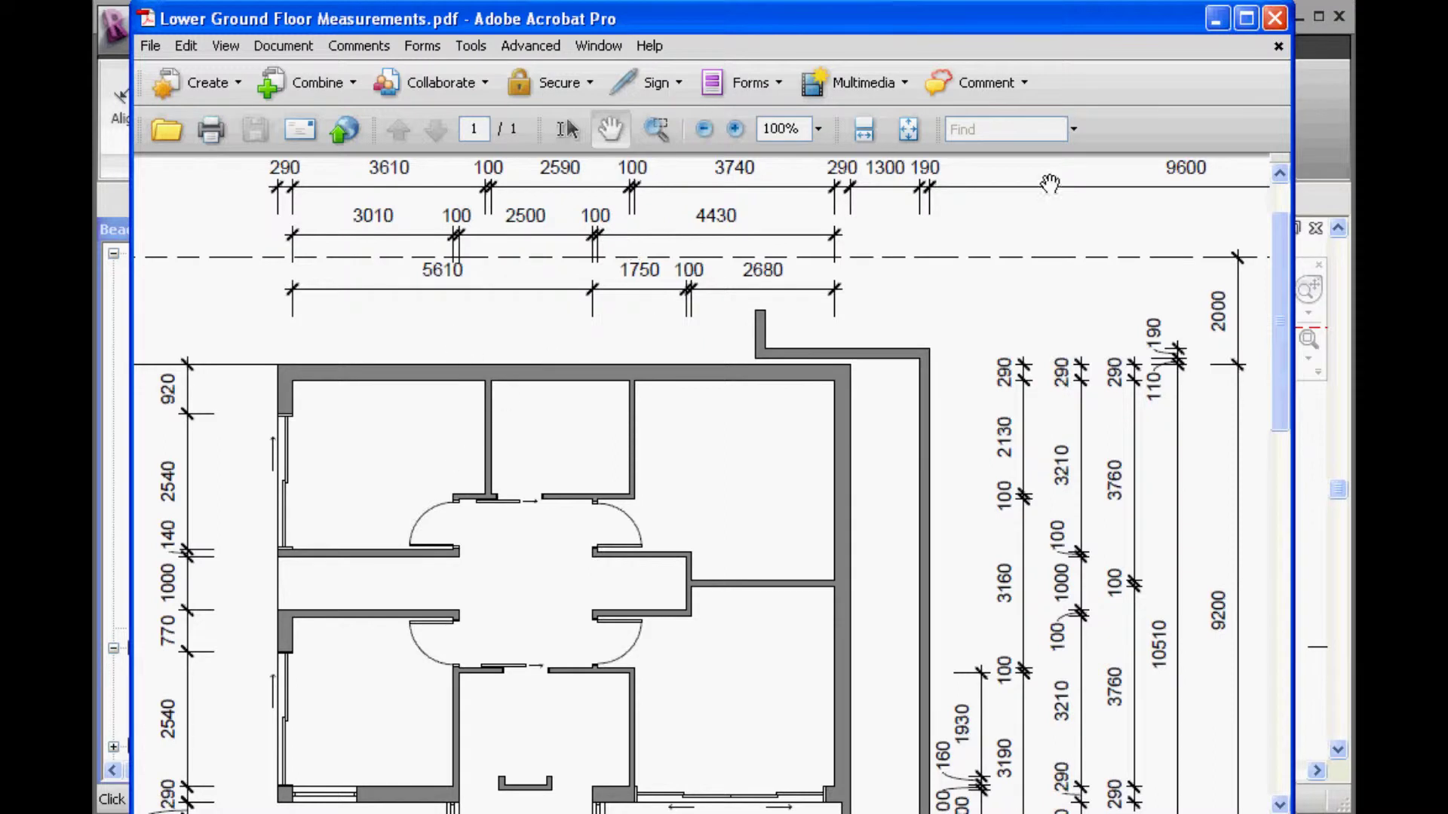
{"action": "left_click", "coordinate": [1215, 22]}
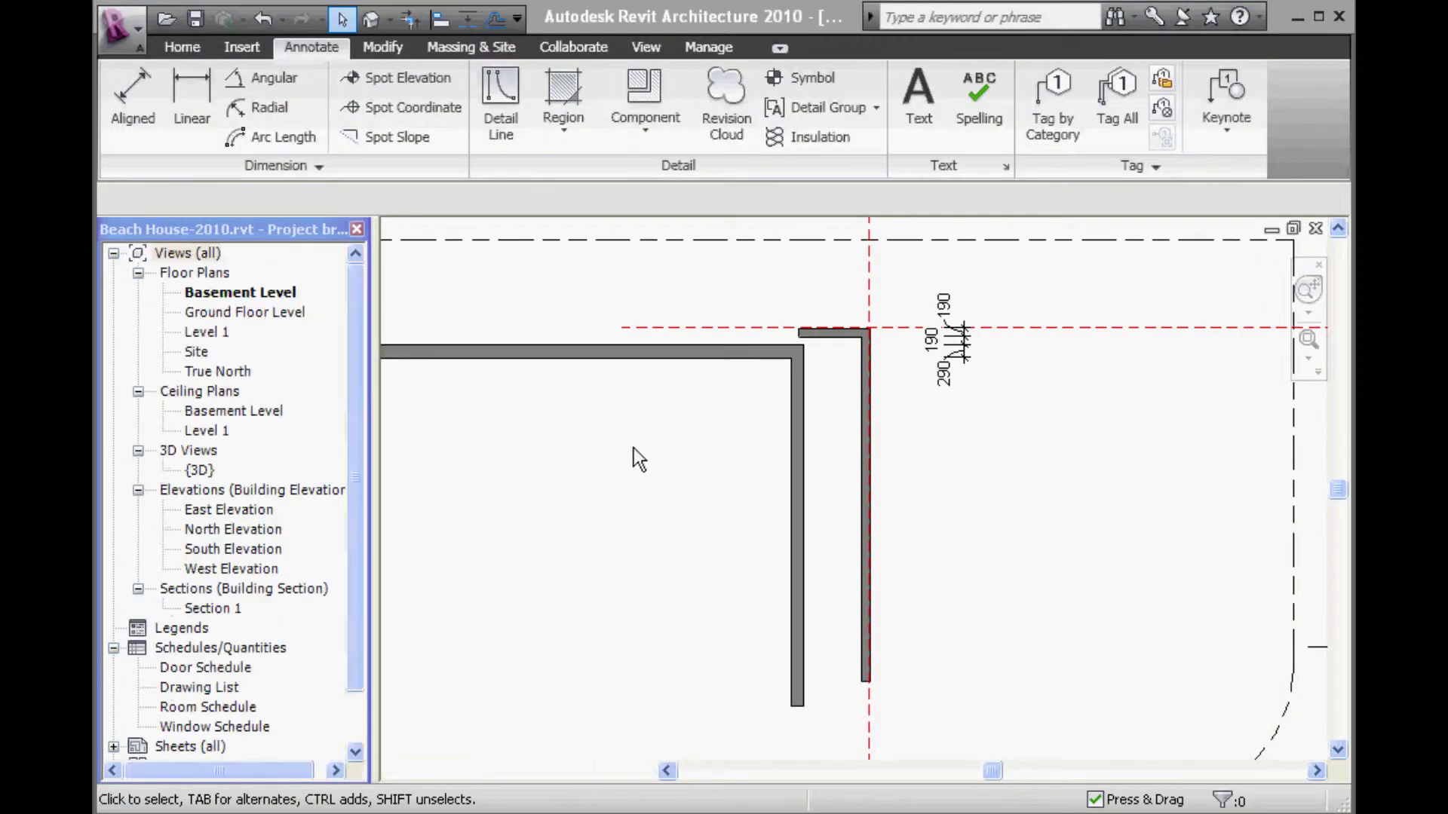
Draw two vertical Generic 100mm interior walls, both about 4800 long and about 3100 apart, down from the horizontal 290 mm wall
{"action": "middle_click_drag", "start_coordinate": [647, 462], "coordinate": [832, 481]}
{"action": "left_click", "coordinate": [180, 46]}
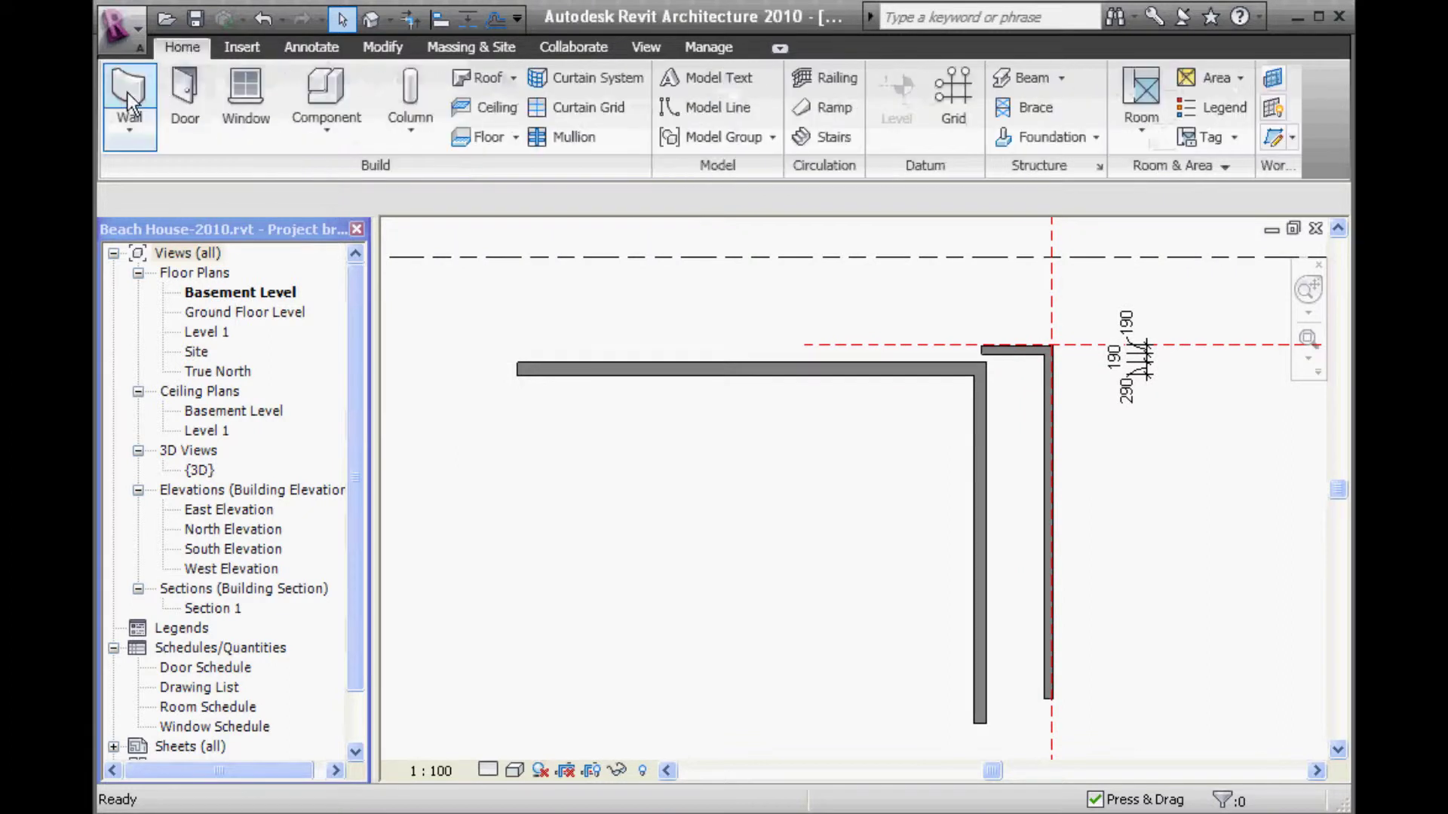
{"action": "left_click", "coordinate": [120, 125]}
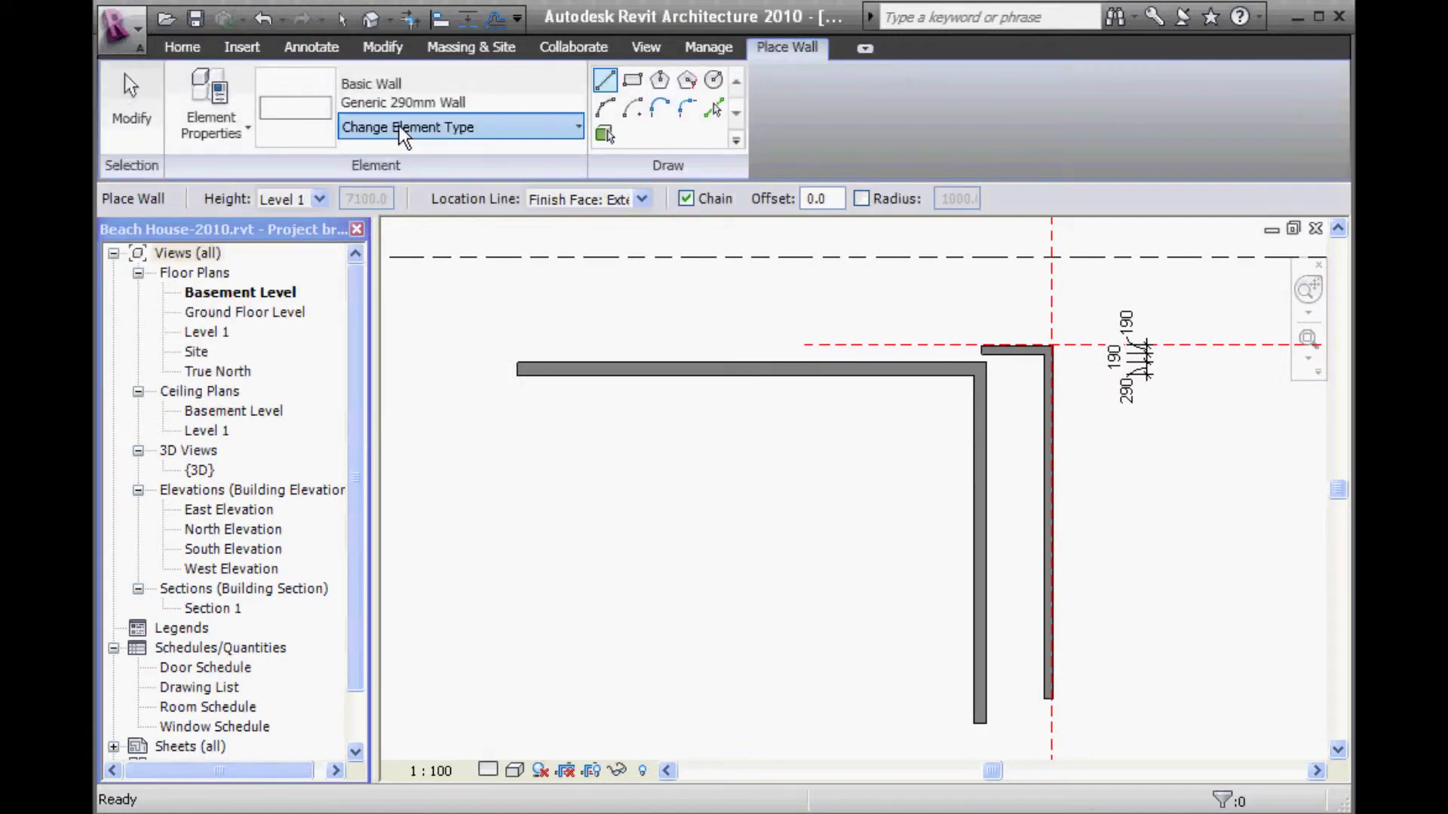
{"action": "left_click", "coordinate": [400, 128]}
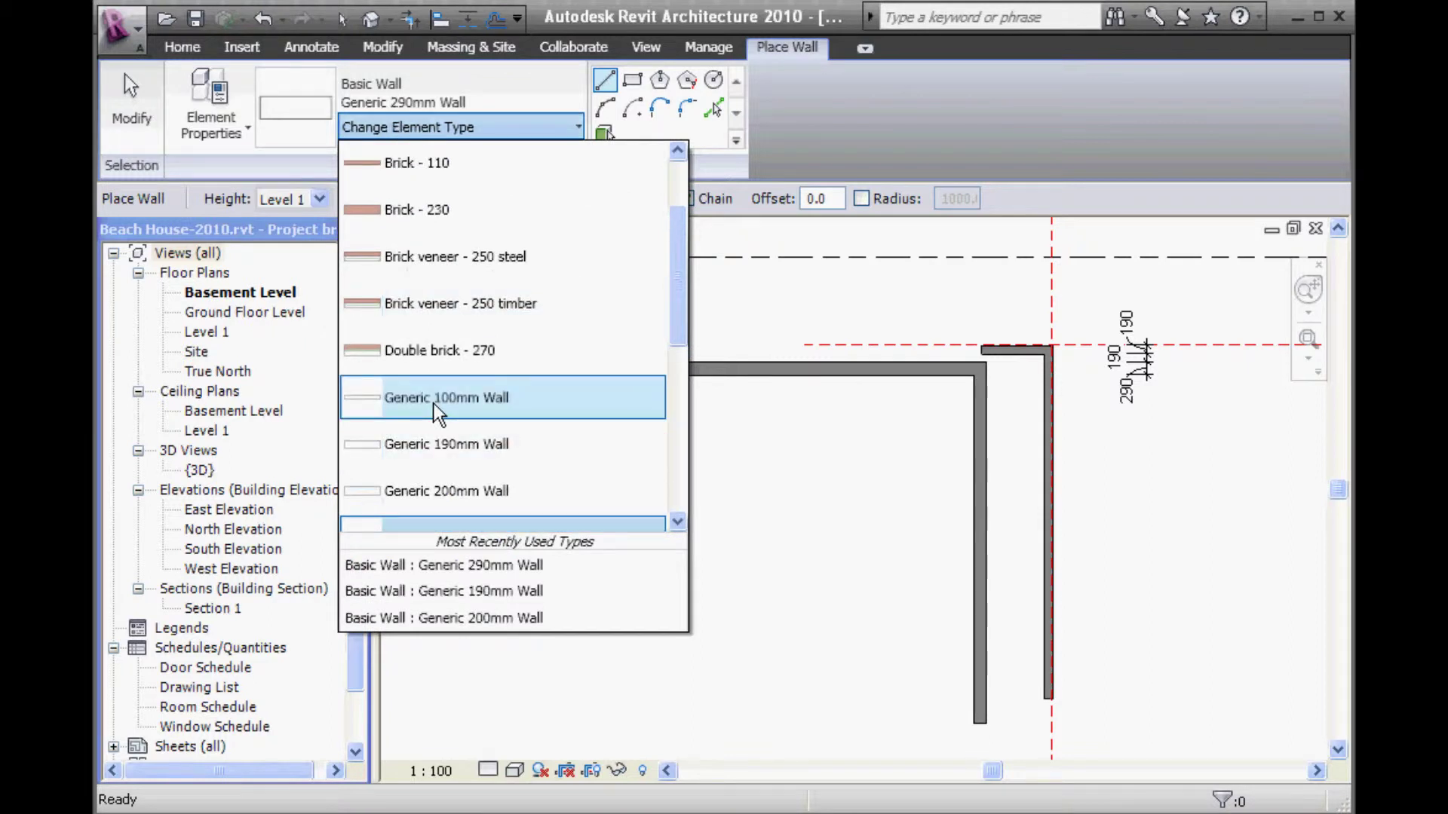
{"action": "left_click", "coordinate": [445, 397]}
{"action": "left_click", "coordinate": [781, 376]}
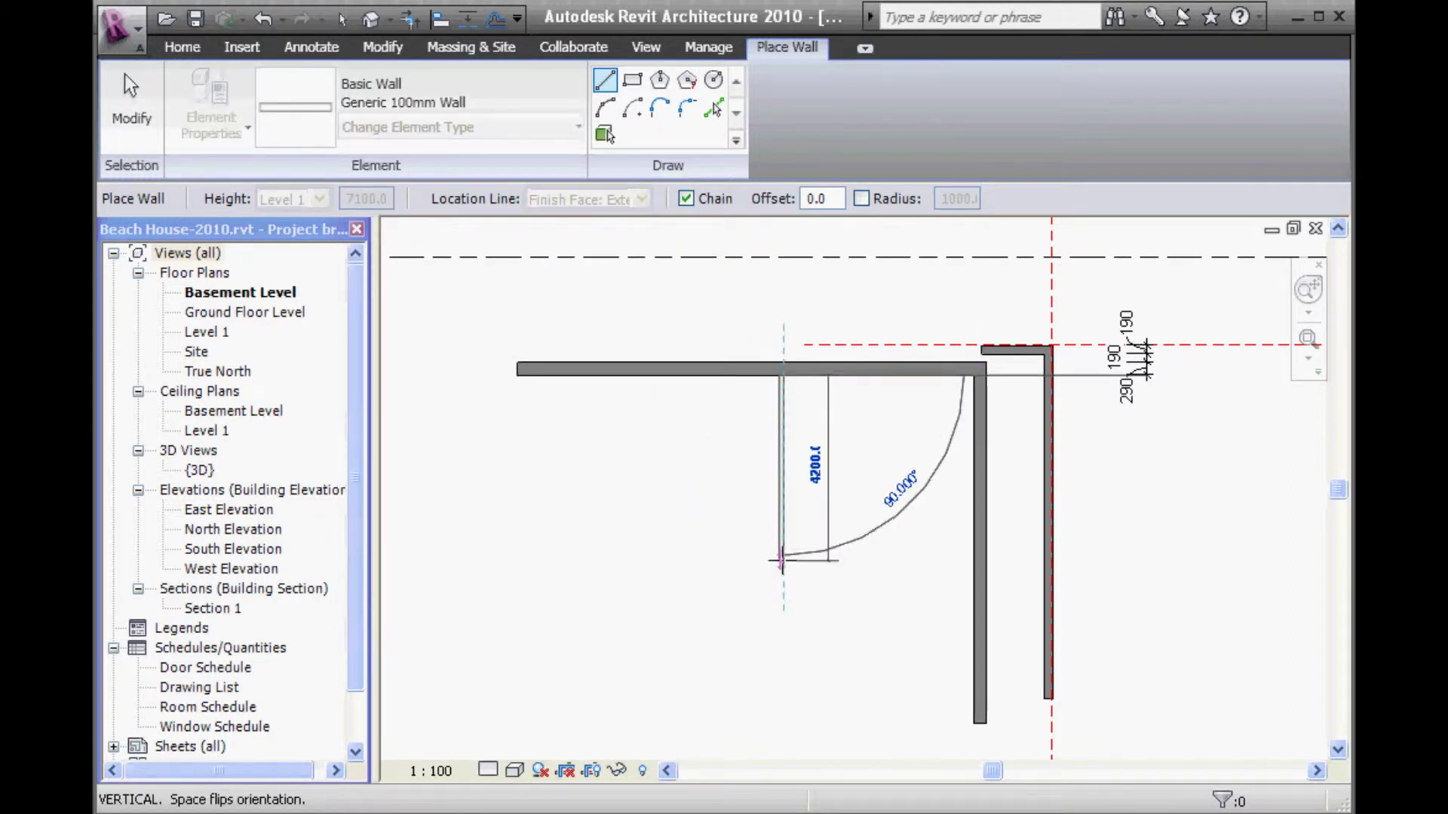
{"action": "left_click", "coordinate": [783, 582]}
{"action": "right_click", "coordinate": [647, 457]}
{"action": "left_click", "coordinate": [667, 473]}
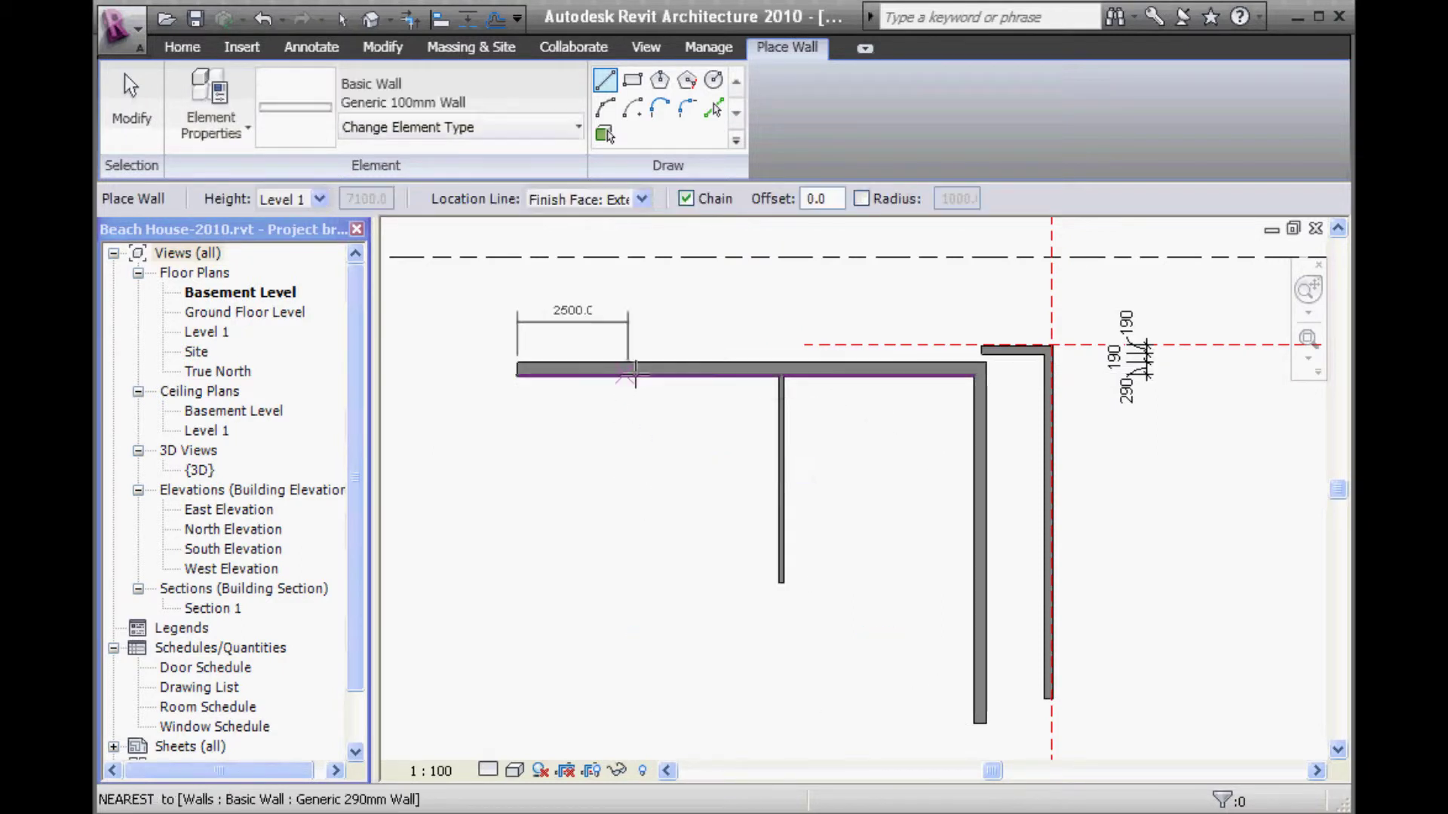
{"action": "left_click", "coordinate": [641, 375]}
{"action": "left_click", "coordinate": [641, 582]}
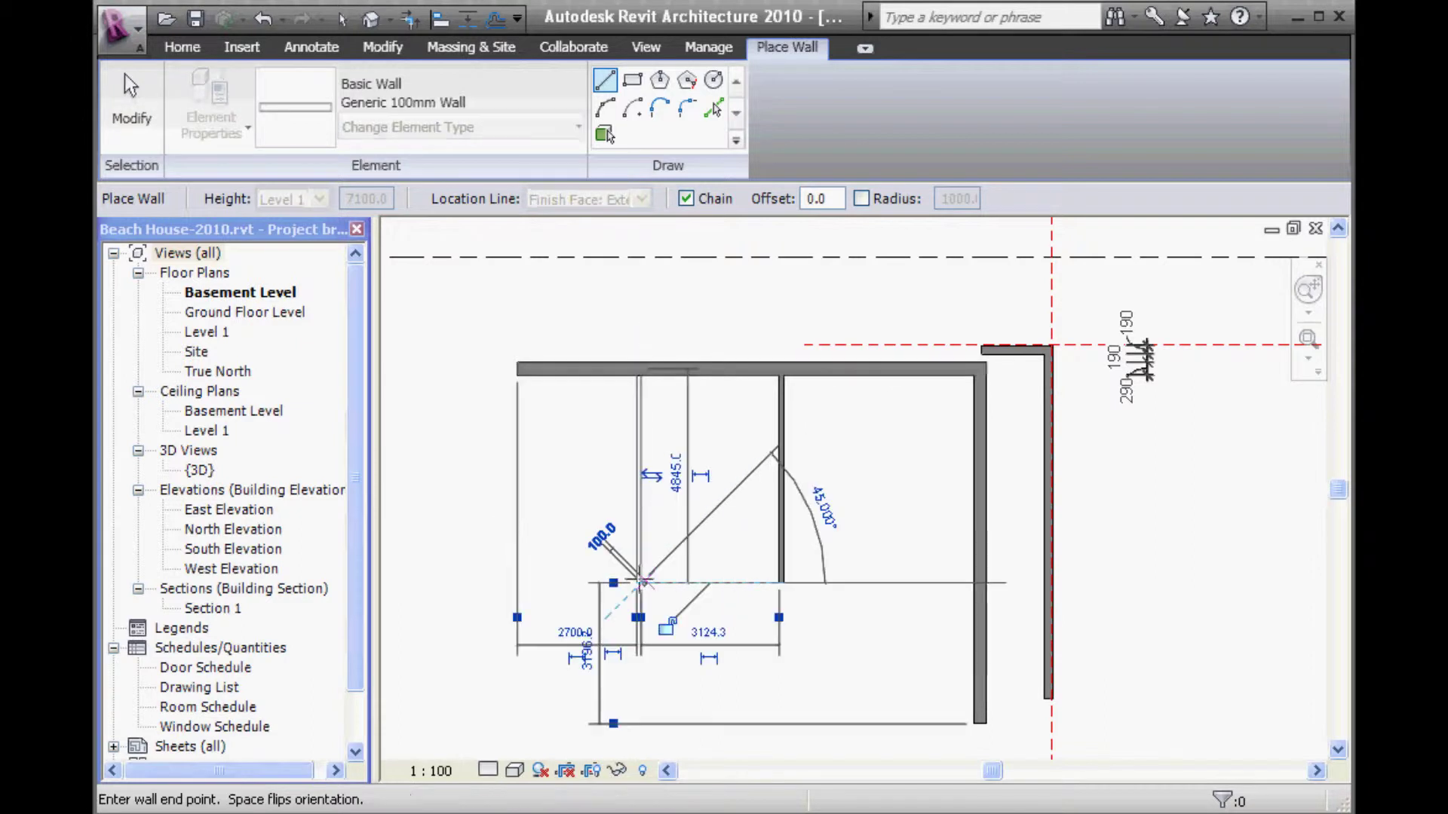
Draw a vertical Generic 290mm wall about 4700 long between the horizontal 290 mm wall's left end and the level of the interior walls' lower ends
{"action": "key", "text": "Escape"}
{"action": "scroll", "coordinate": [546, 582], "scroll_direction": "down", "scroll_amount": 1}
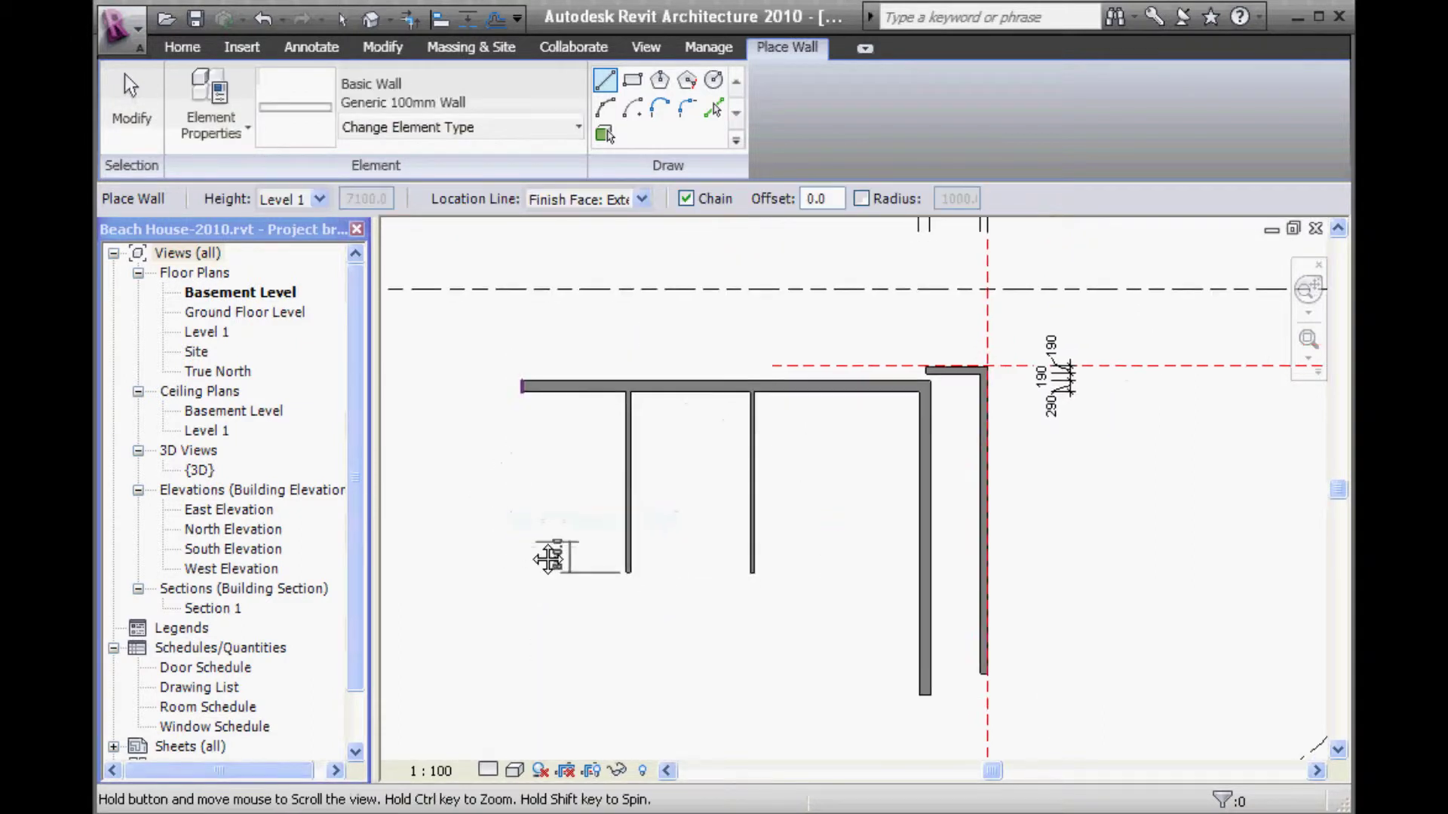
{"action": "key", "text": "alt+Tab"}
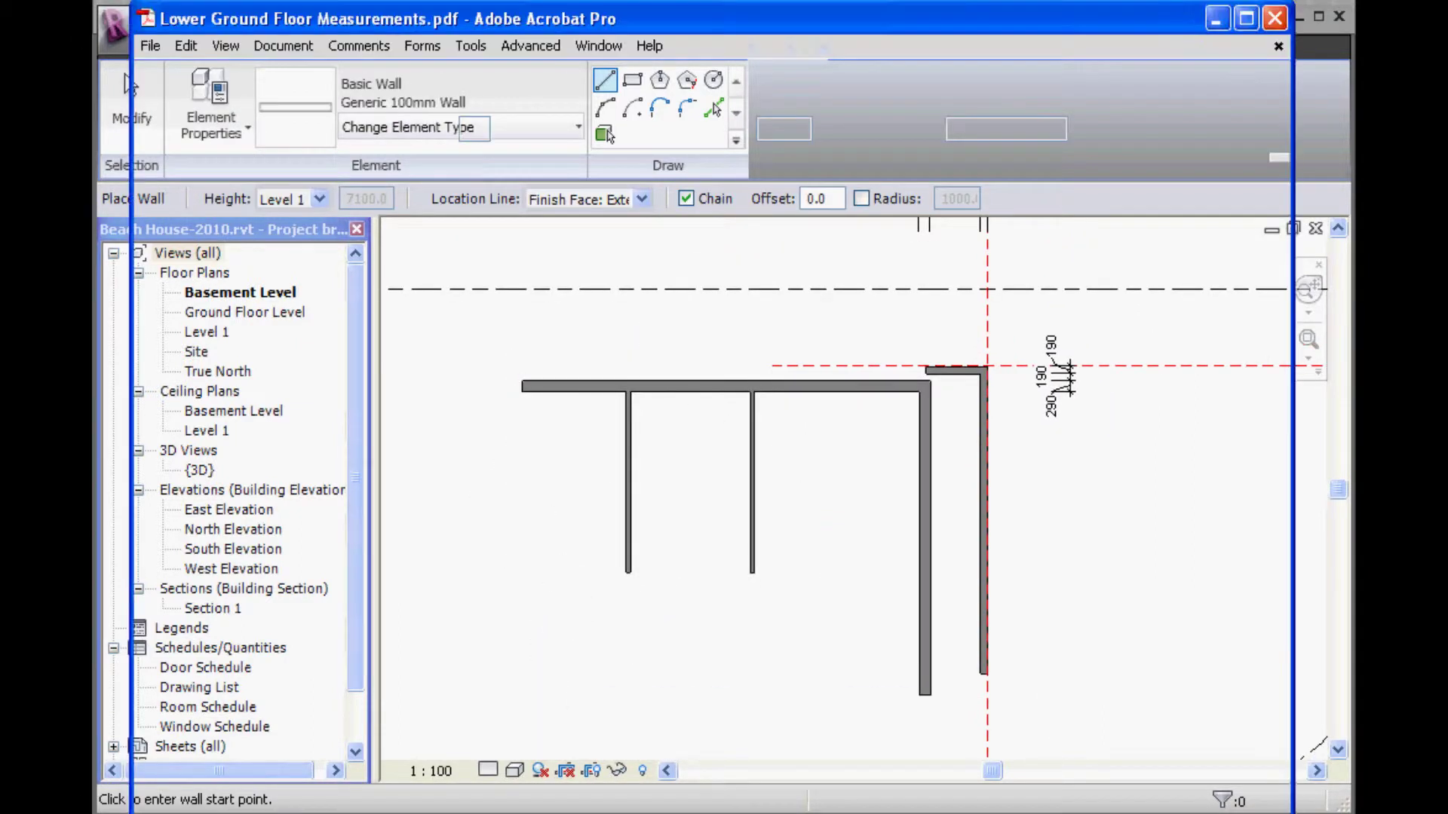
{"action": "key", "text": "alt+Tab"}
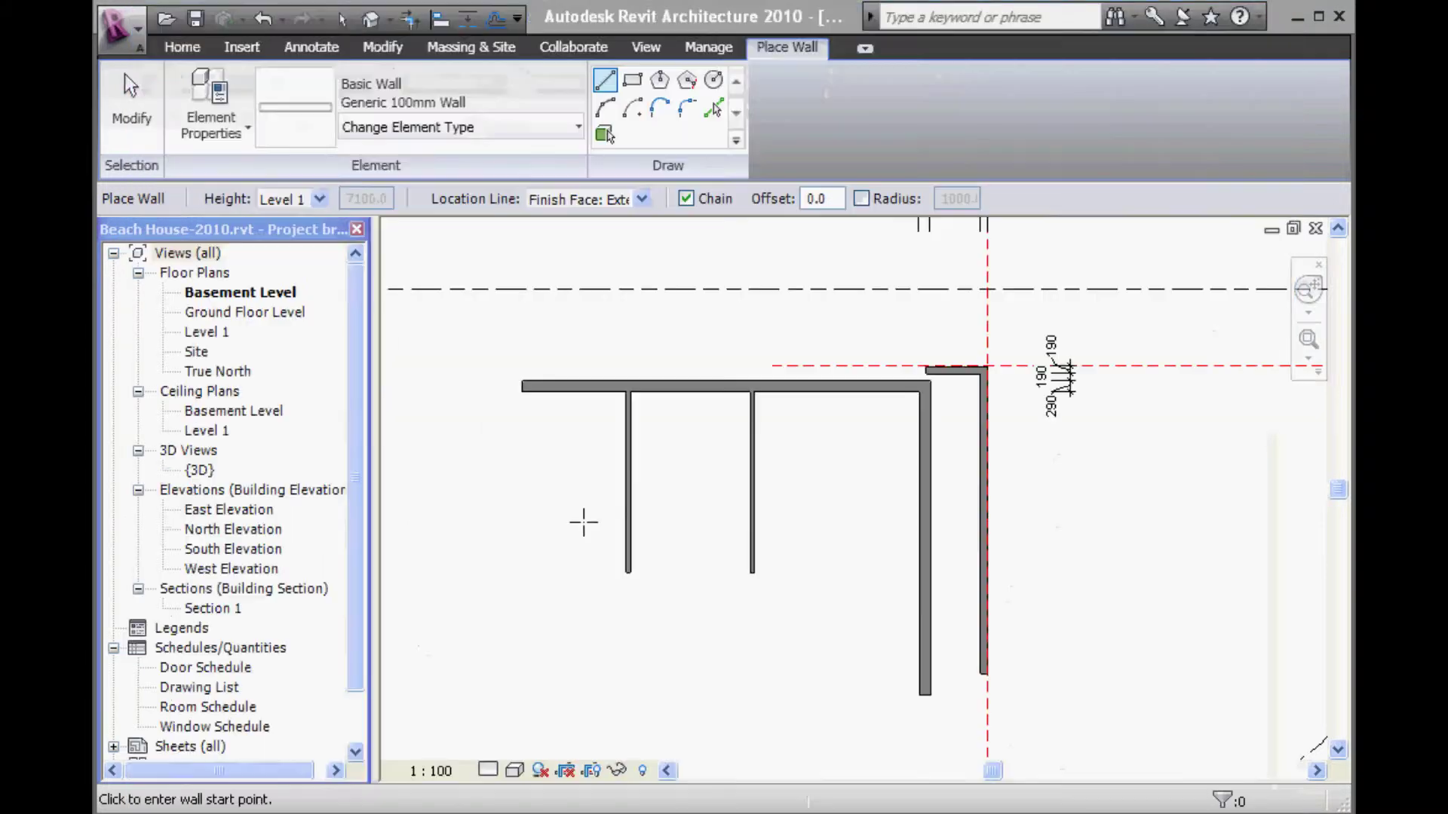
{"action": "left_click", "coordinate": [405, 132]}
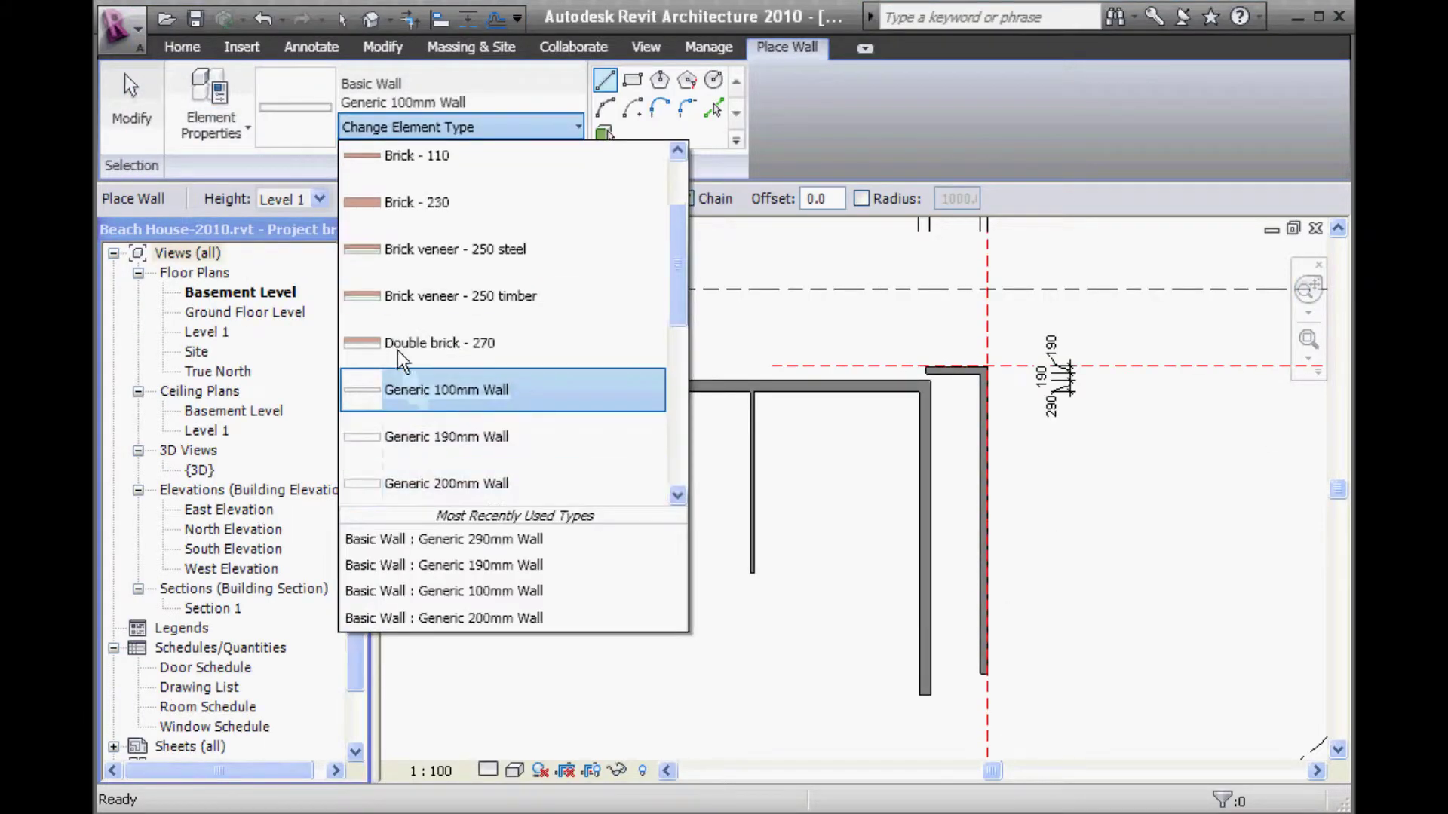
{"action": "scroll", "coordinate": [422, 423], "scroll_direction": "down", "scroll_amount": 1}
{"action": "left_click", "coordinate": [424, 434]}
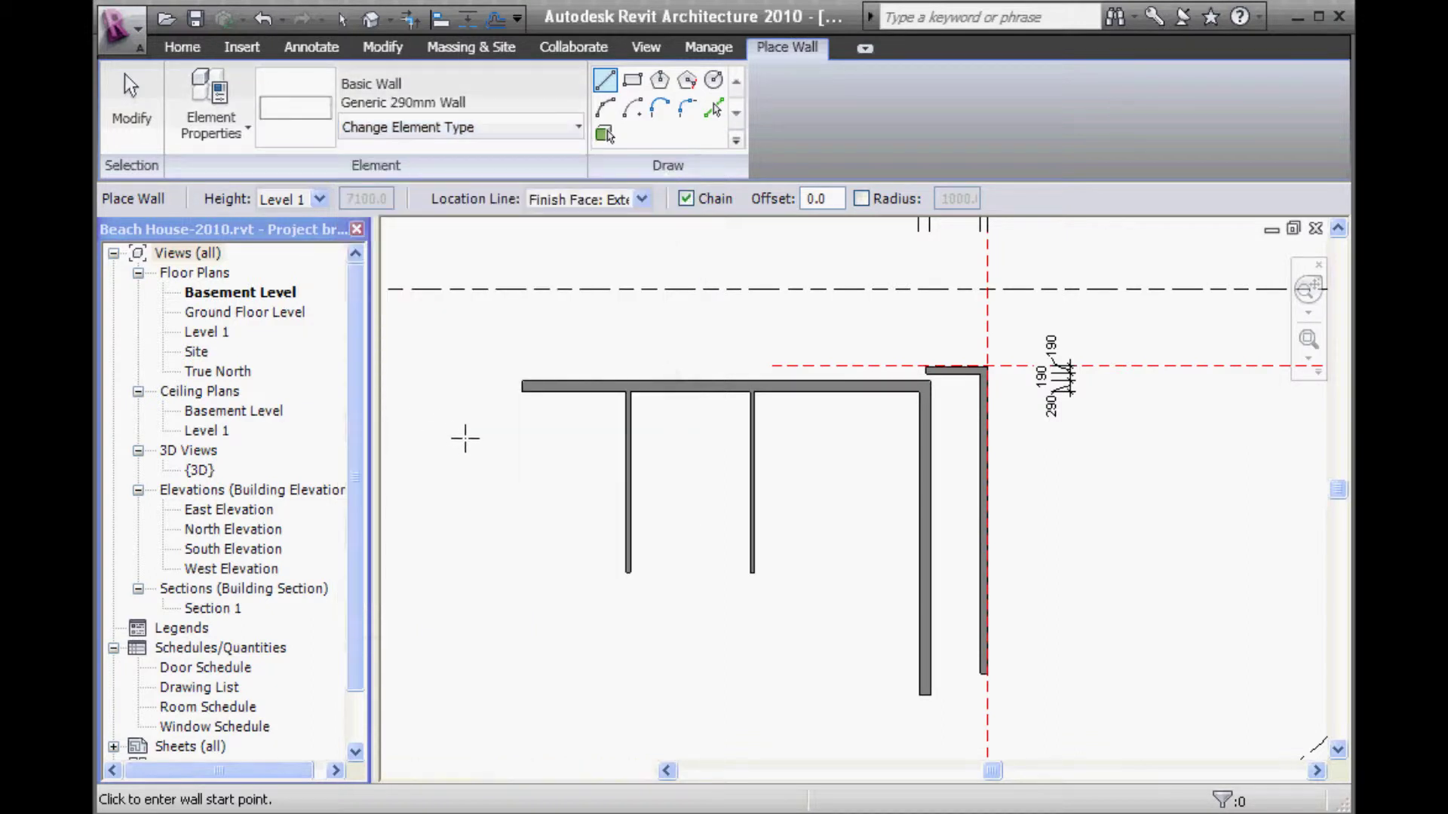
{"action": "middle_click_drag", "start_coordinate": [462, 433], "coordinate": [532, 598]}
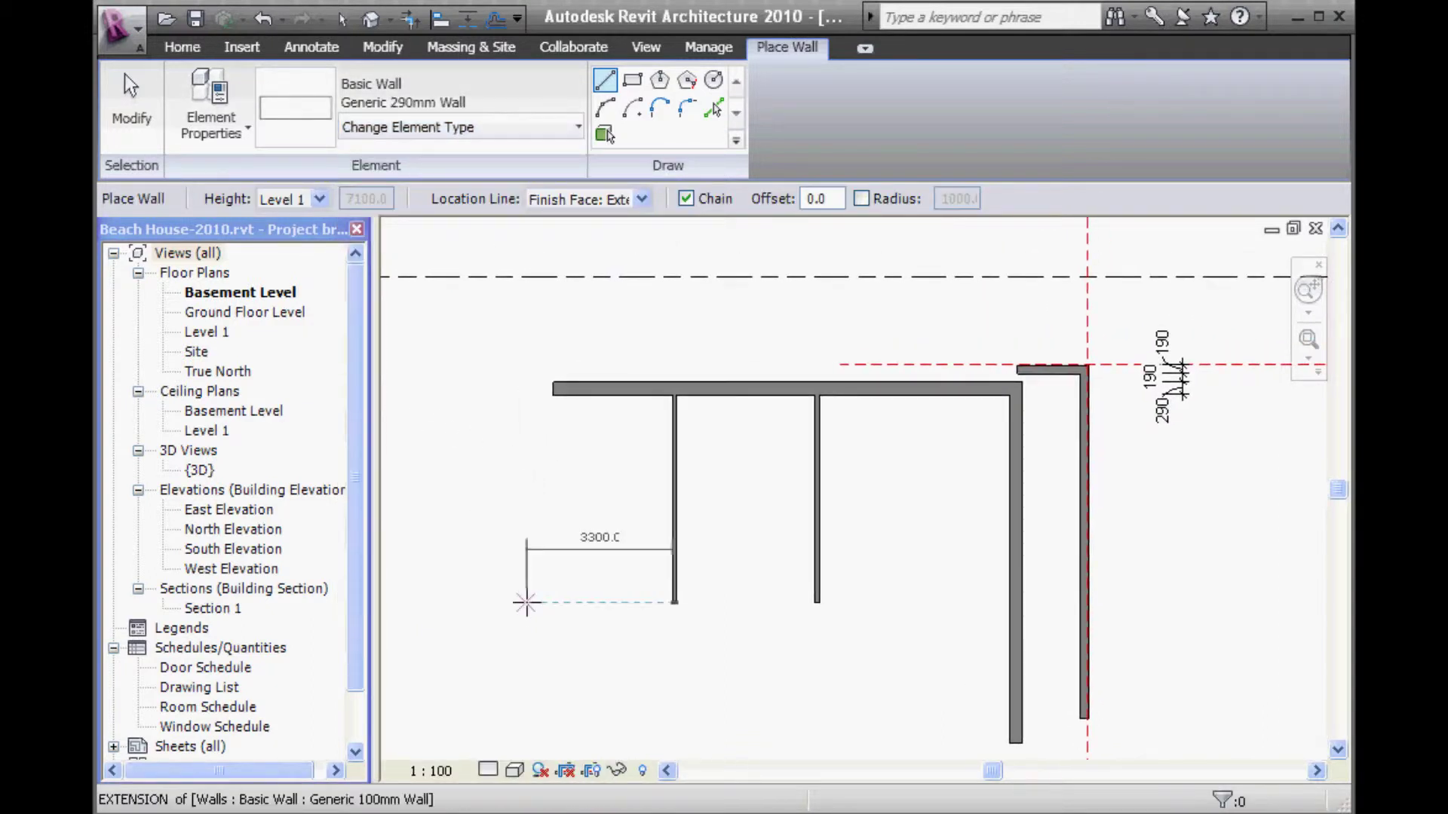
{"action": "left_click", "coordinate": [553, 602]}
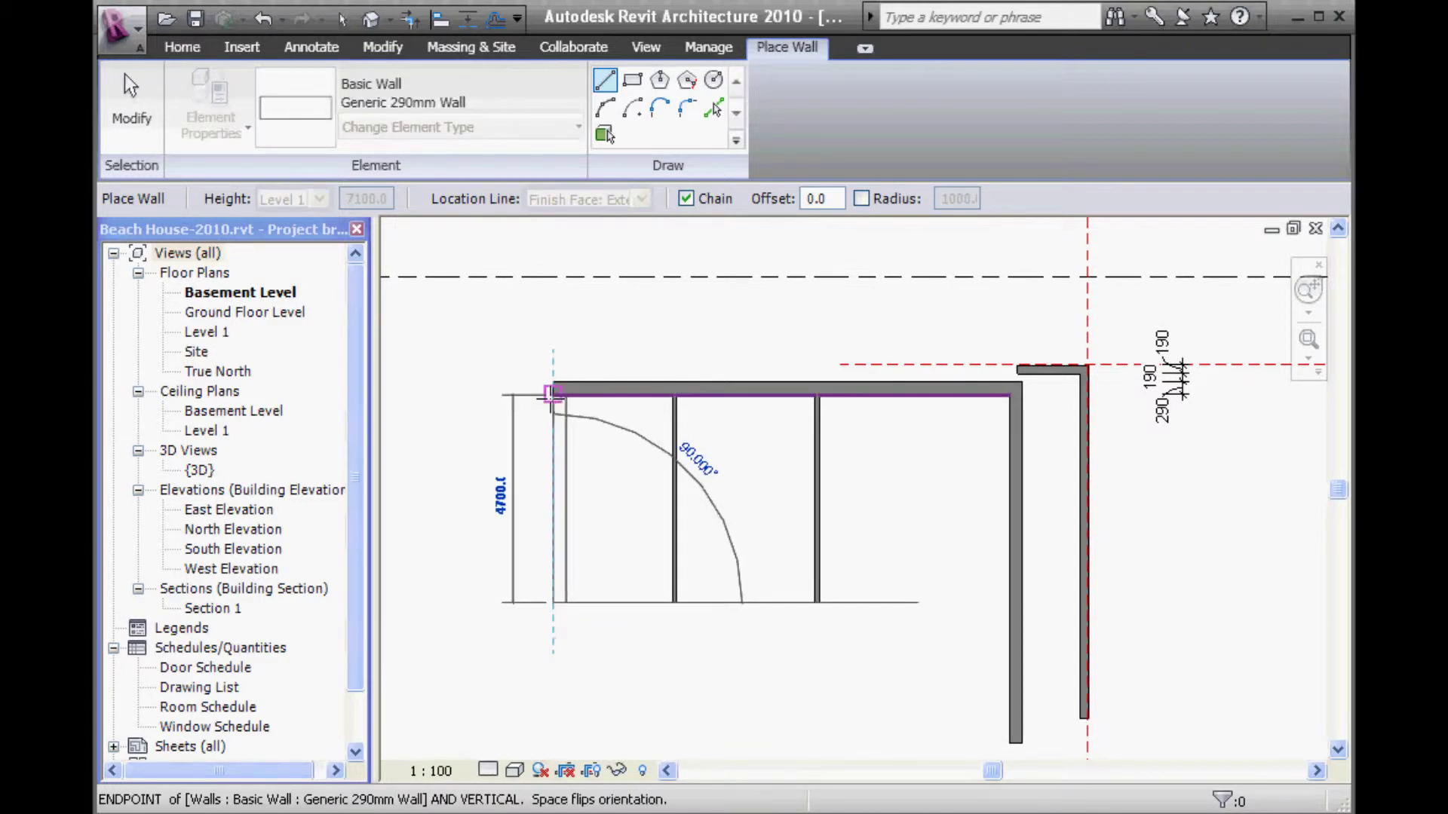
{"action": "left_click", "coordinate": [551, 398]}
{"action": "right_click", "coordinate": [472, 347]}
{"action": "left_click", "coordinate": [495, 363]}
{"action": "right_click", "coordinate": [495, 363]}
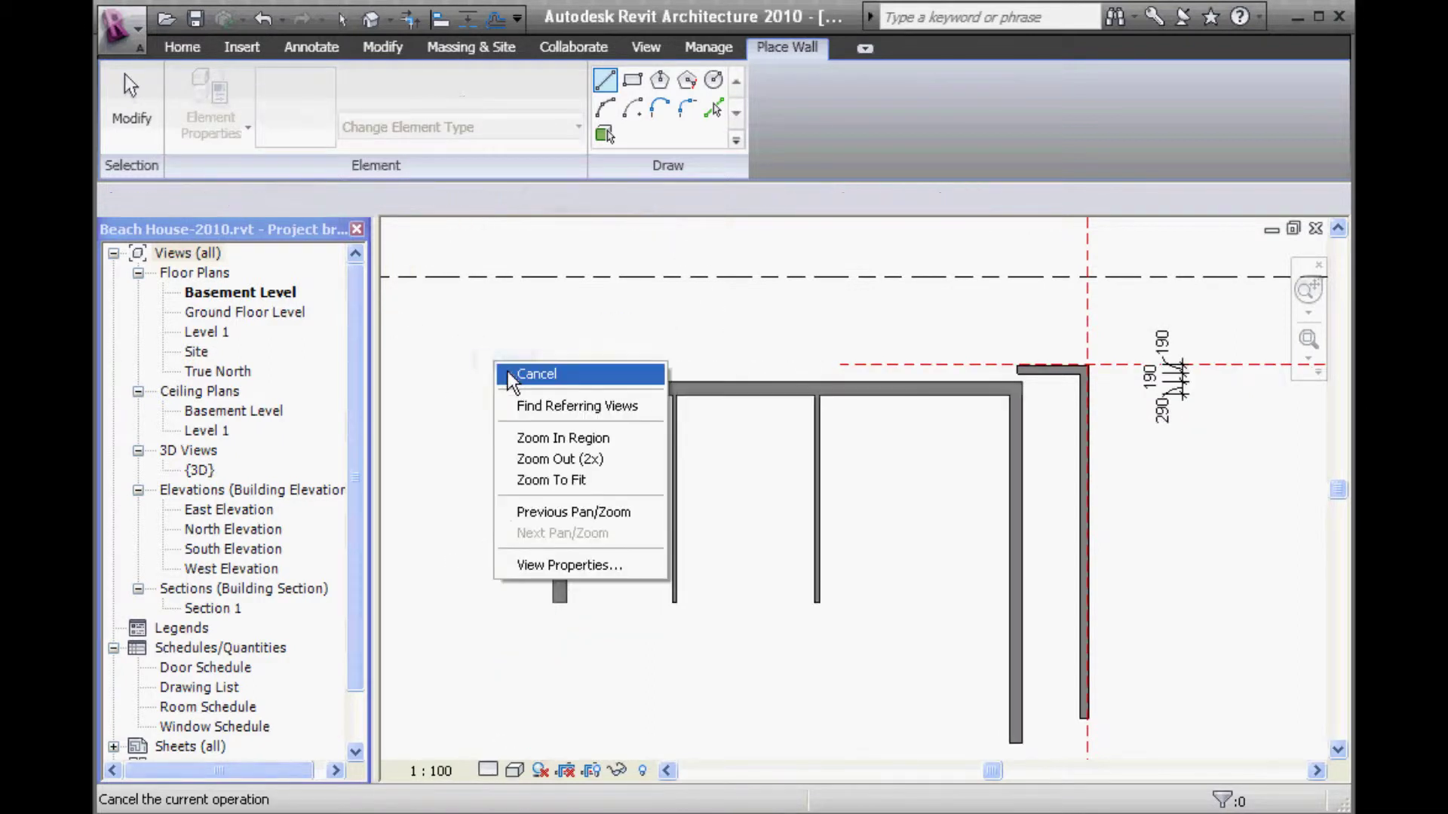
{"action": "left_click", "coordinate": [536, 374]}
{"action": "scroll", "coordinate": [442, 412], "scroll_direction": "up", "scroll_amount": 3}
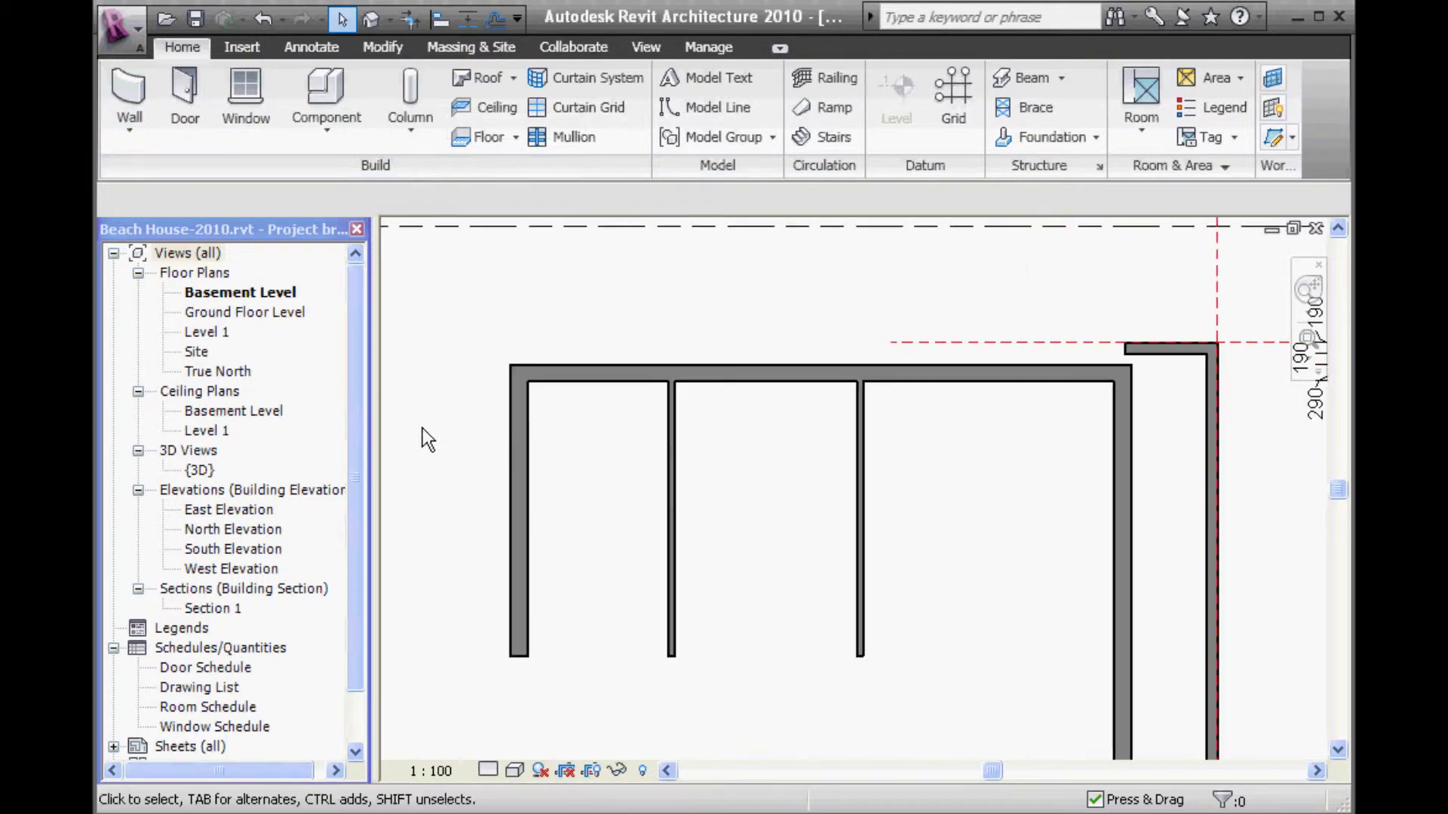
Check the clear room widths between the upper vertical walls in the horizontal dimension strings of the PDF plan
{"action": "key", "text": "alt+Tab"}
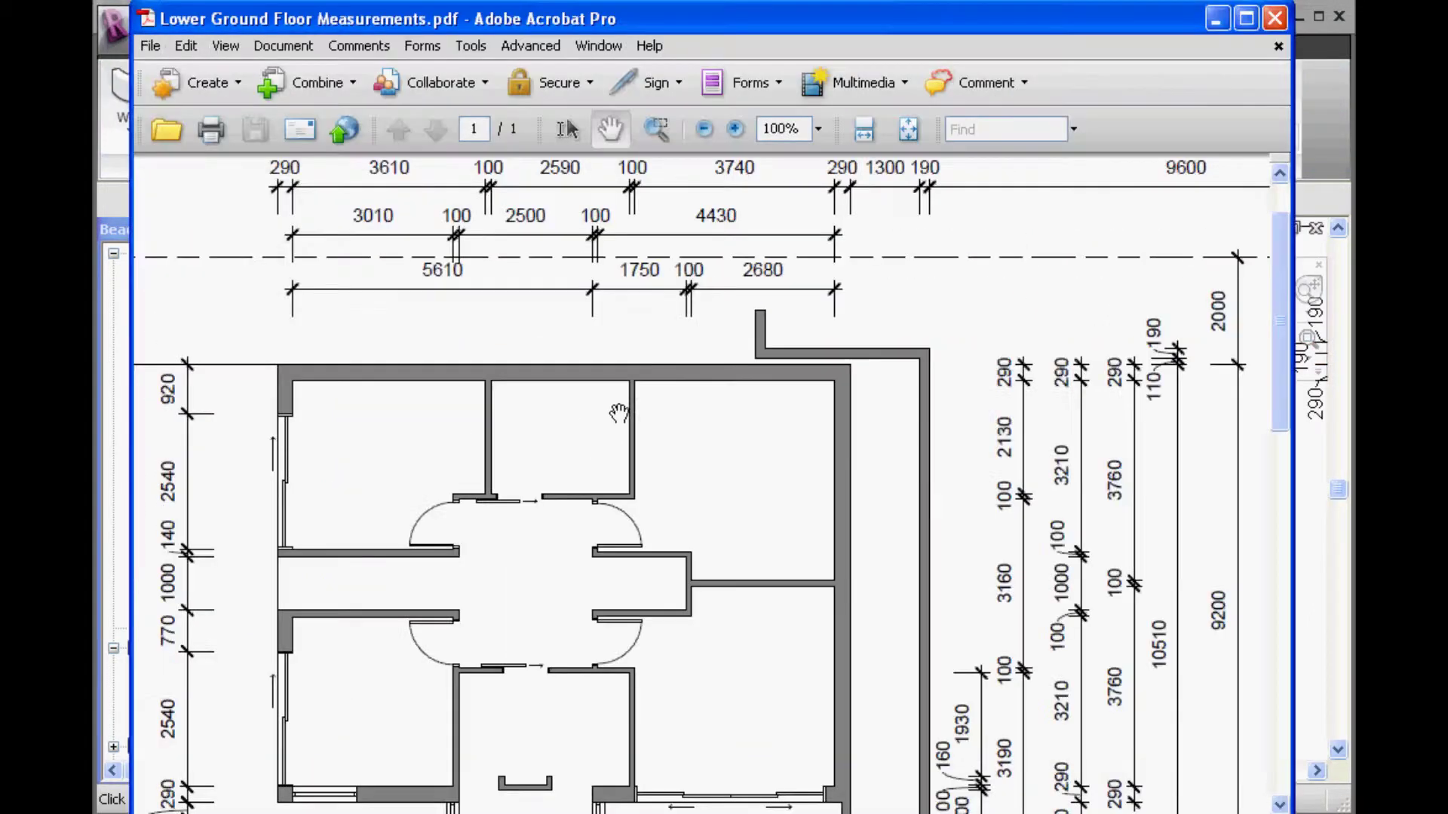
{"action": "left_click_drag", "start_coordinate": [507, 418], "coordinate": [571, 452]}
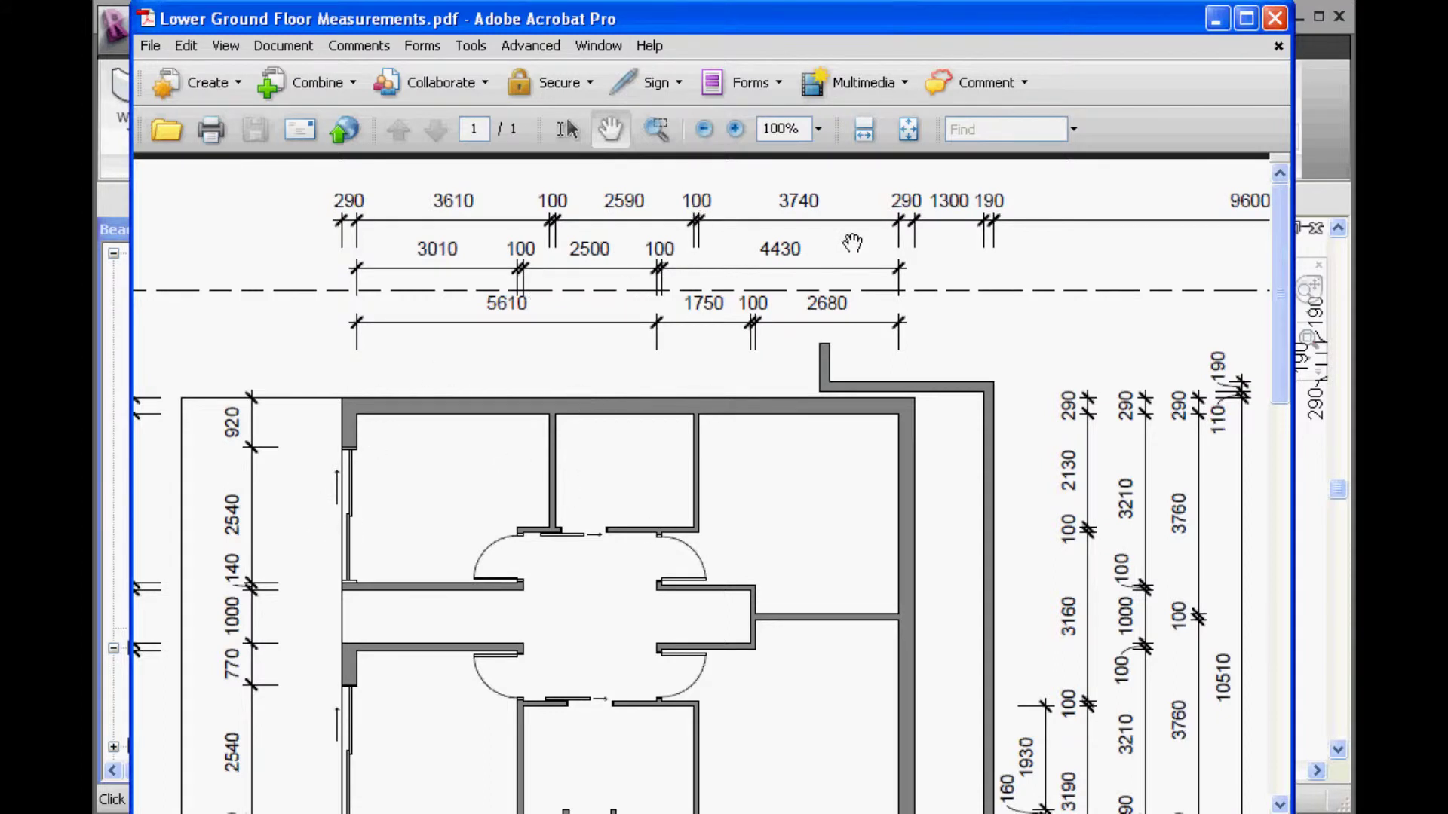
{"action": "left_click", "coordinate": [1217, 18]}
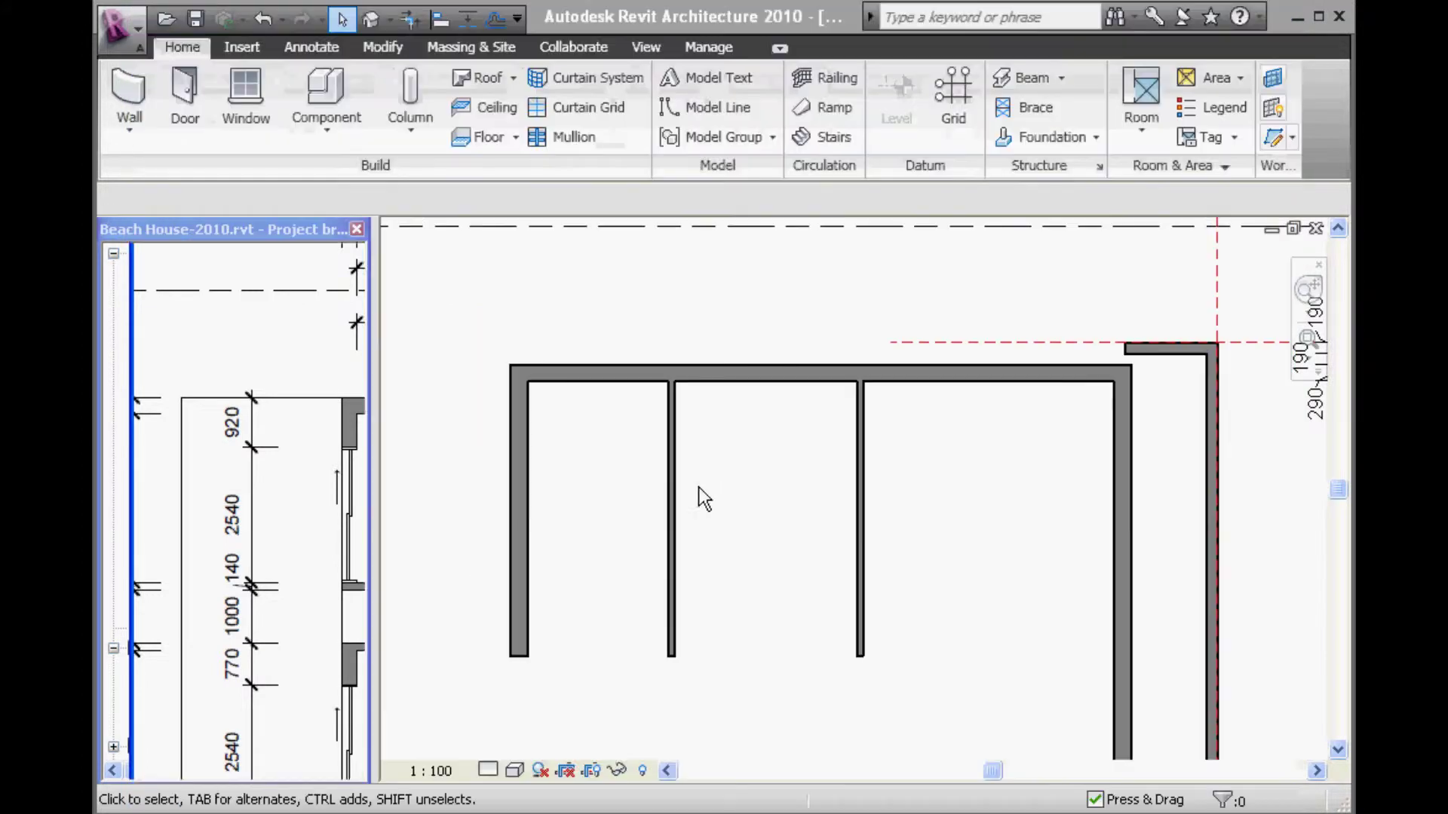
{"action": "left_click", "coordinate": [859, 494]}
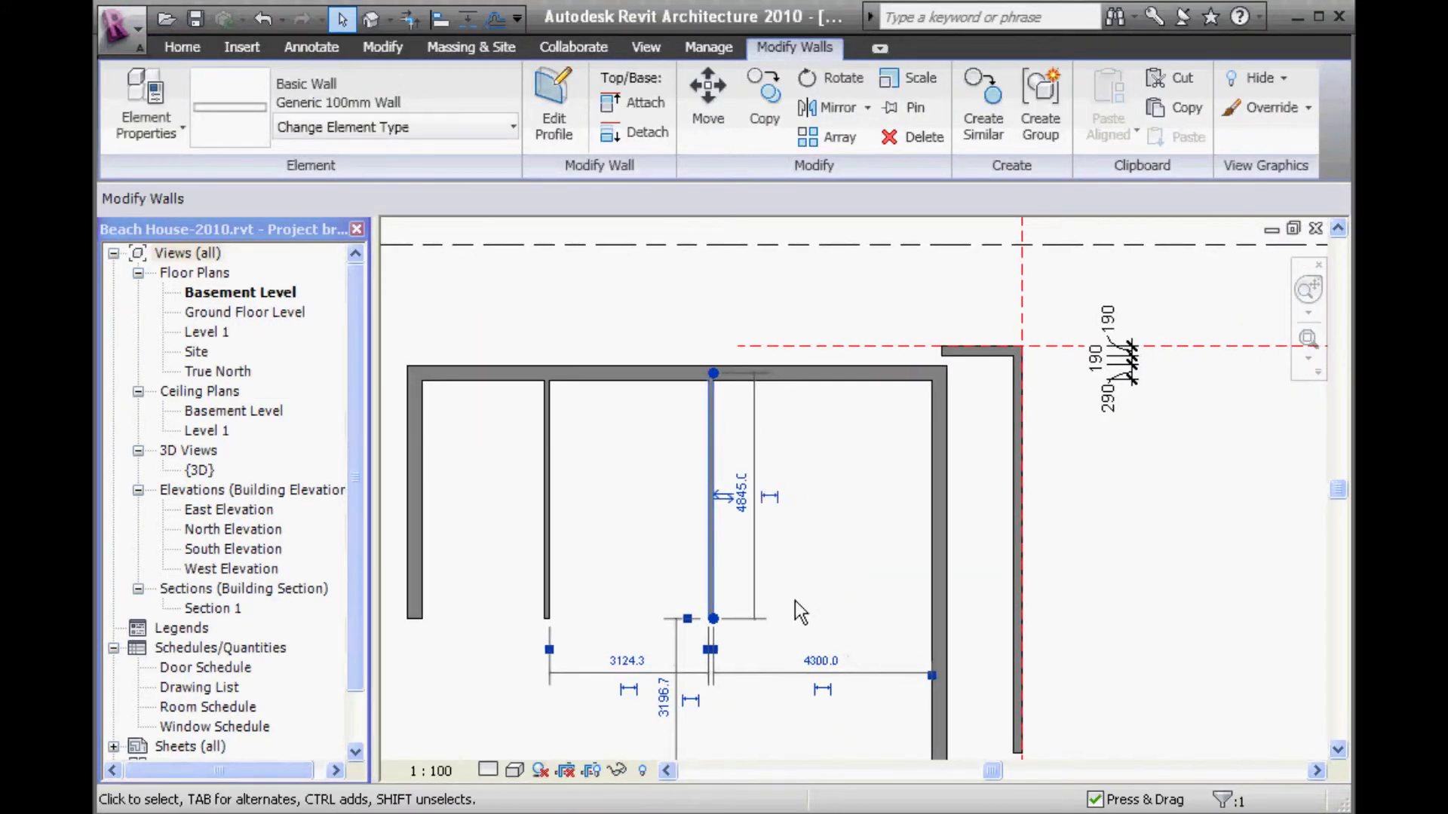
{"action": "left_click", "coordinate": [825, 478]}
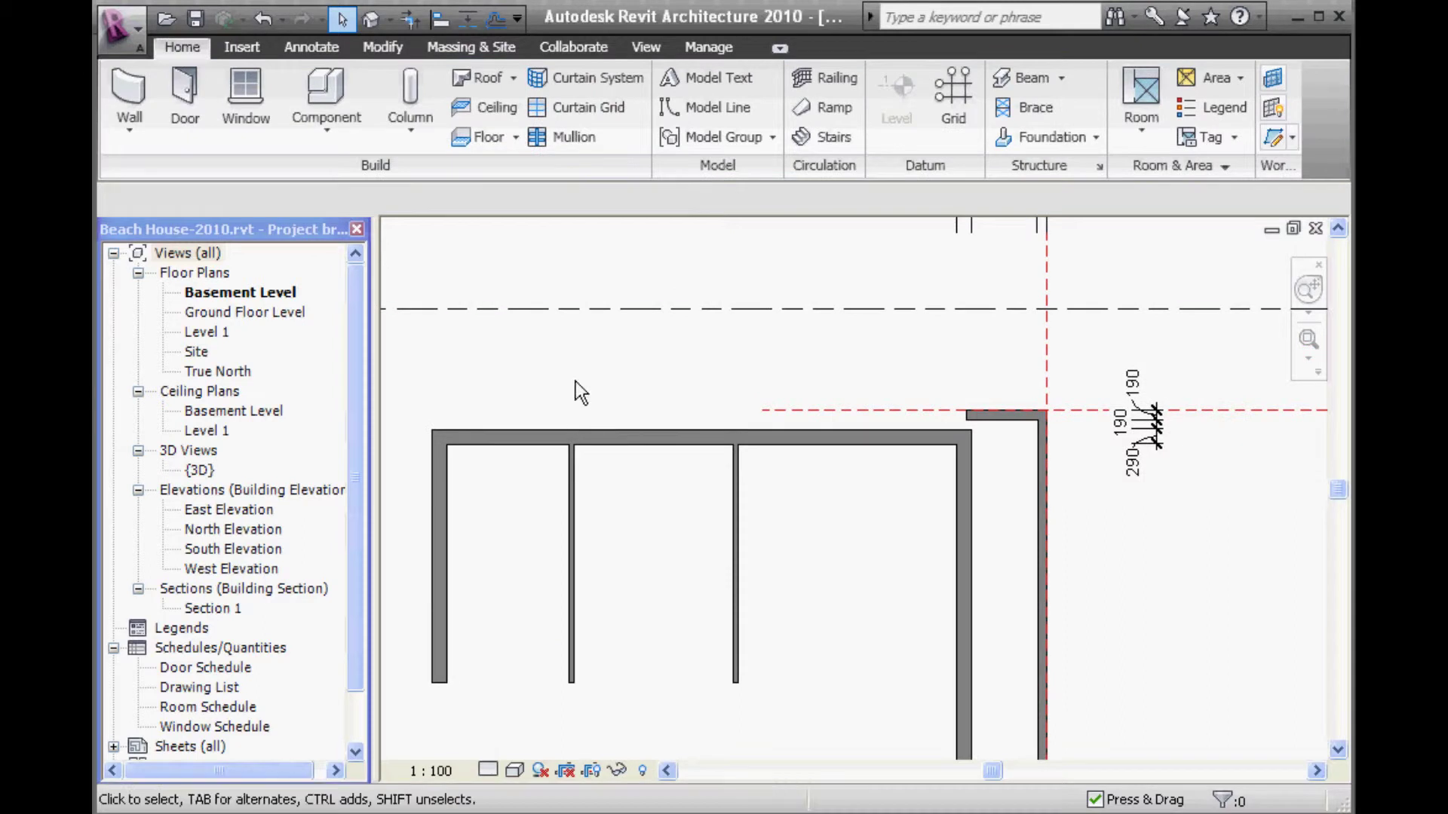
Add an aligned dimension string from the right 290 mm wall's inner face across both faces of the right interior wall to the left interior wall
{"action": "left_click", "coordinate": [312, 47]}
{"action": "left_click", "coordinate": [121, 95]}
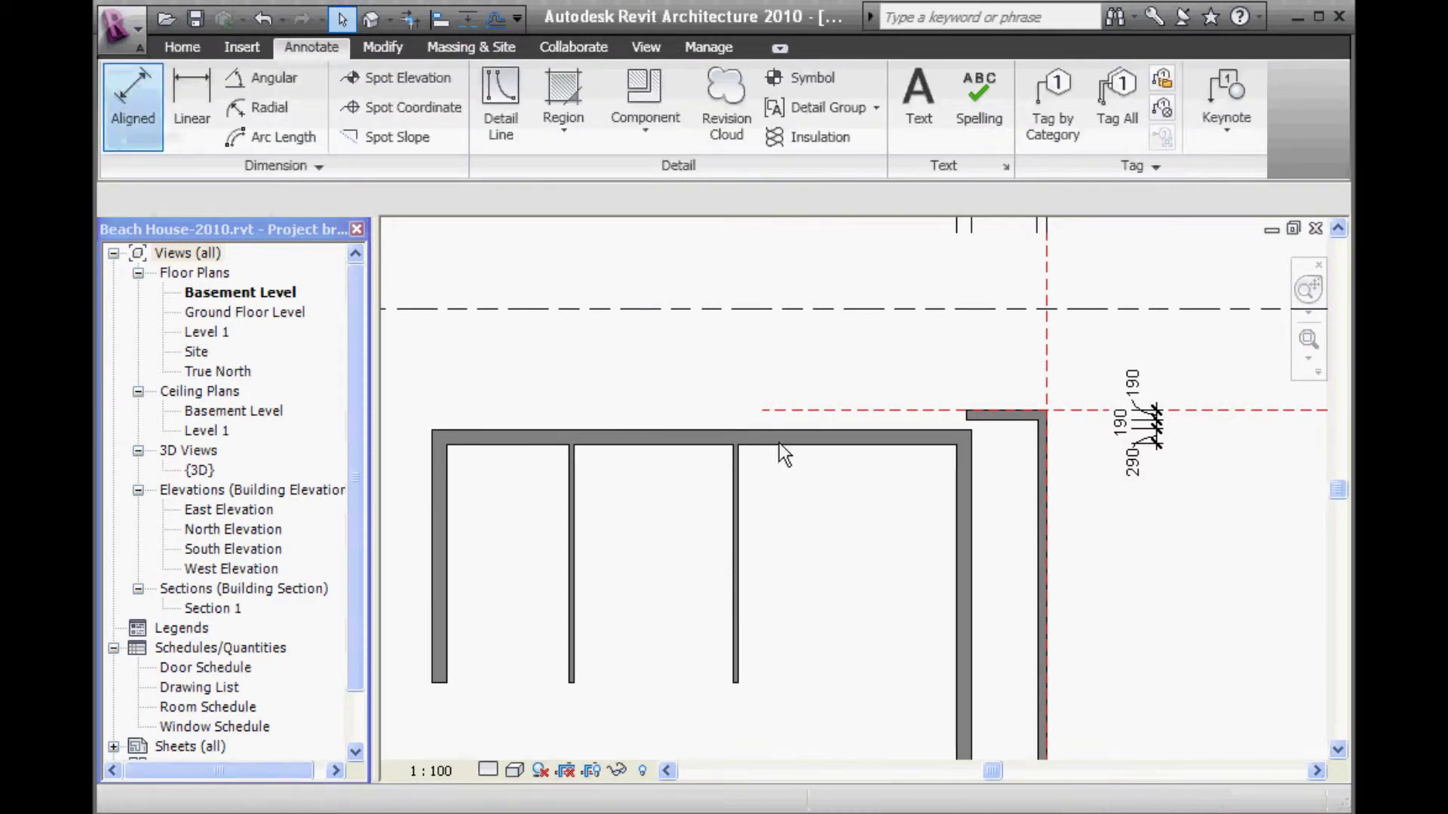
{"action": "middle_click_drag", "start_coordinate": [877, 518], "coordinate": [878, 577]}
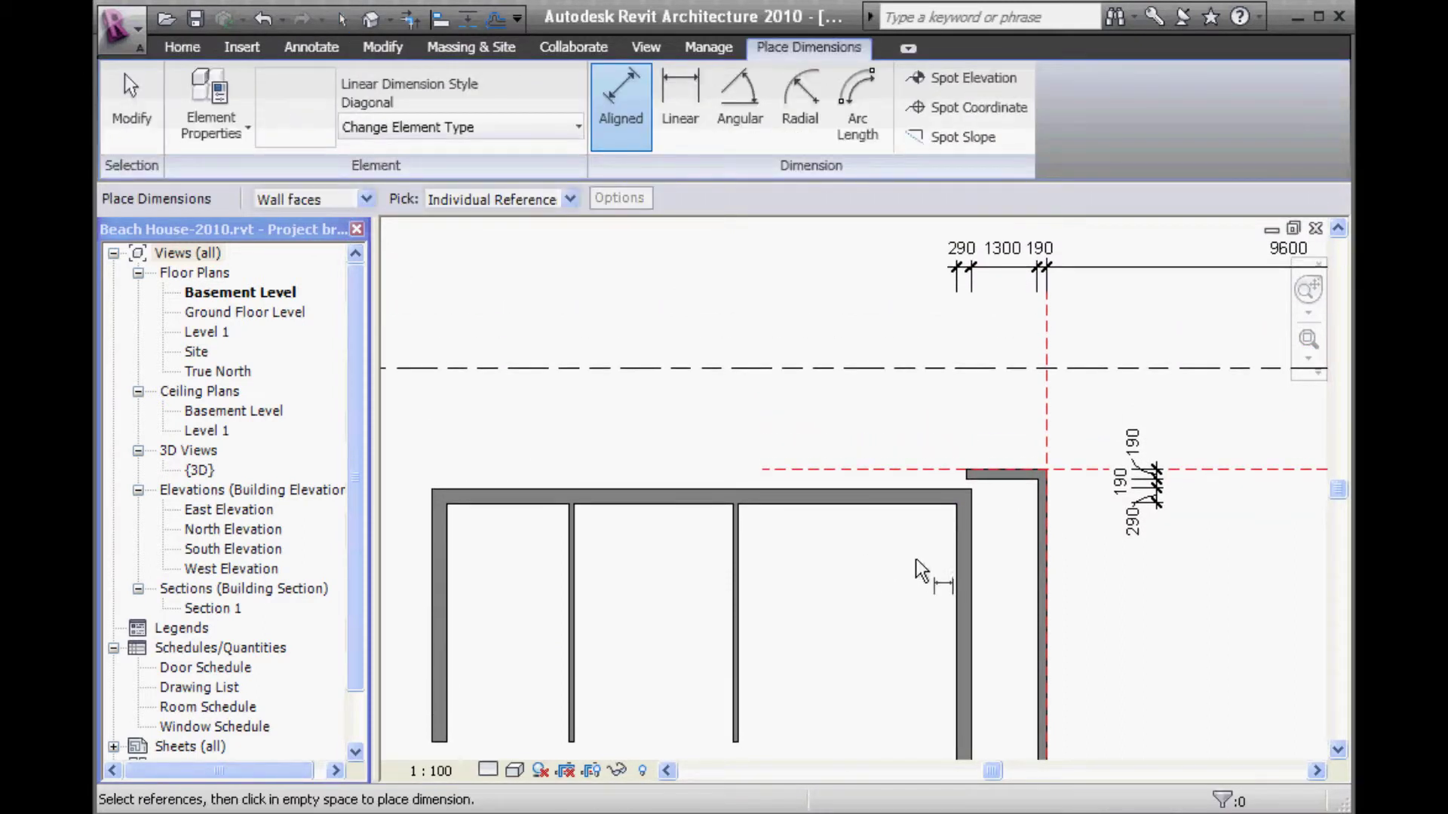
{"action": "left_click", "coordinate": [956, 550]}
{"action": "left_click", "coordinate": [747, 571]}
{"action": "scroll", "coordinate": [747, 566], "scroll_direction": "up", "scroll_amount": 2}
{"action": "left_click", "coordinate": [746, 550]}
{"action": "middle_click_drag", "start_coordinate": [746, 551], "coordinate": [910, 534]}
{"action": "left_click", "coordinate": [596, 536]}
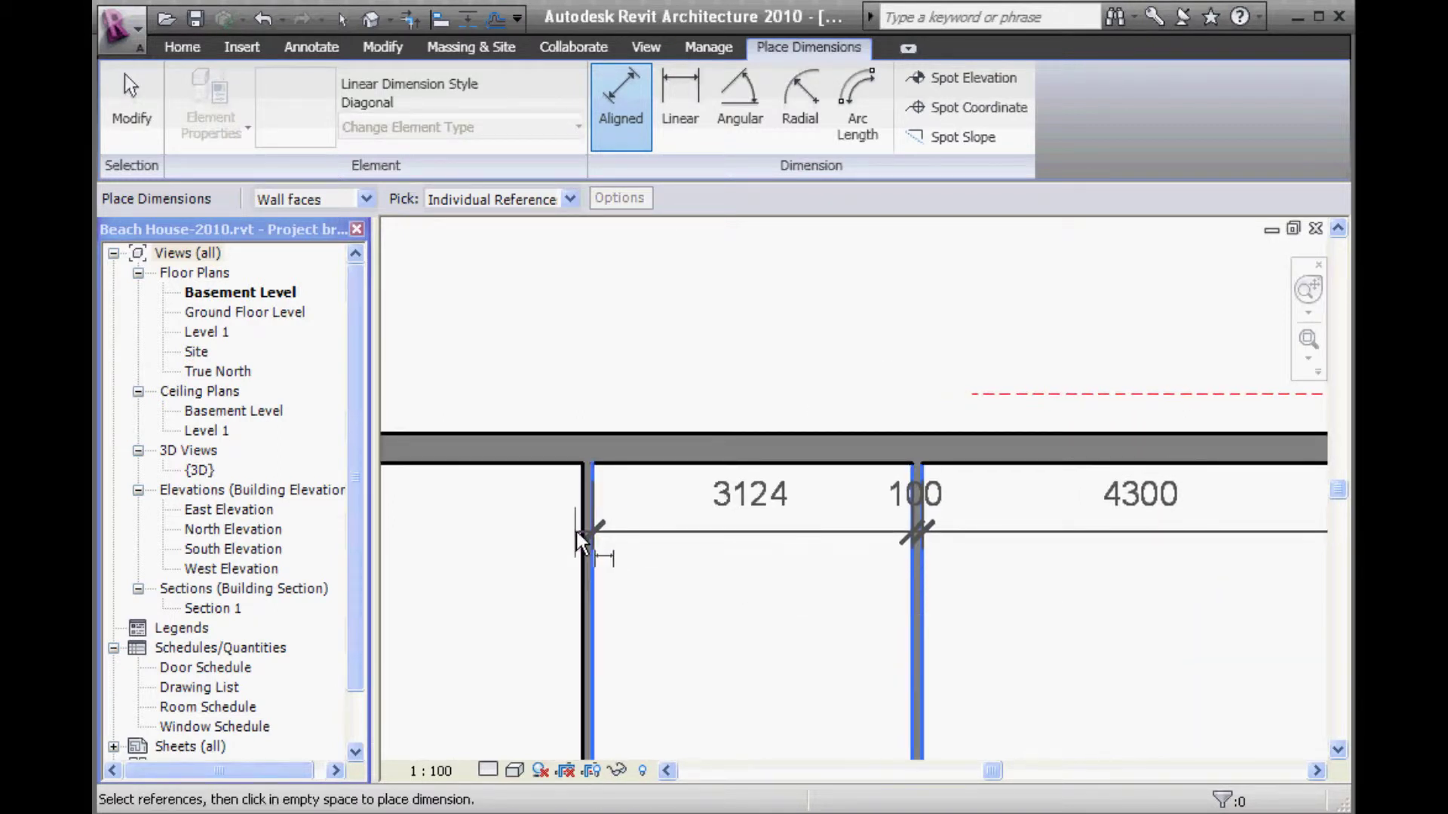
{"action": "left_click", "coordinate": [543, 532]}
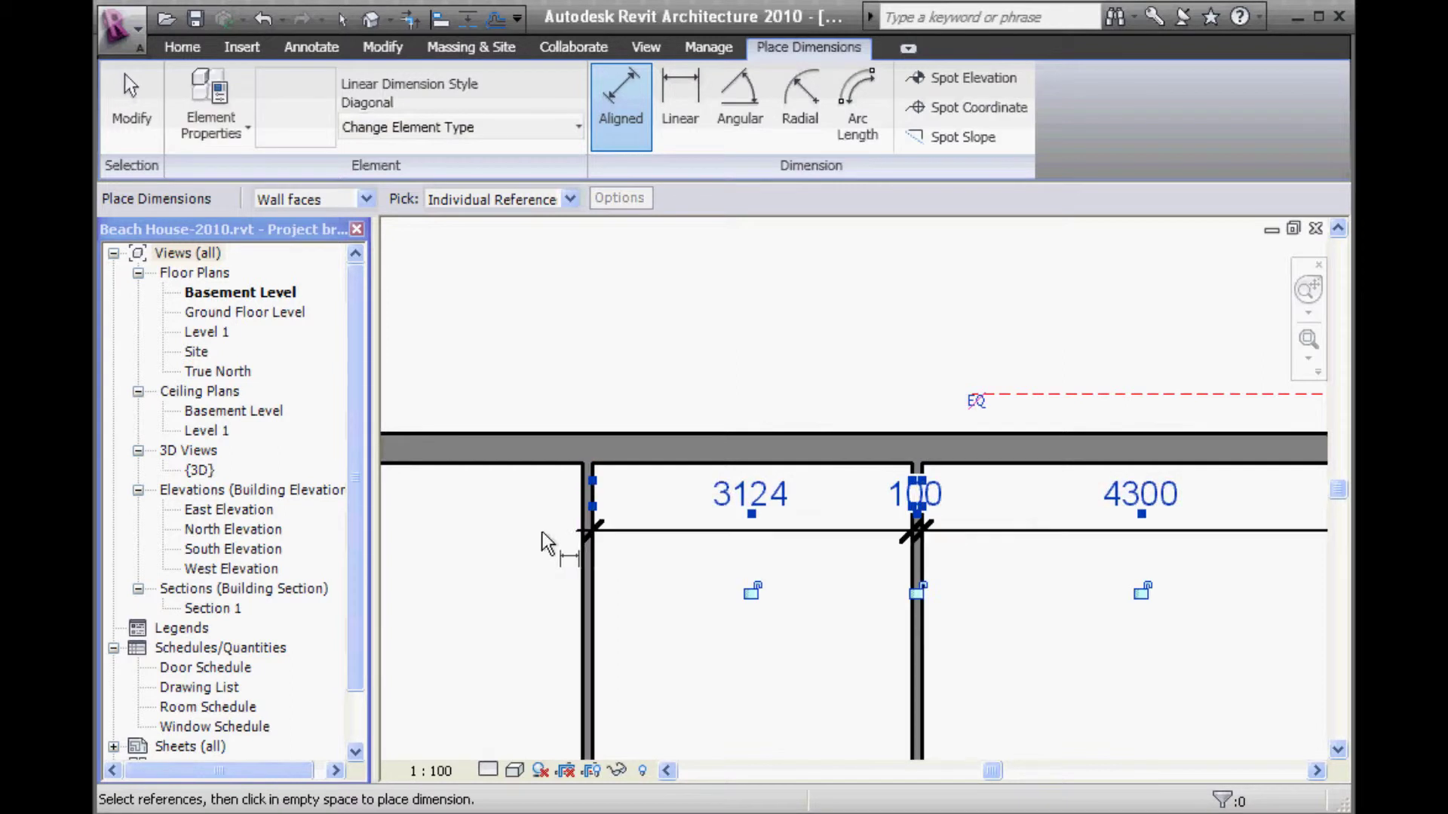
Dimension the left interior wall, the room beside it and the left 290 mm wall, aligned with the existing dimension string above the house
{"action": "left_click", "coordinate": [588, 559]}
{"action": "left_click", "coordinate": [588, 560]}
{"action": "middle_click_drag", "start_coordinate": [502, 550], "coordinate": [793, 569]}
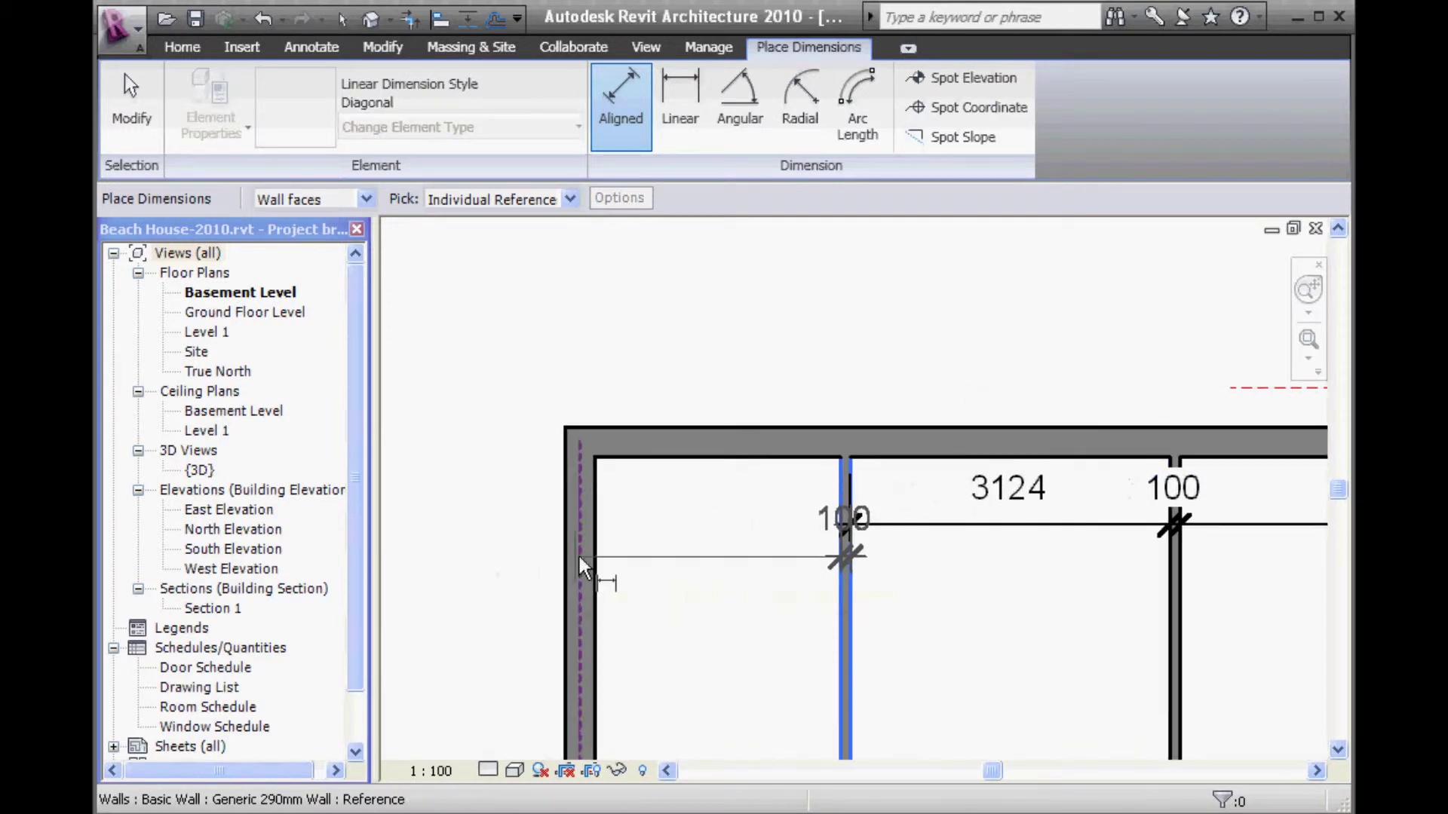
{"action": "left_click", "coordinate": [592, 553]}
{"action": "left_click", "coordinate": [566, 552]}
{"action": "scroll", "coordinate": [526, 422], "scroll_direction": "down", "scroll_amount": 2}
{"action": "middle_click_drag", "start_coordinate": [526, 423], "coordinate": [508, 528]}
{"action": "scroll", "coordinate": [508, 528], "scroll_direction": "down", "scroll_amount": 2}
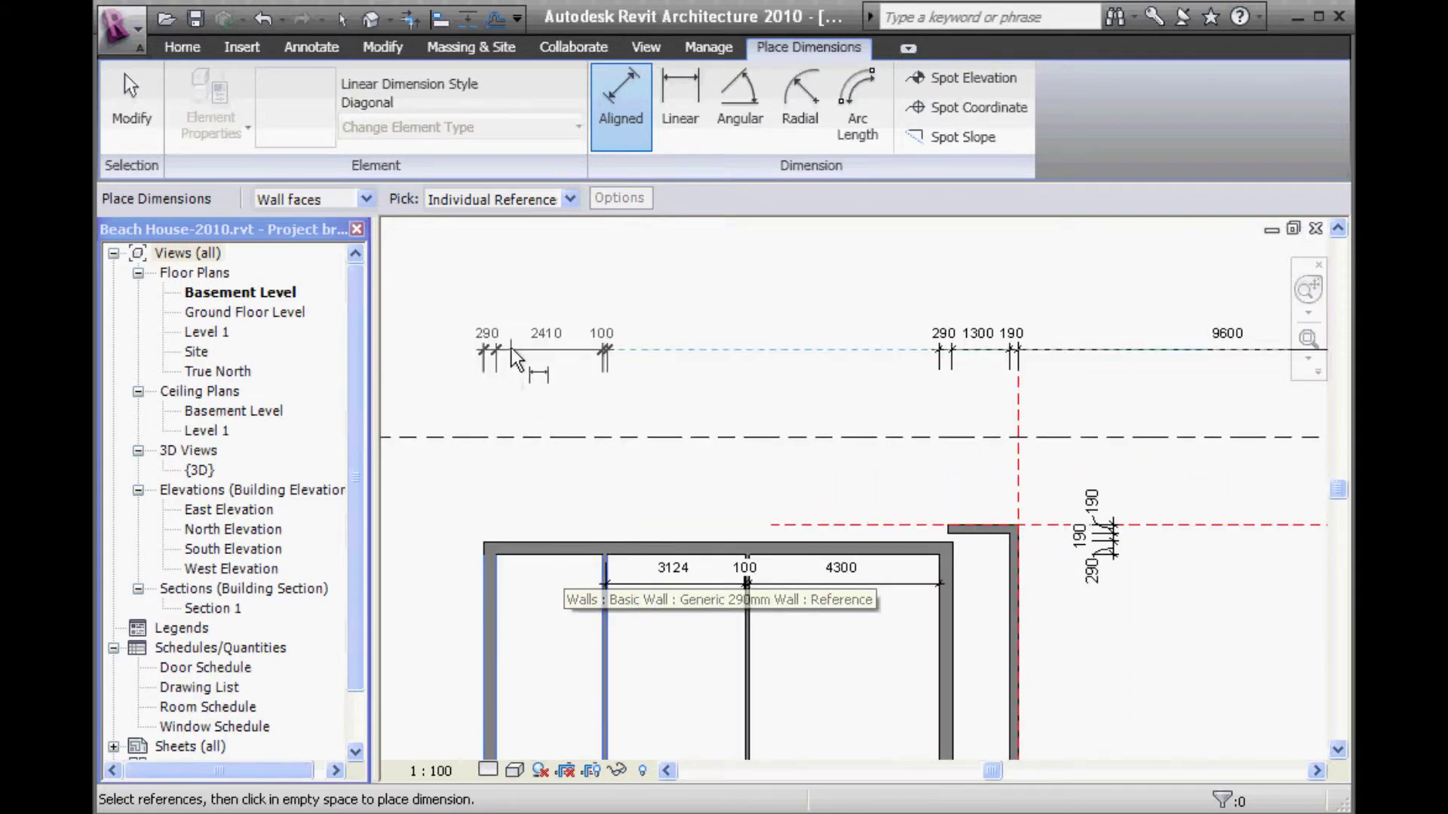
{"action": "left_click", "coordinate": [513, 353]}
{"action": "right_click", "coordinate": [588, 282]}
{"action": "left_click", "coordinate": [626, 288]}
Move the dimension string inside the rooms up into line with the strings above the house
{"action": "left_click", "coordinate": [638, 583]}
{"action": "left_click_drag", "start_coordinate": [638, 583], "coordinate": [643, 350]}
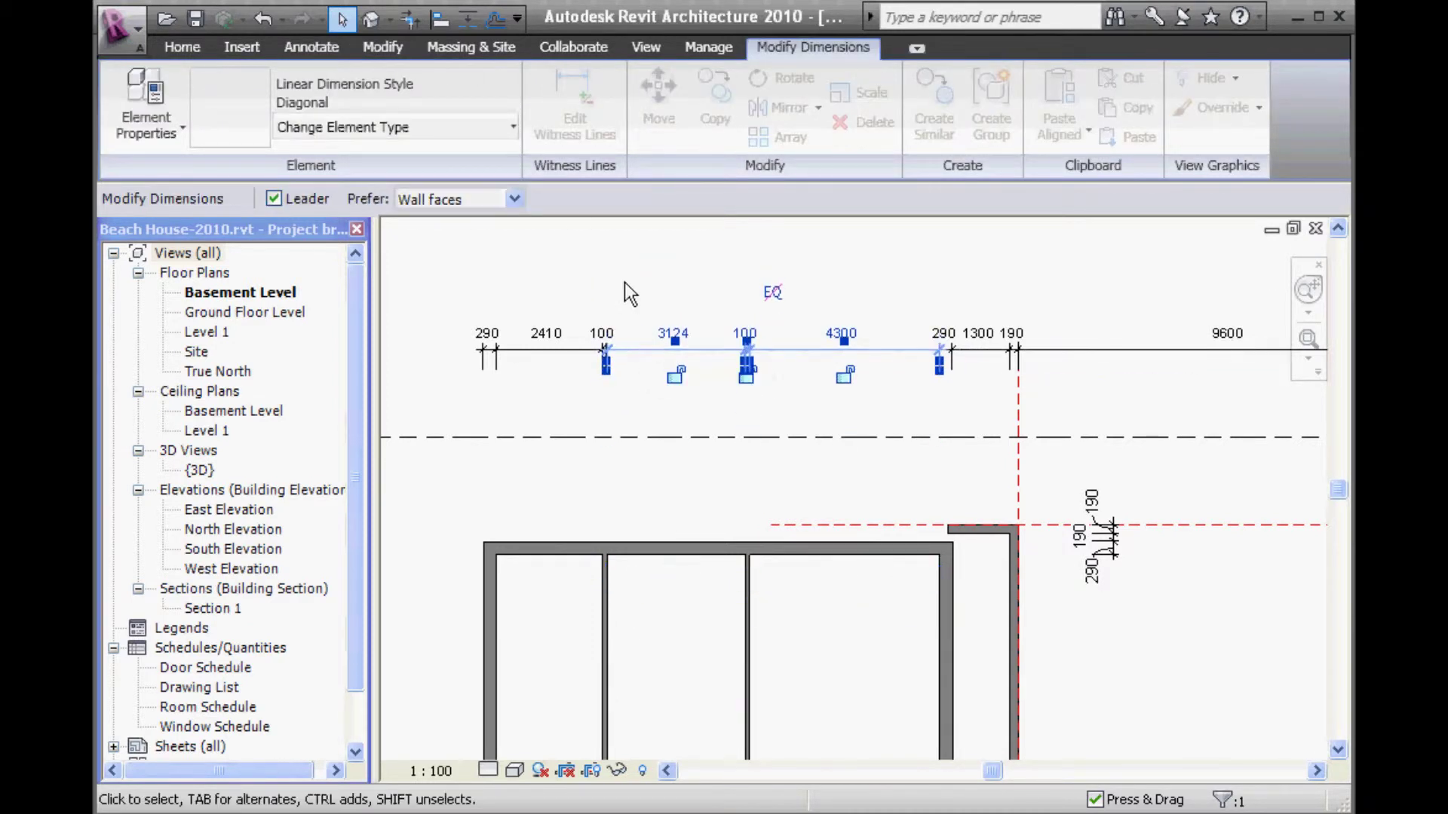
{"action": "left_click", "coordinate": [577, 428]}
{"action": "middle_click_drag", "start_coordinate": [577, 427], "coordinate": [507, 336]}
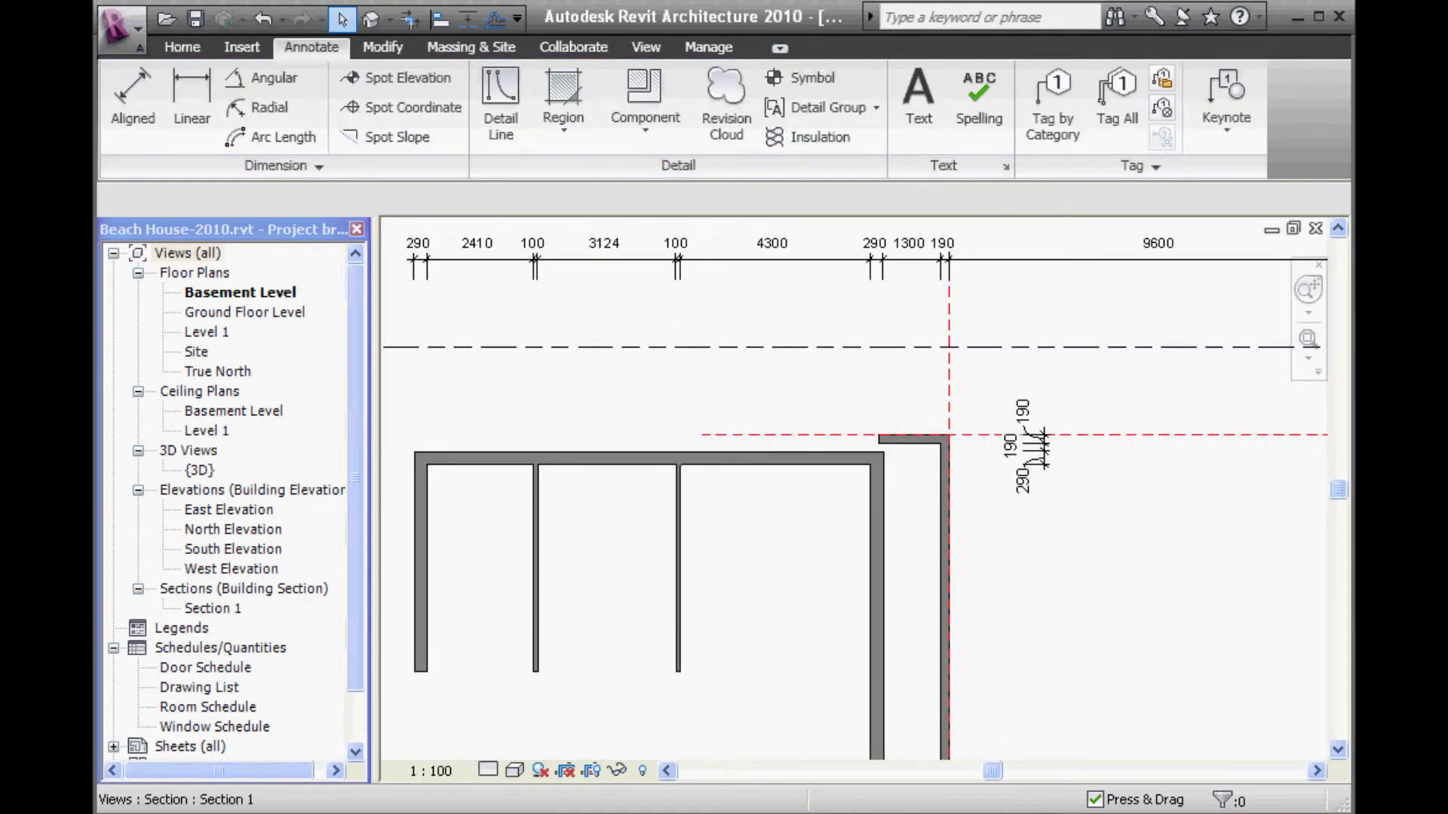
Set the clear distance between the right interior wall and the right 290 mm exterior wall to 3740, moving the interior wall
{"action": "key", "text": "alt+Tab"}
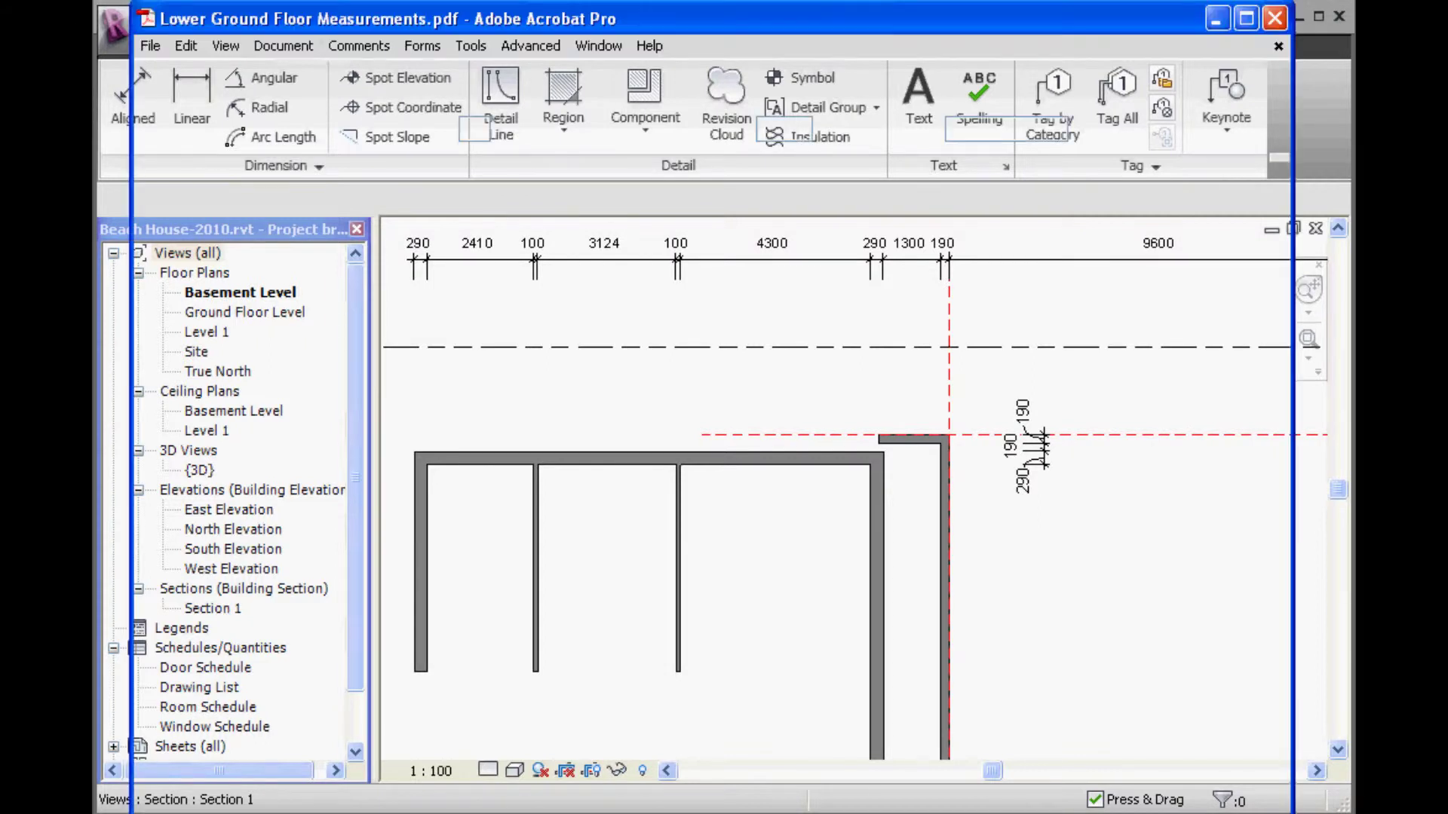
{"action": "key", "text": "alt+Tab"}
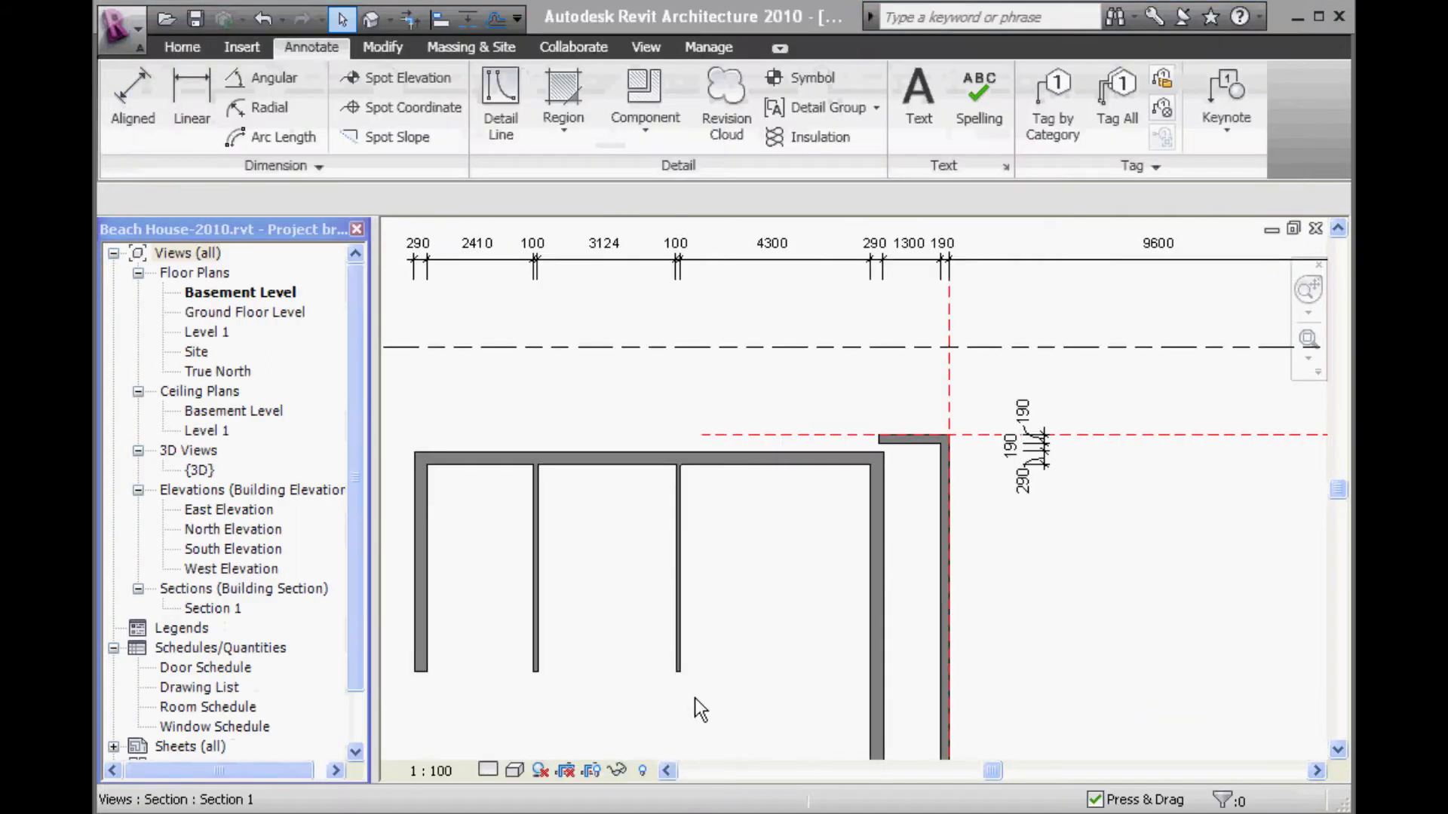
{"action": "left_click", "coordinate": [678, 600]}
{"action": "left_click", "coordinate": [771, 242]}
{"action": "type", "text": "3"}
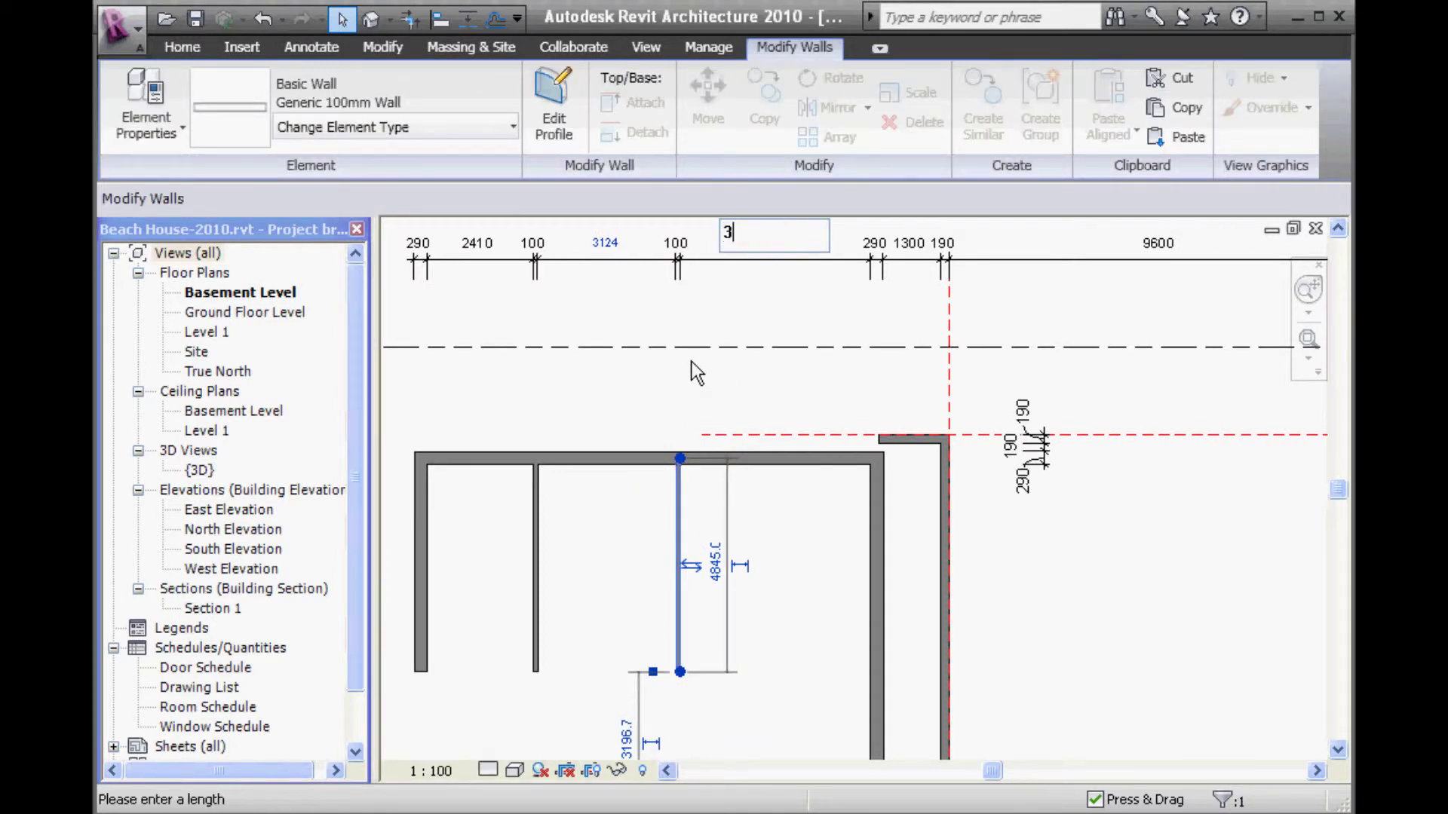
{"action": "type", "text": "740"}
{"action": "key", "text": "Return"}
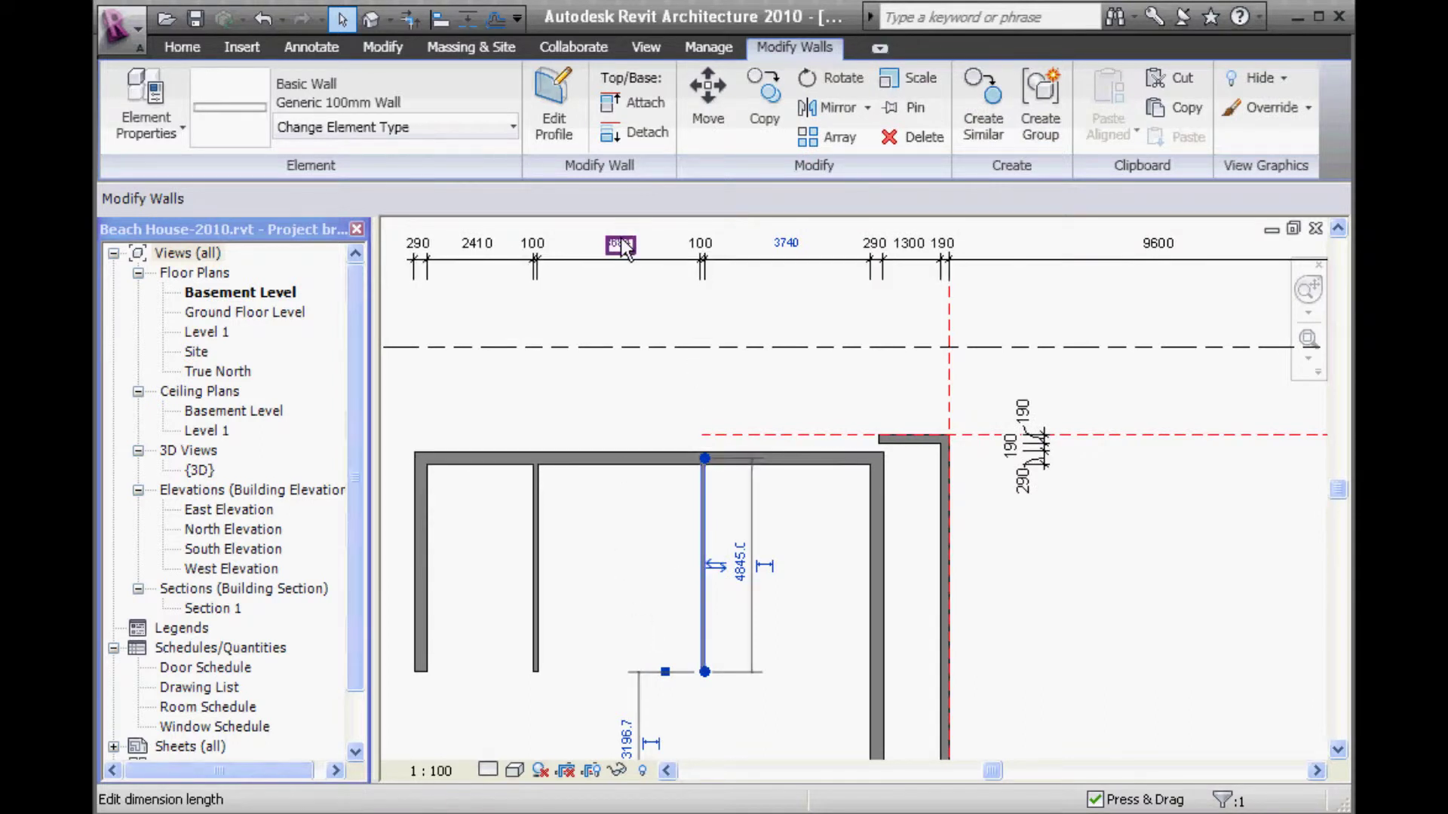
{"action": "left_click", "coordinate": [576, 559]}
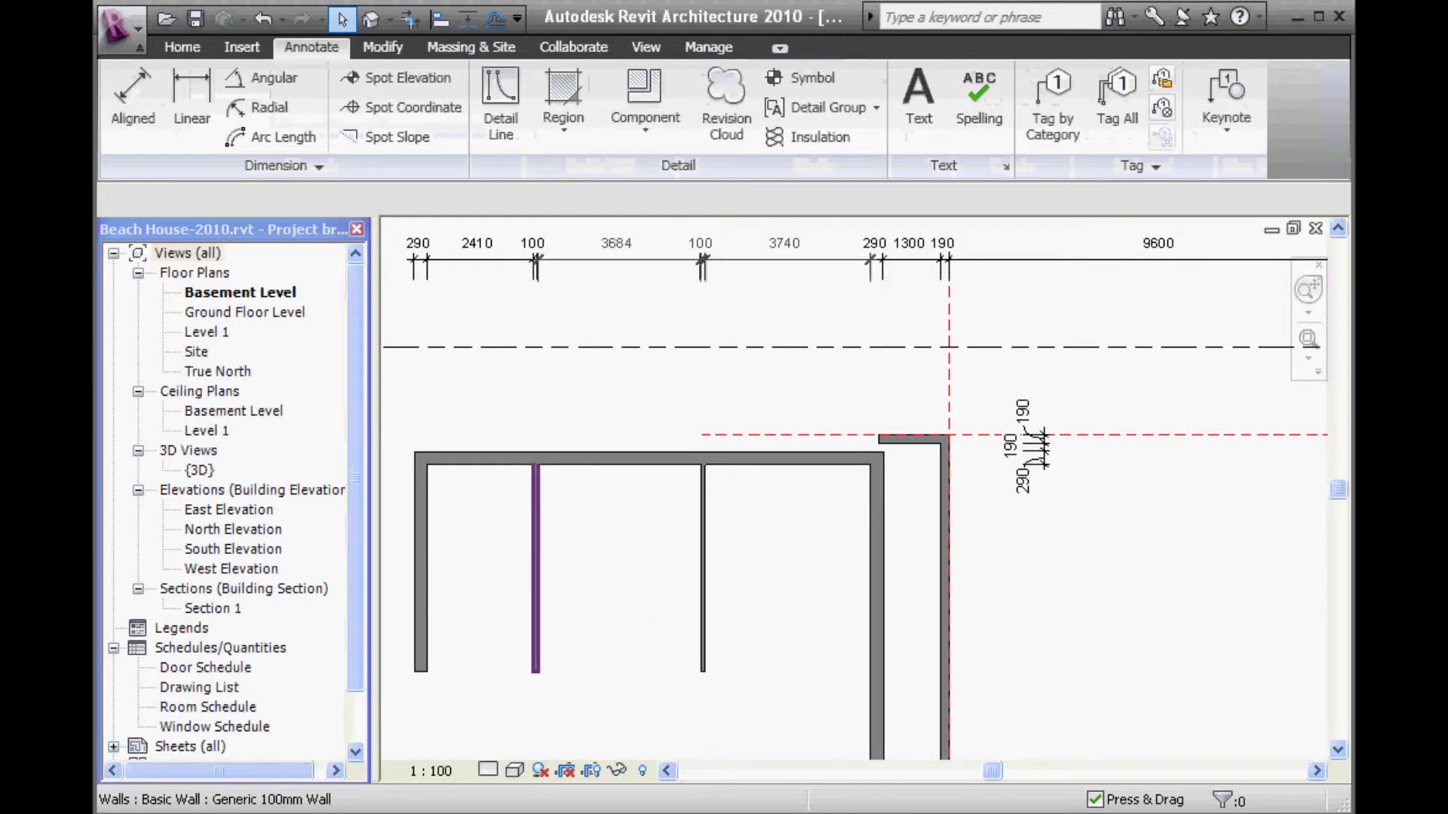
Set the clear distance between the two interior walls to 2590 by moving the left interior wall
{"action": "key", "text": "alt+Tab"}
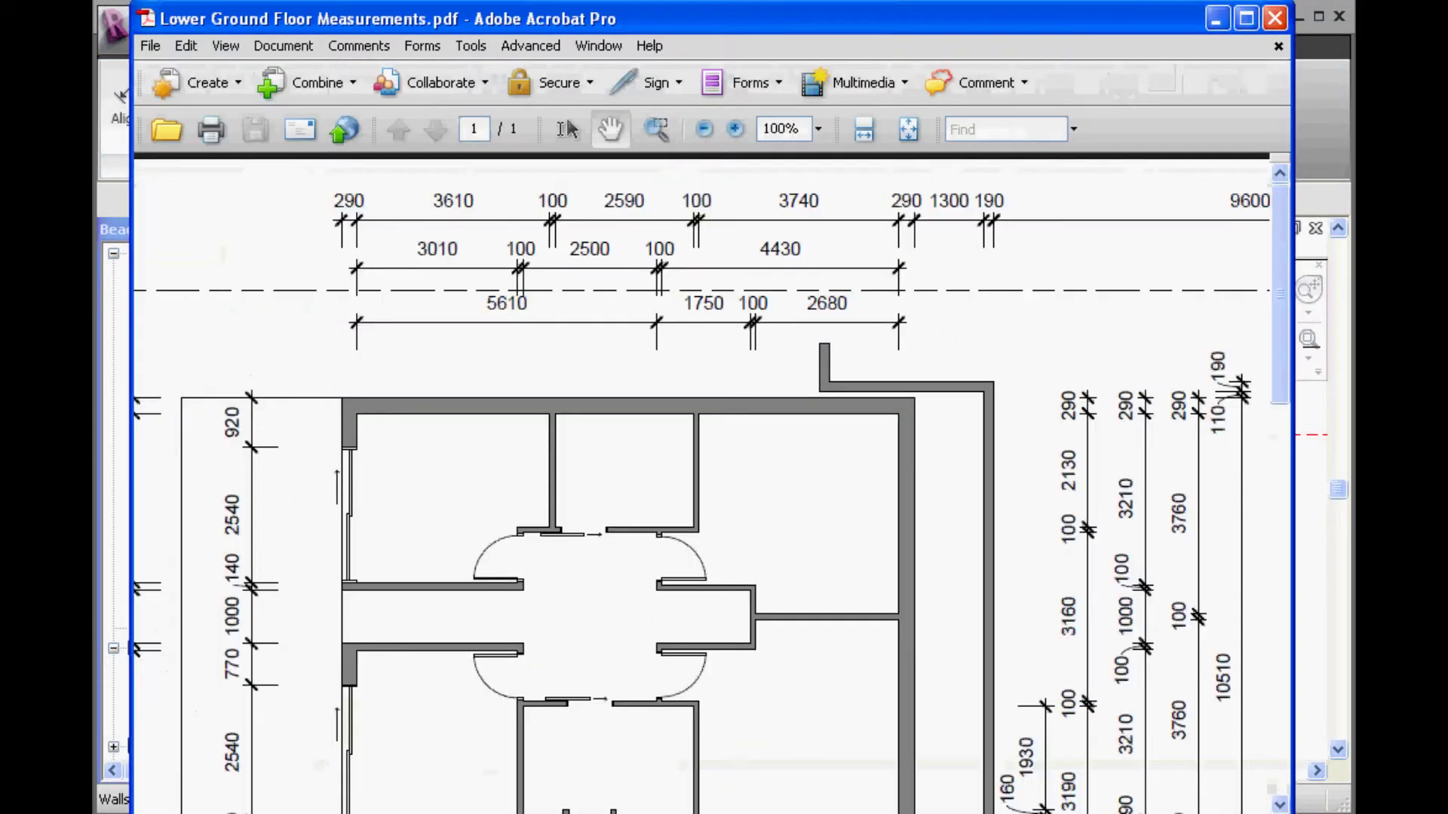
{"action": "key", "text": "alt+Tab"}
{"action": "left_click", "coordinate": [535, 542]}
{"action": "left_click", "coordinate": [617, 245]}
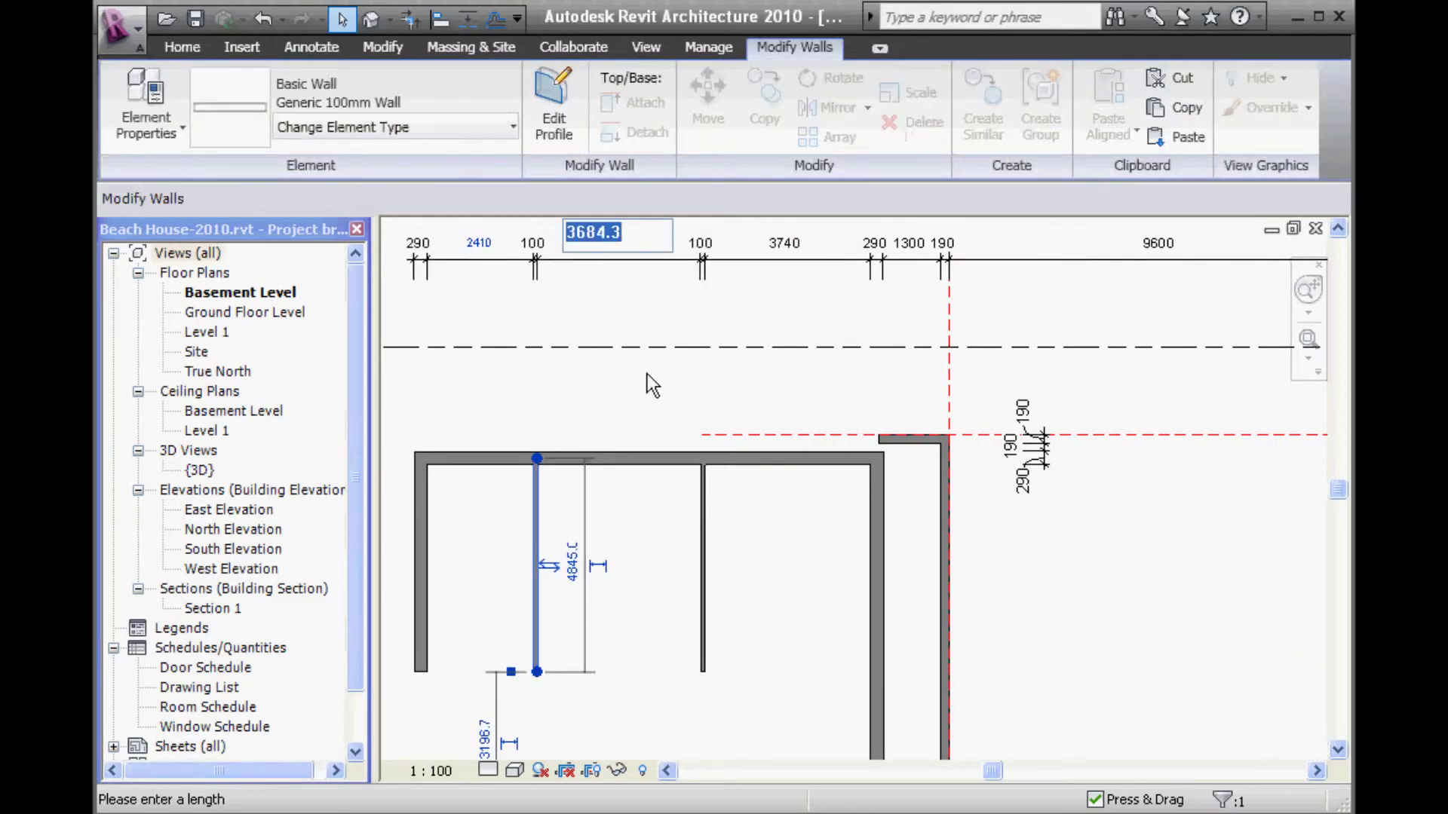
{"action": "type", "text": "2590"}
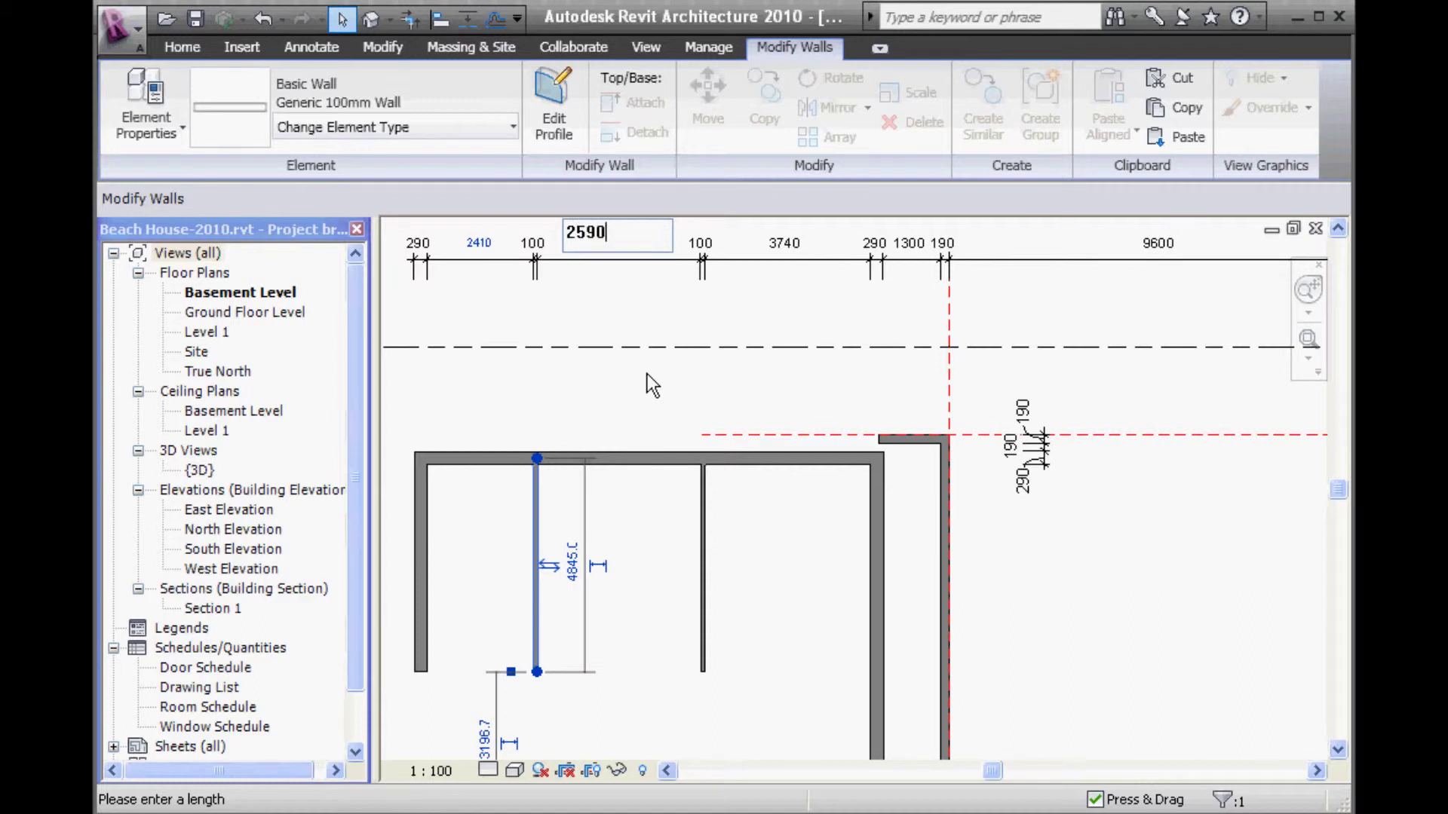
{"action": "key", "text": "Return"}
Set the clear distance between the left 290 mm exterior wall and the left interior wall to 3610, moving the exterior wall
{"action": "key", "text": "alt+Tab"}
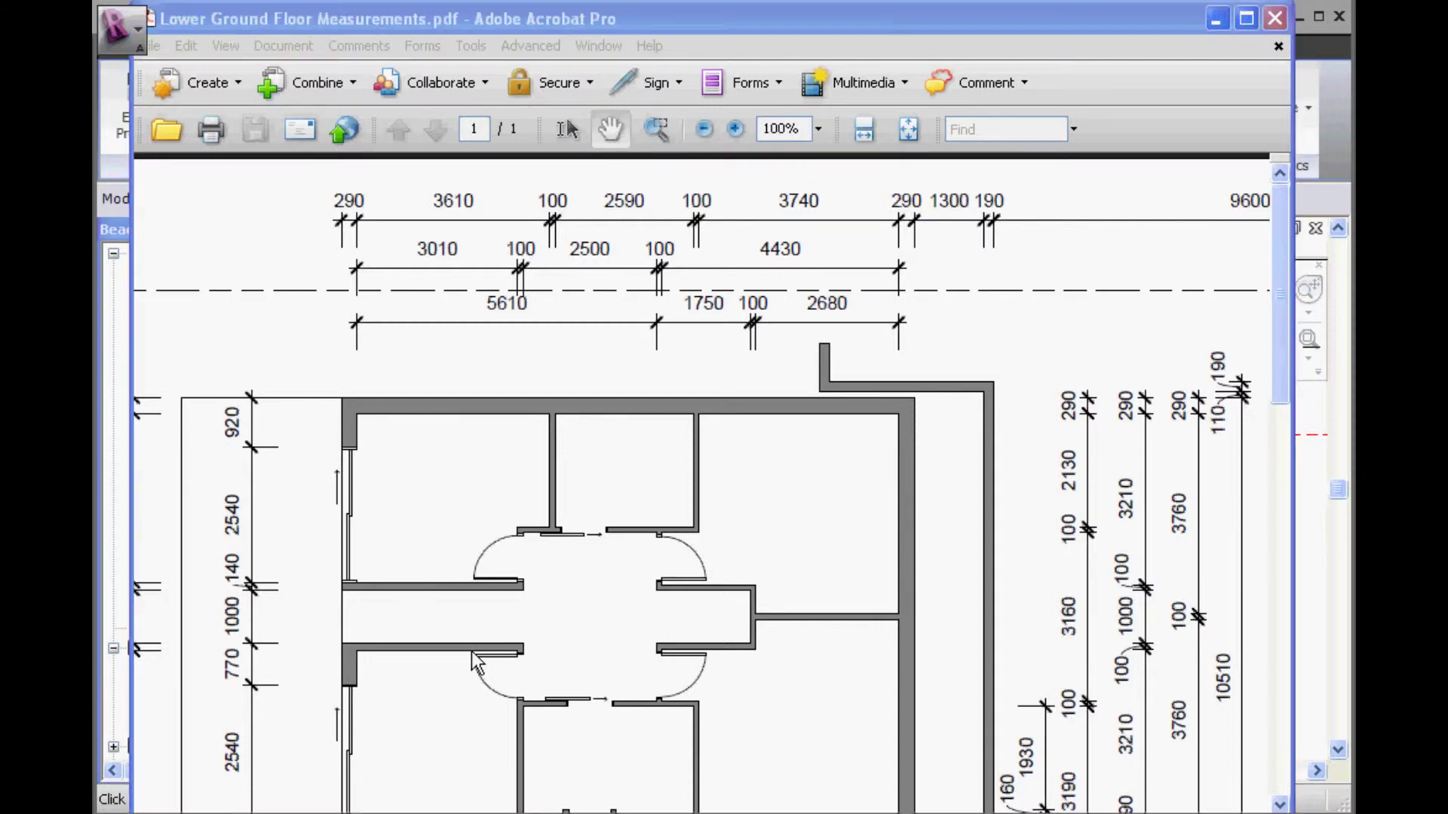
{"action": "key", "text": "alt+Tab"}
{"action": "left_click", "coordinate": [463, 591]}
{"action": "left_click", "coordinate": [424, 572]}
{"action": "left_click", "coordinate": [499, 243]}
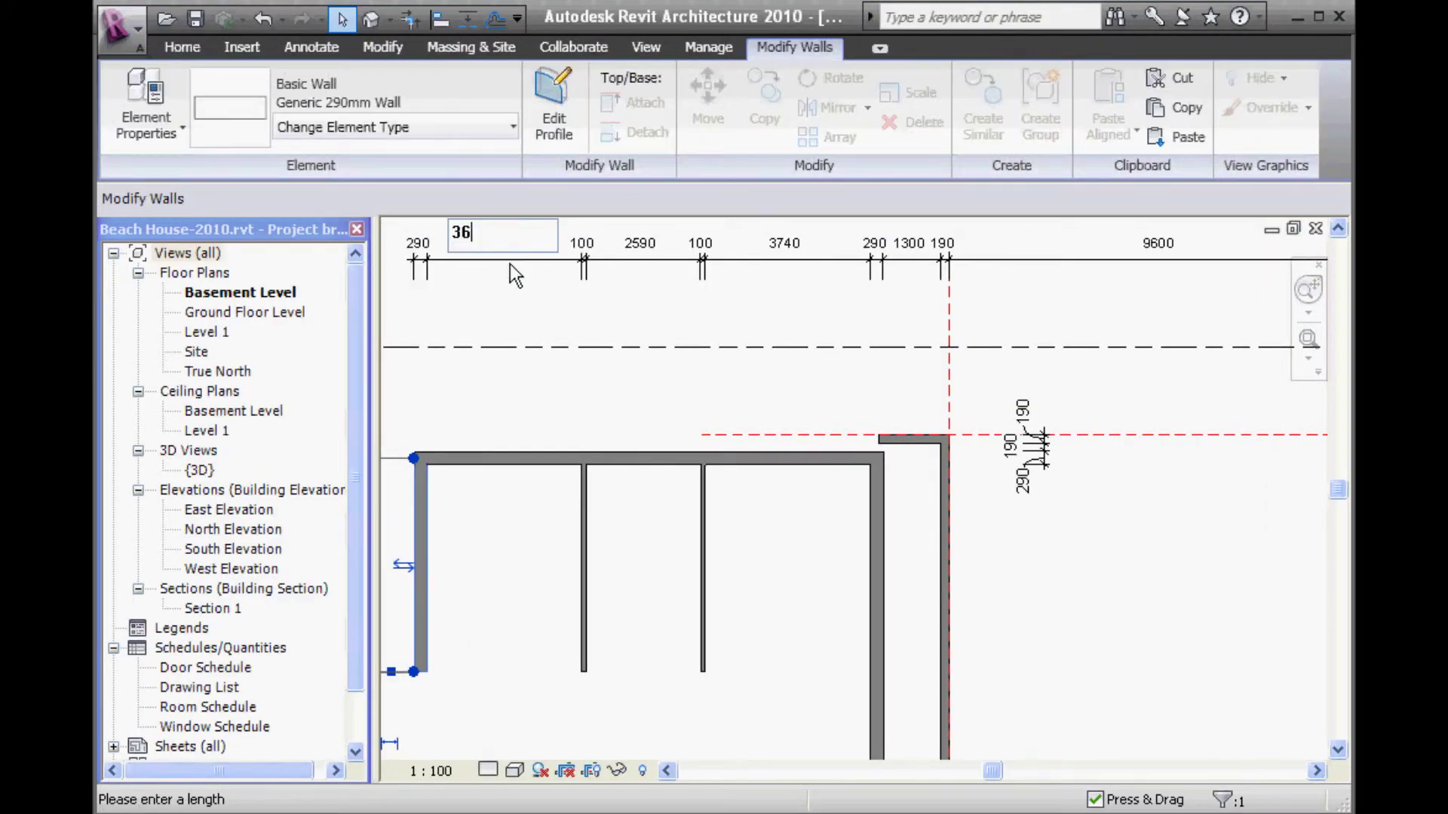
{"action": "key", "text": "Return"}
{"action": "left_click", "coordinate": [540, 376]}
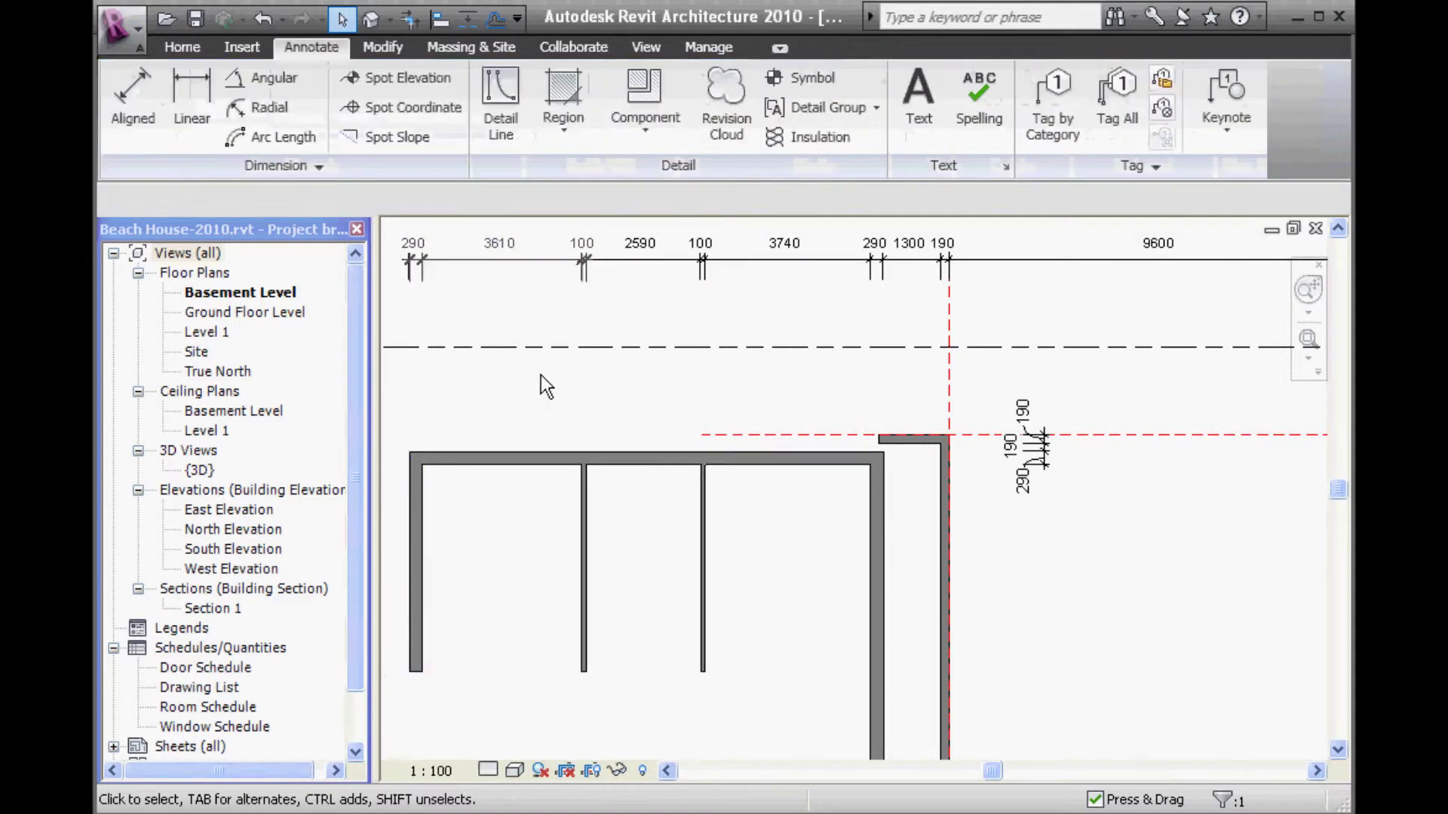
Examine the horizontal interior walls and the vertical dimension strings beside the house in the PDF plan
{"action": "scroll", "coordinate": [549, 434], "scroll_direction": "down", "scroll_amount": 2}
{"action": "middle_click_drag", "start_coordinate": [551, 436], "coordinate": [590, 388]}
{"action": "scroll", "coordinate": [572, 483], "scroll_direction": "up", "scroll_amount": 3}
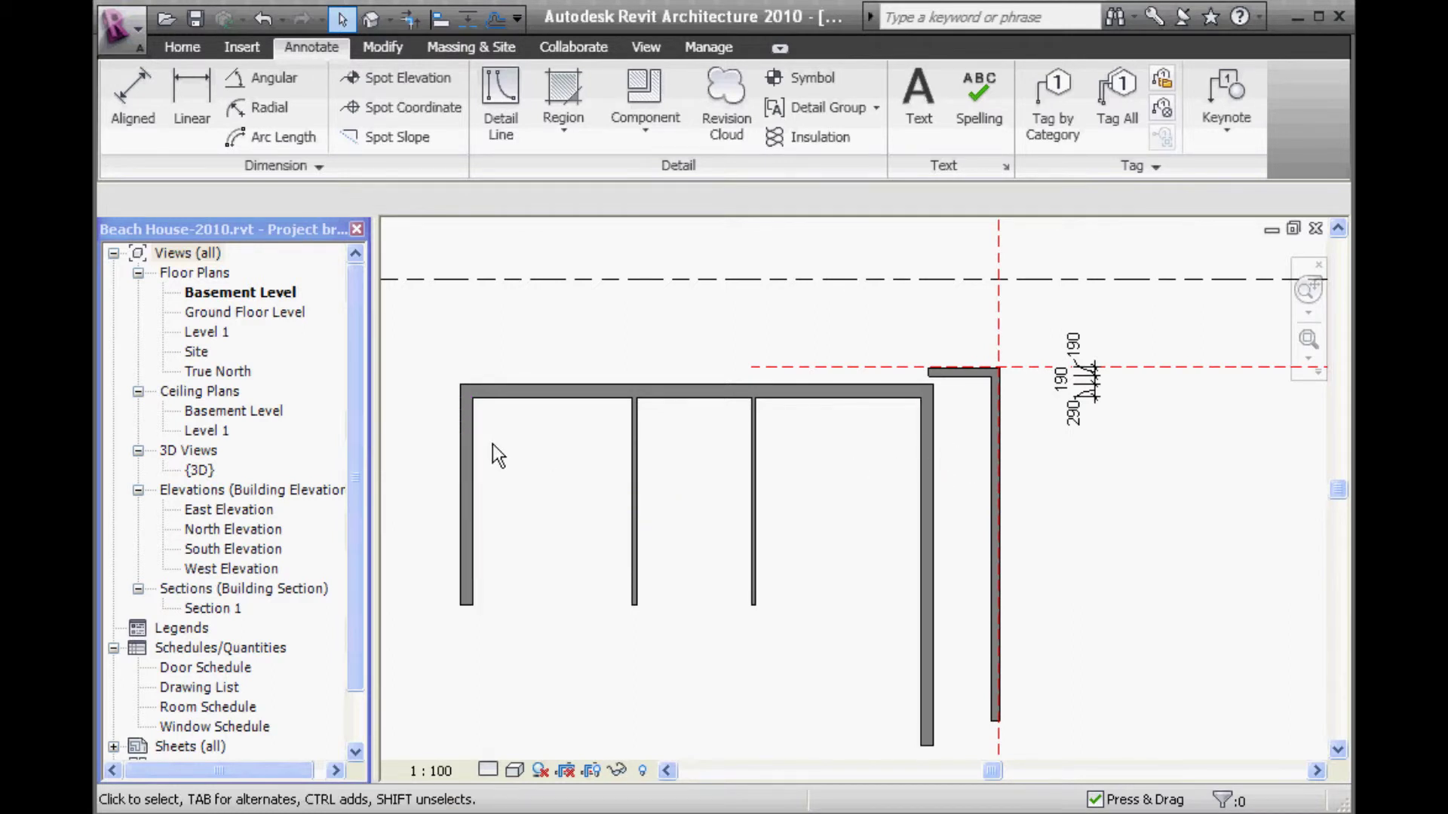
{"action": "key", "text": "alt+Tab"}
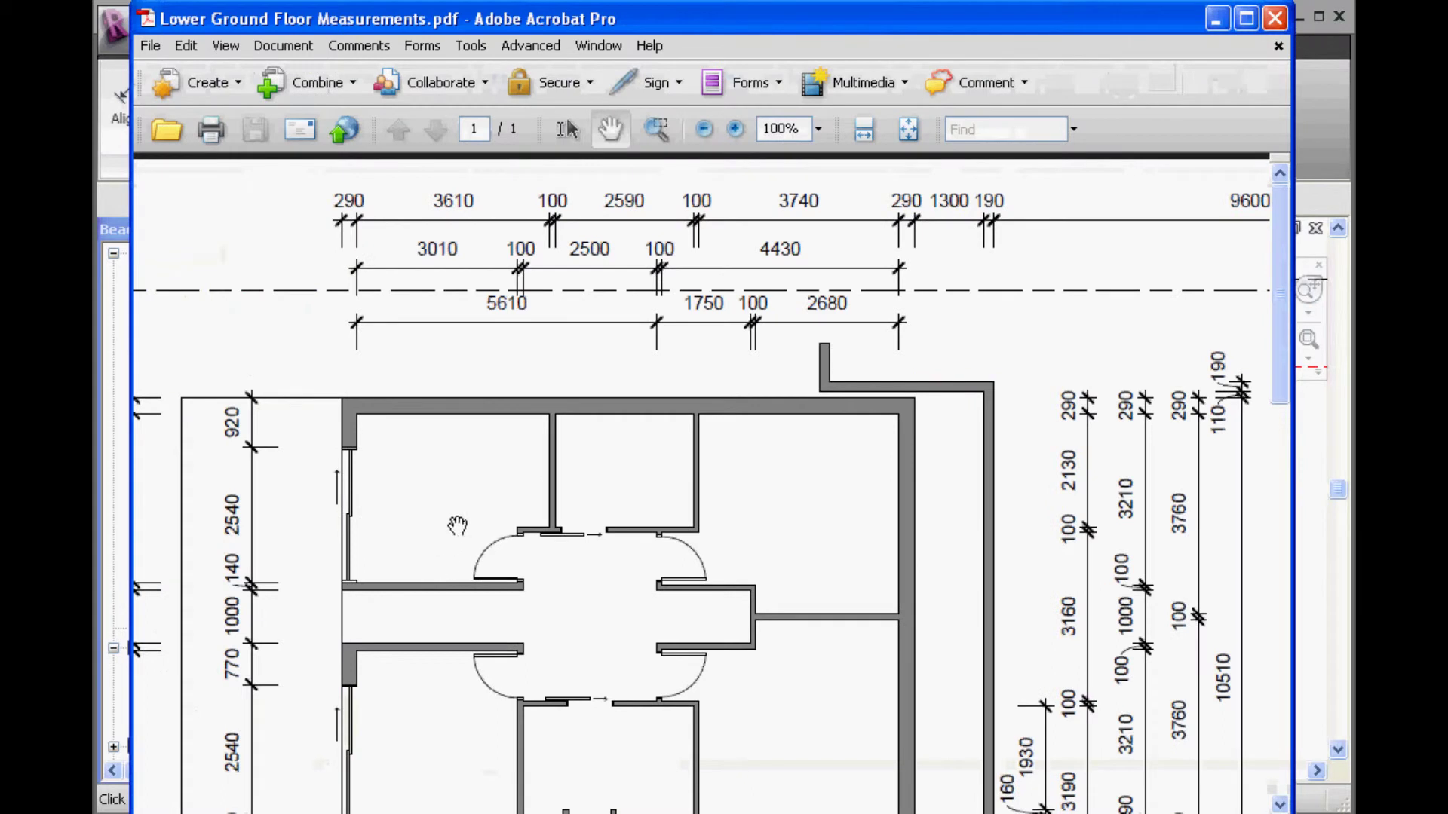
{"action": "left_click_drag", "start_coordinate": [435, 655], "coordinate": [414, 566]}
{"action": "left_click_drag", "start_coordinate": [747, 589], "coordinate": [583, 564]}
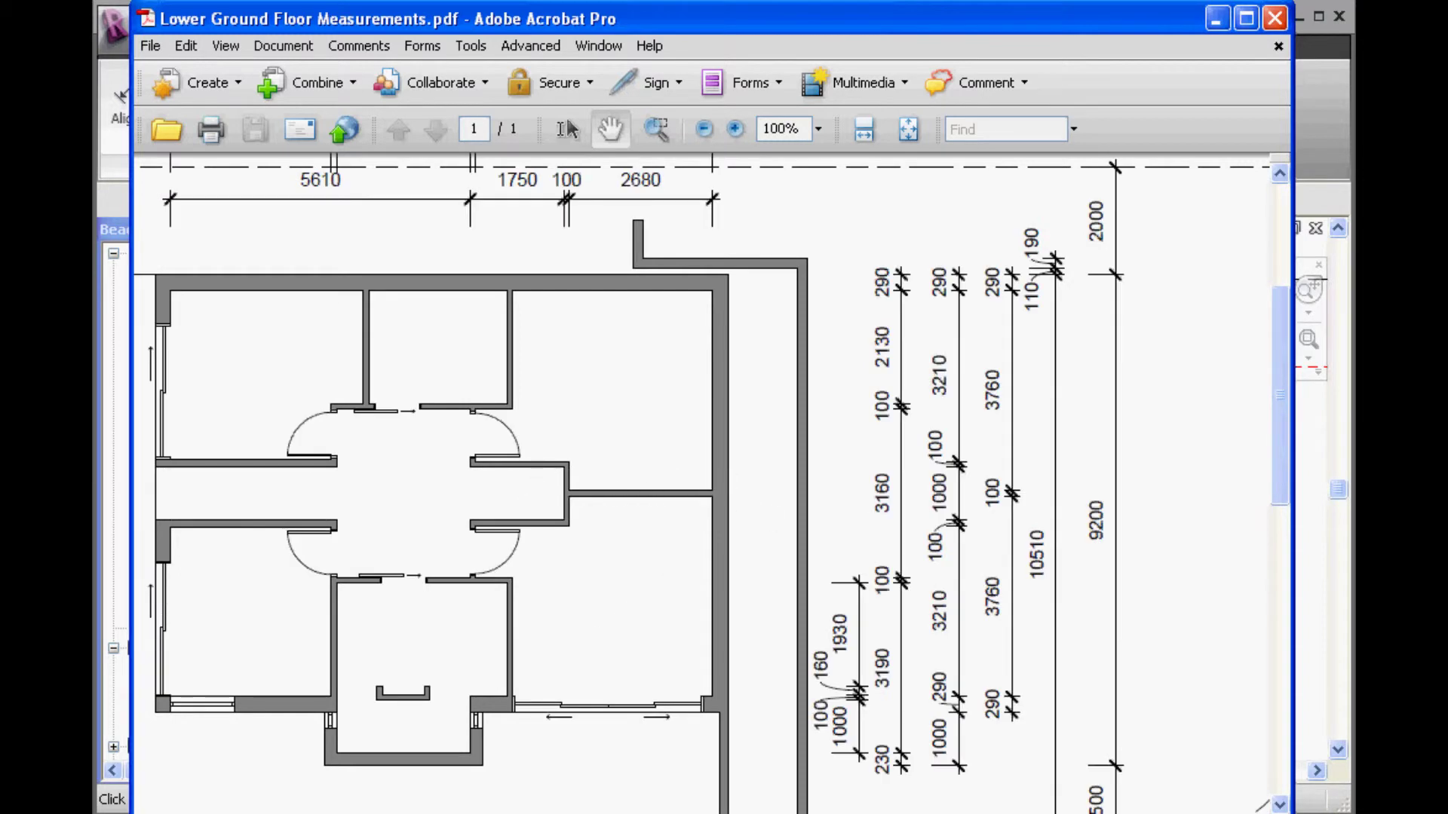
In Revit, draw chained Generic 100mm walls from the right exterior wall: about 2600 left, about 600 up, then left past the right interior wall
{"action": "left_click", "coordinate": [591, 811]}
{"action": "middle_click_drag", "start_coordinate": [807, 572], "coordinate": [753, 524]}
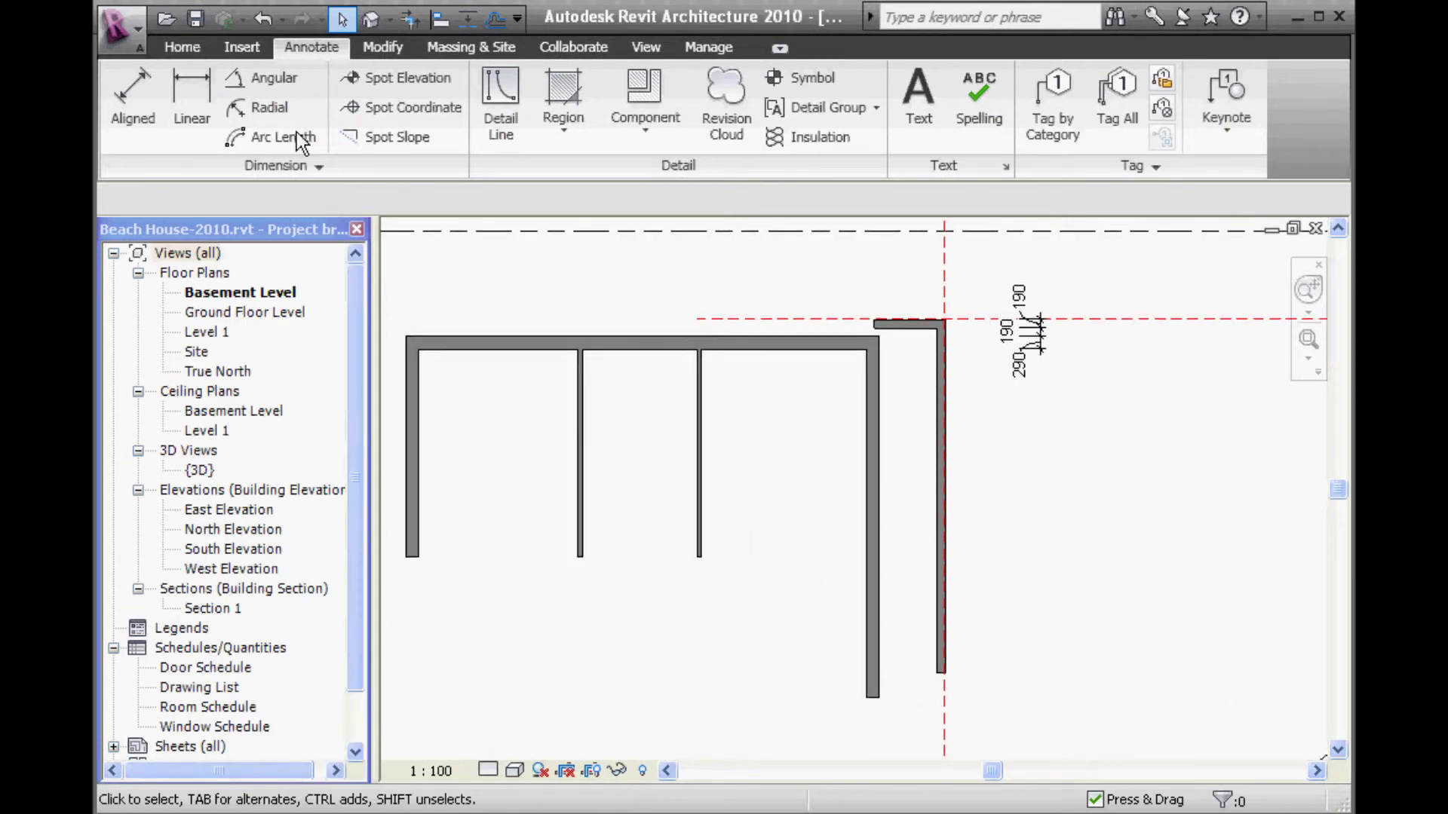
{"action": "left_click", "coordinate": [171, 48]}
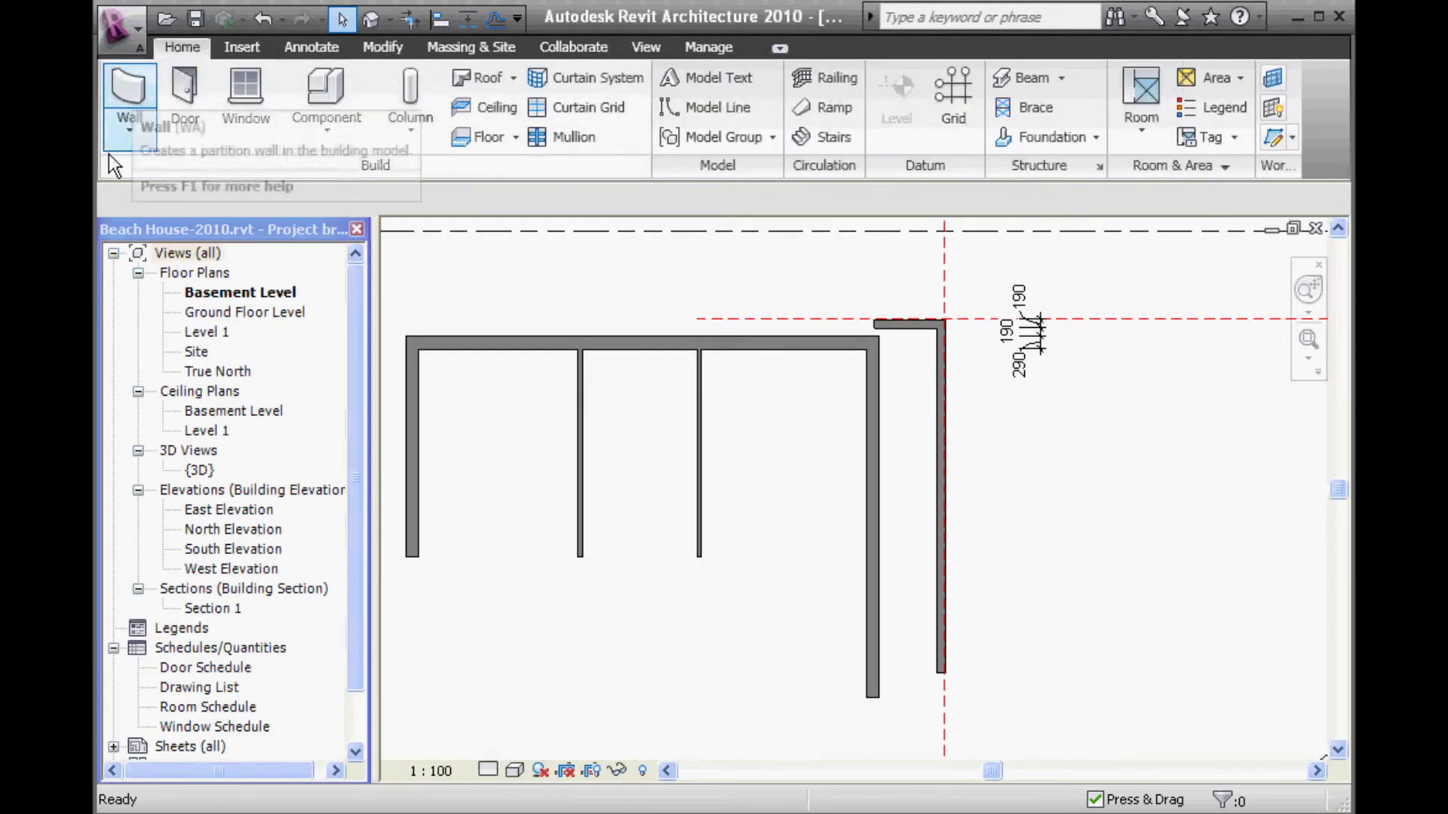
{"action": "left_click", "coordinate": [126, 129]}
{"action": "left_click", "coordinate": [136, 172]}
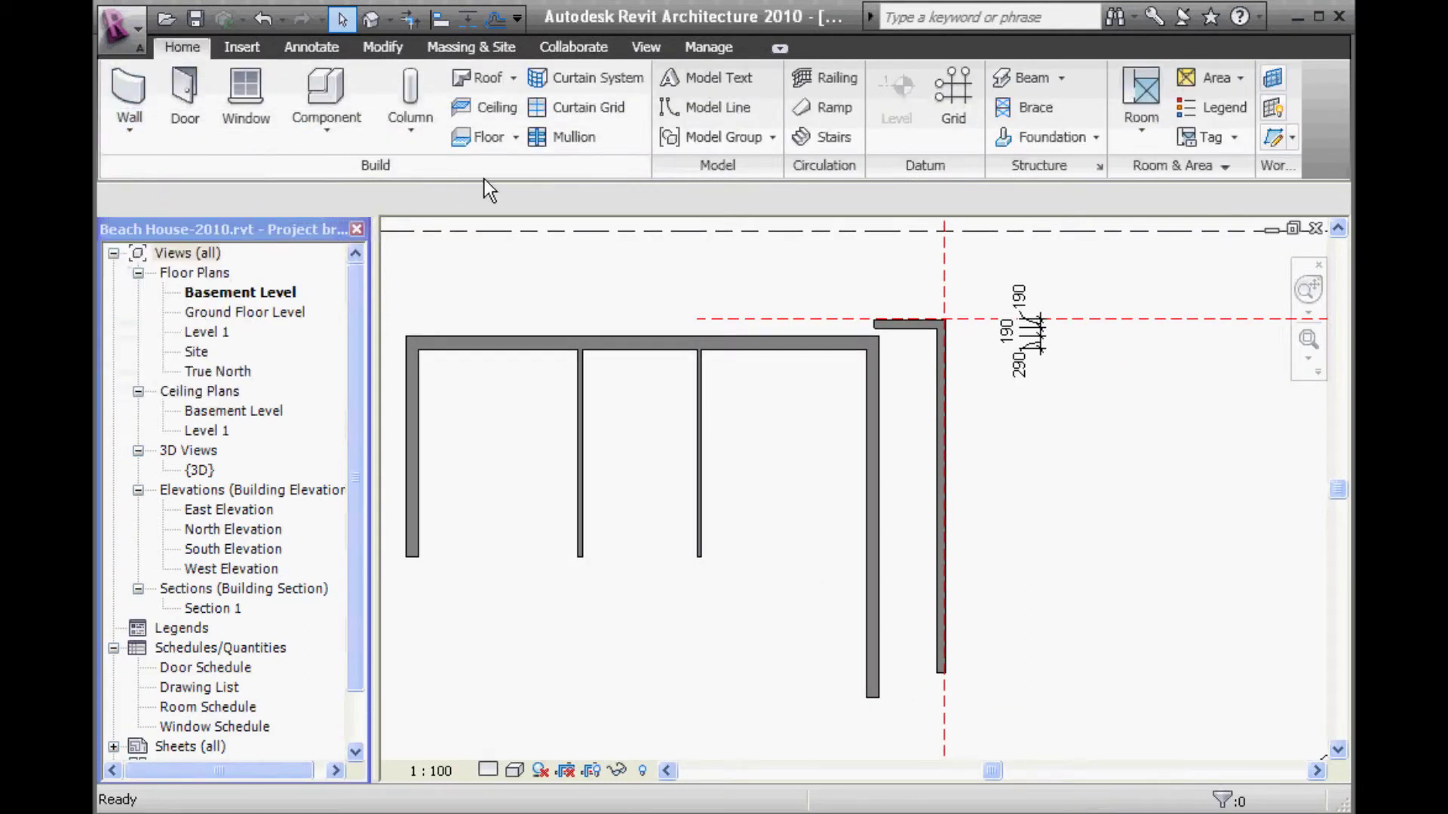
{"action": "left_click", "coordinate": [456, 127]}
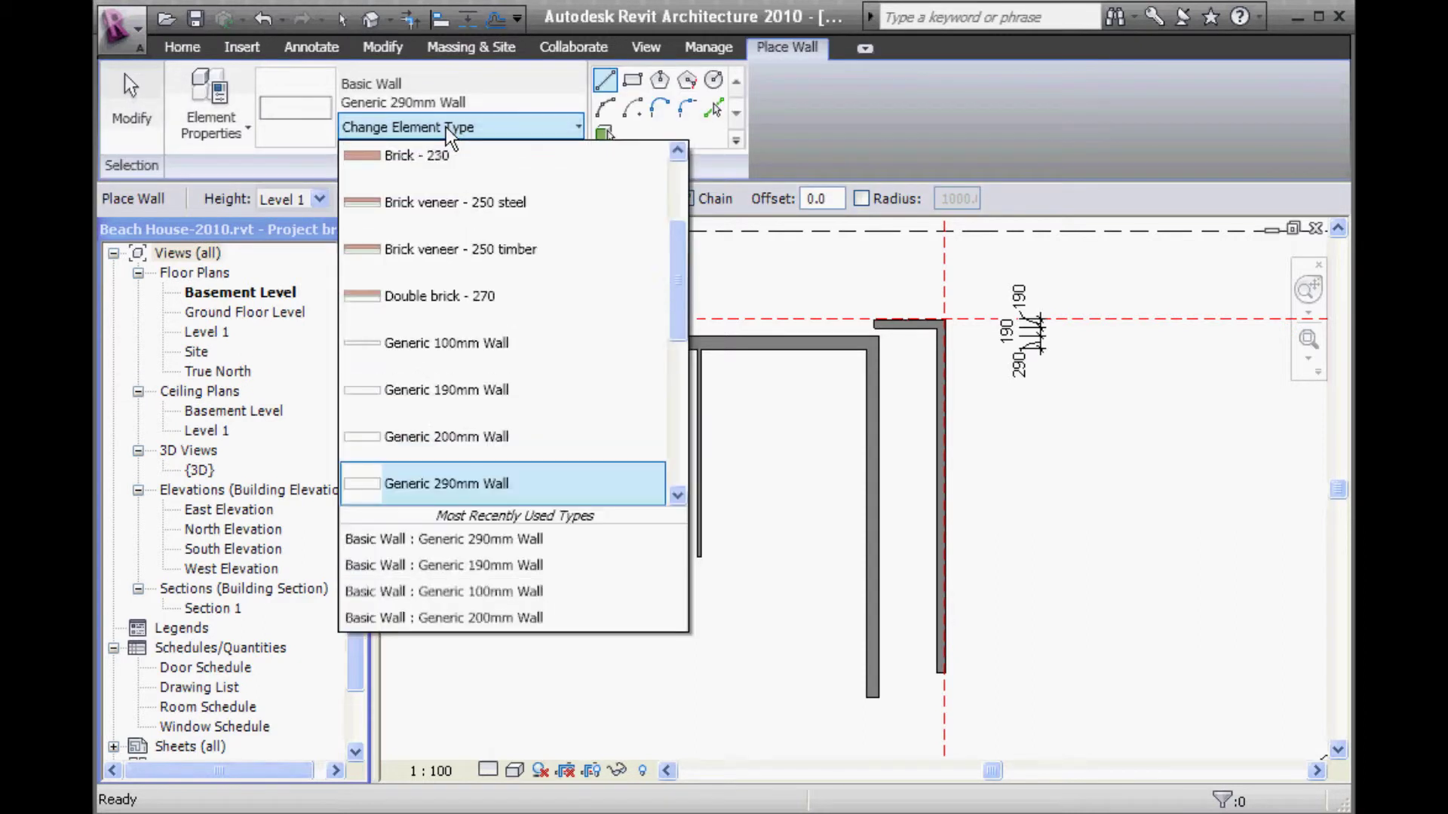
{"action": "left_click", "coordinate": [430, 350]}
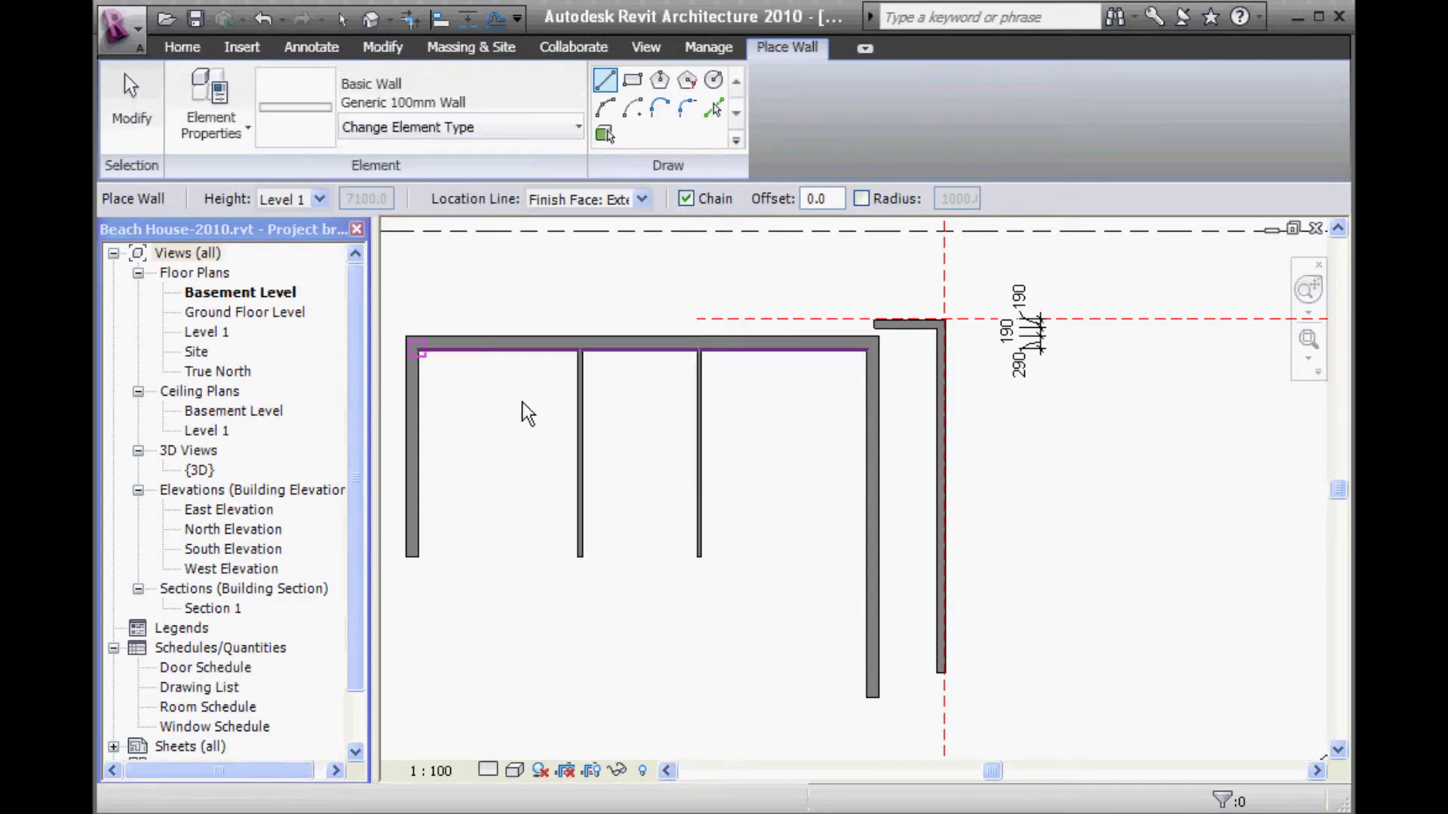
{"action": "left_click", "coordinate": [858, 574]}
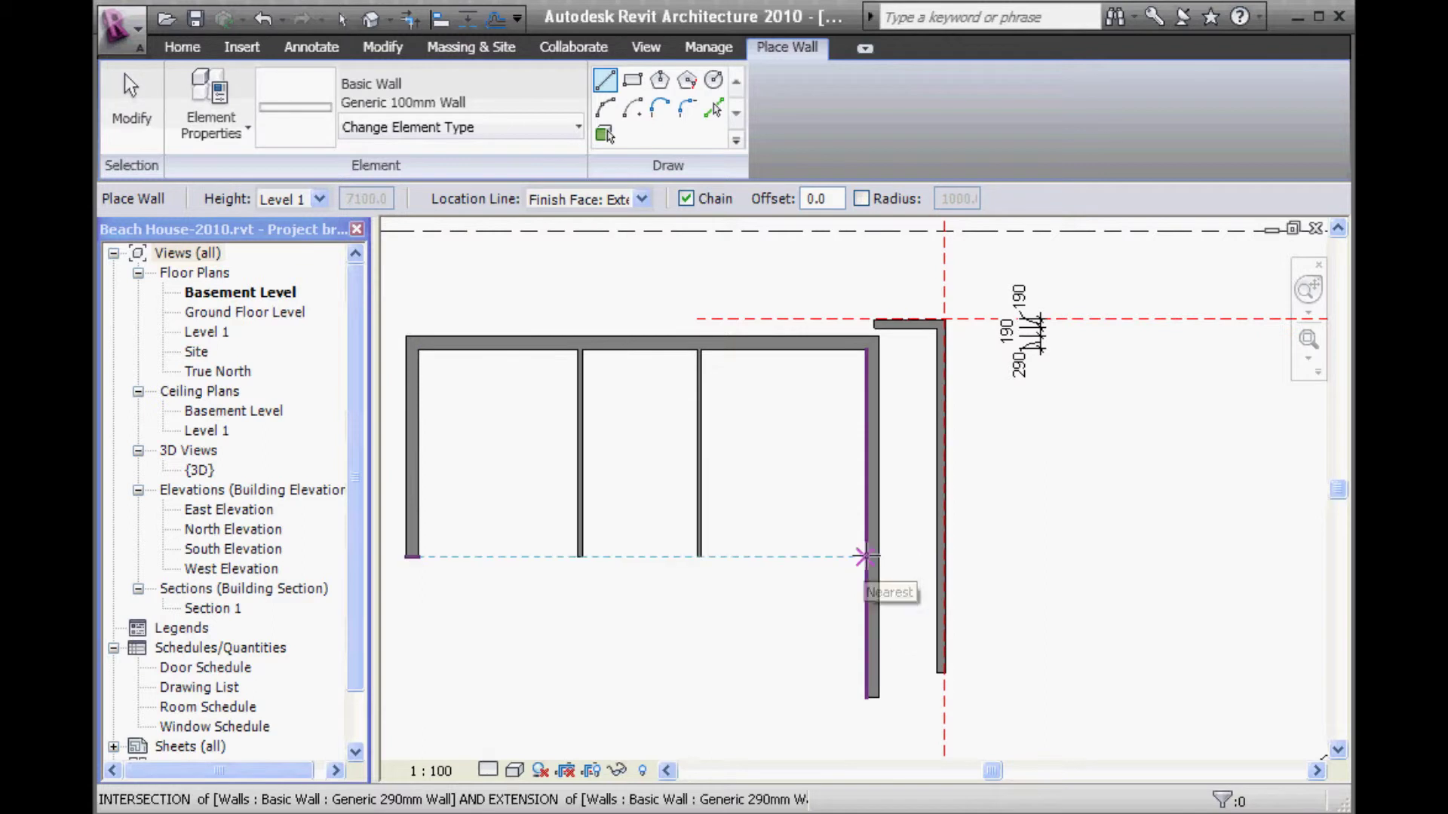
{"action": "scroll", "coordinate": [753, 556], "scroll_direction": "up", "scroll_amount": 2}
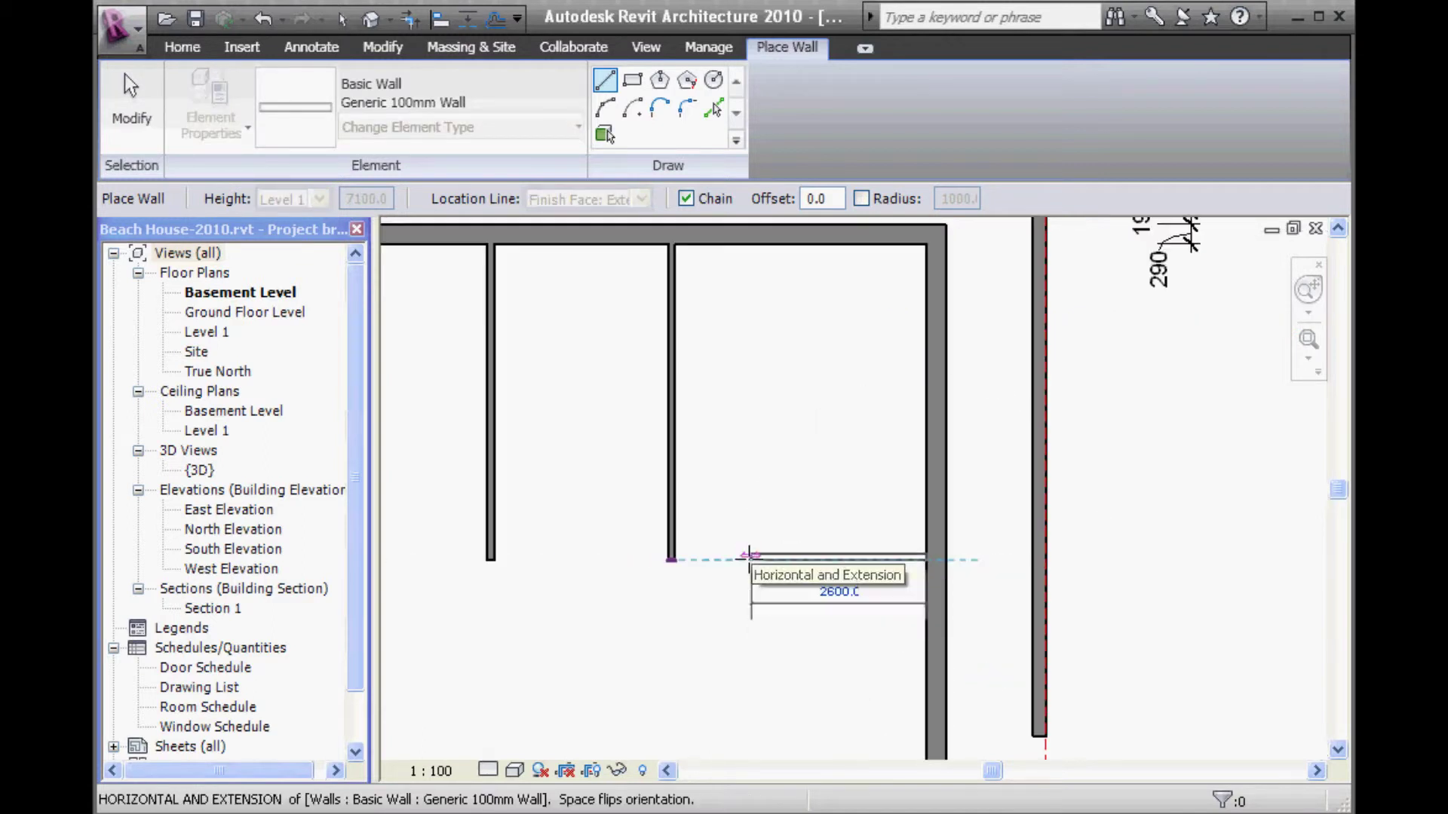
{"action": "left_click", "coordinate": [749, 557]}
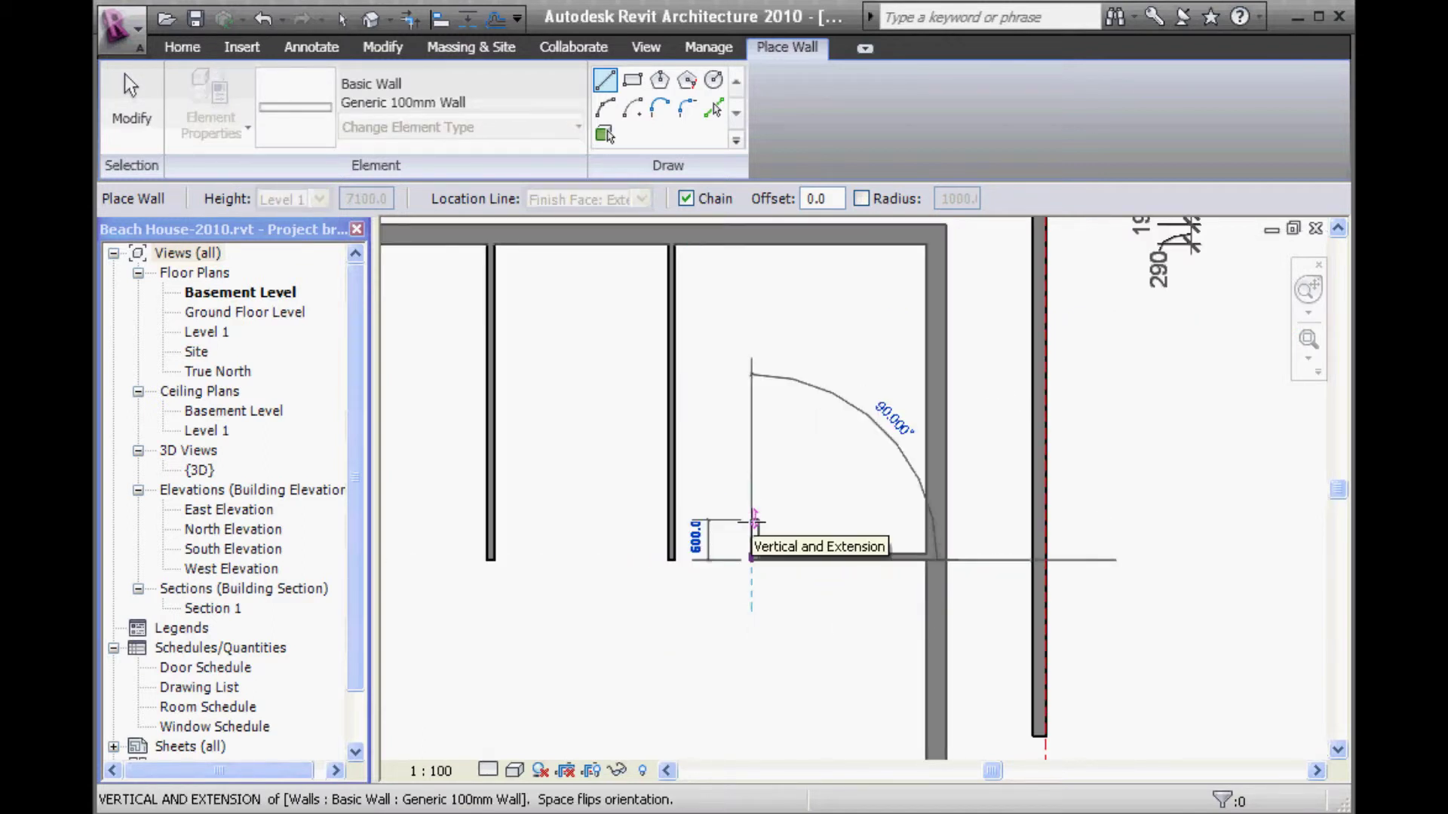
{"action": "left_click", "coordinate": [754, 519]}
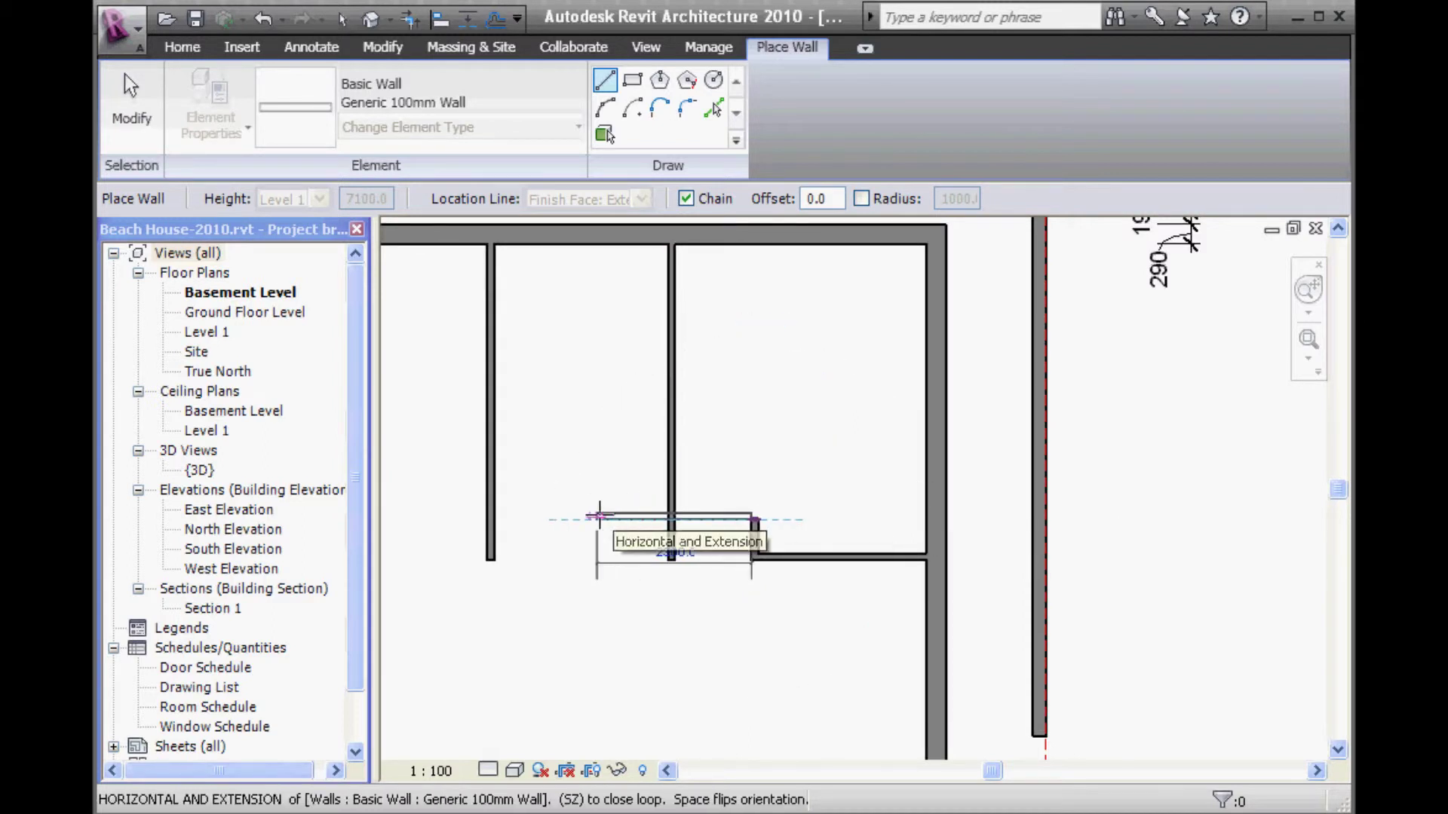
{"action": "left_click", "coordinate": [599, 517]}
{"action": "right_click", "coordinate": [607, 382]}
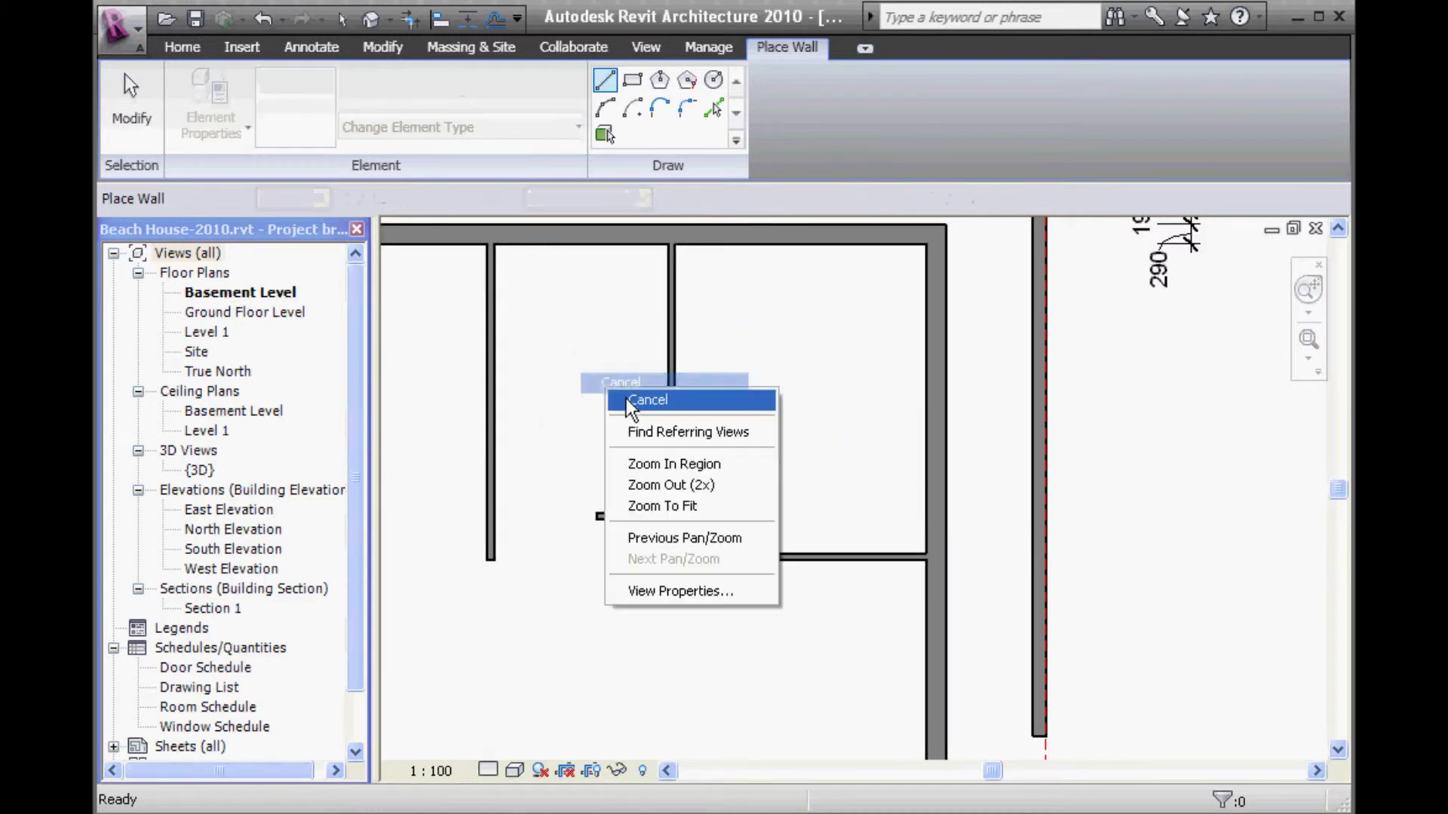
{"action": "left_click", "coordinate": [634, 396]}
Examine the vertical dimension strings beside the right-hand rooms in the PDF plan
{"action": "middle_click_drag", "start_coordinate": [590, 438], "coordinate": [580, 504]}
{"action": "scroll", "coordinate": [580, 503], "scroll_direction": "up", "scroll_amount": 1}
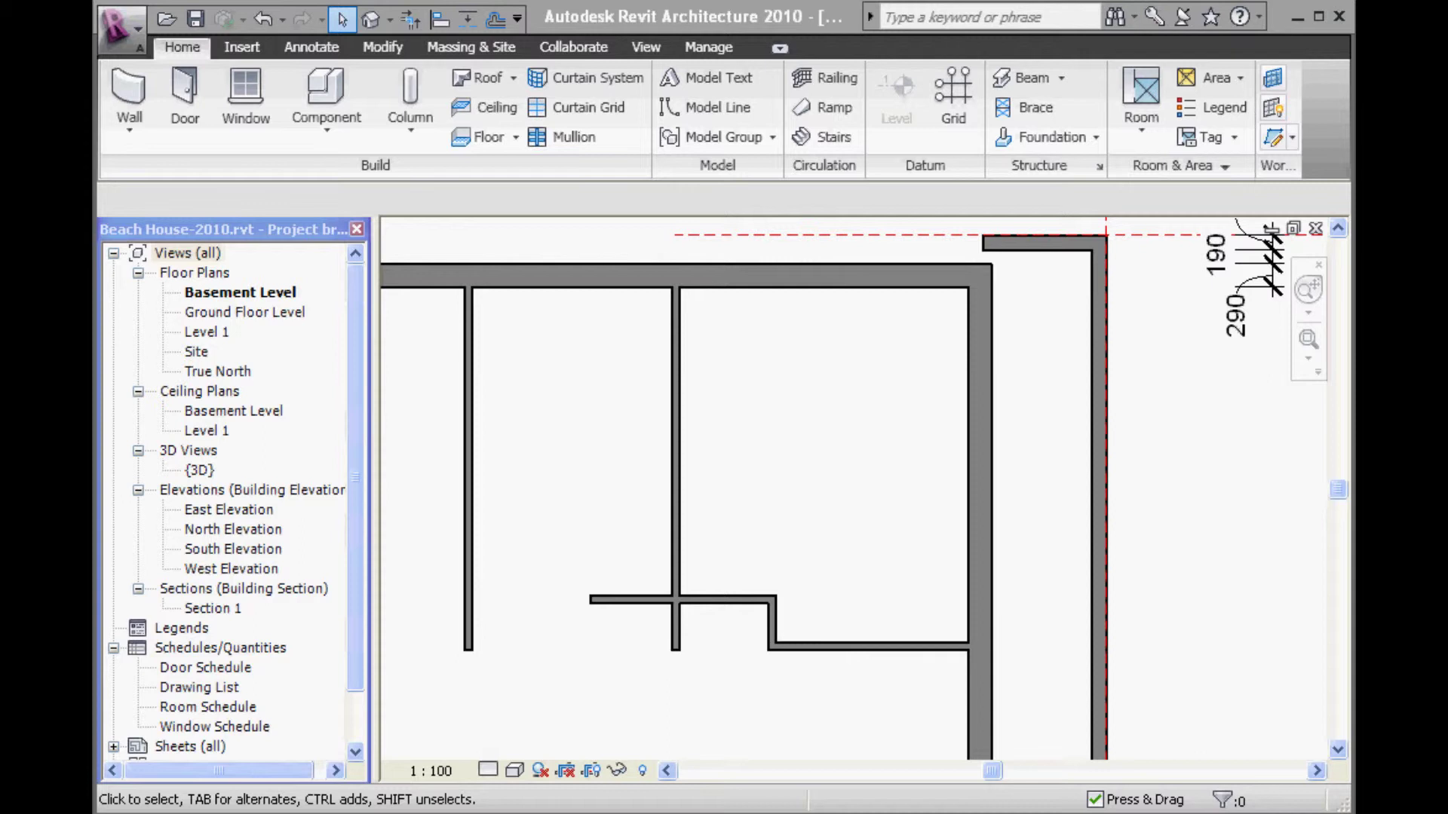
{"action": "key", "text": "alt+Tab"}
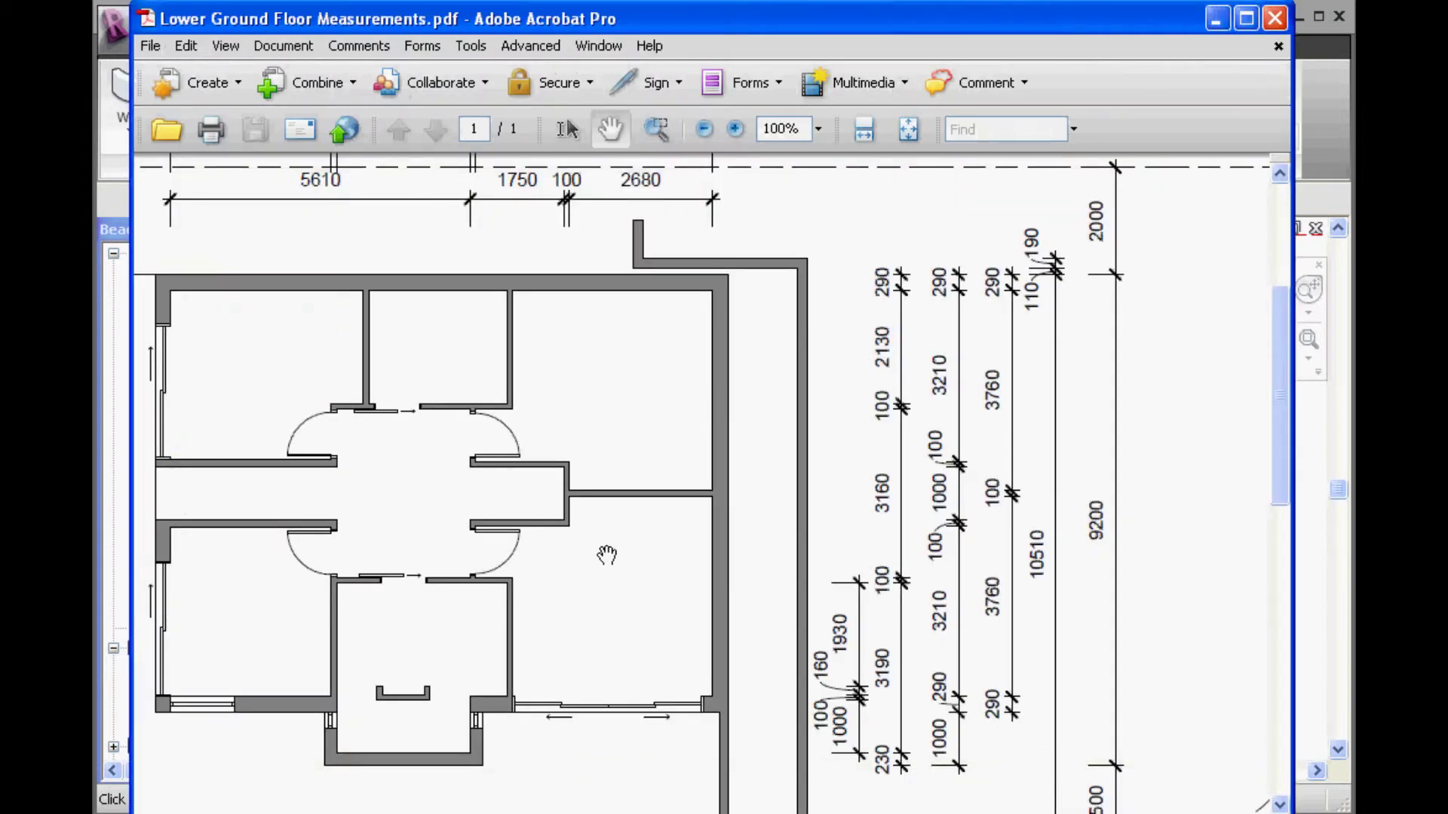
{"action": "mouse_move", "coordinate": [600, 356]}
{"action": "left_mouse_down"}
{"action": "mouse_move", "coordinate": [657, 553]}
{"action": "mouse_move", "coordinate": [582, 350]}
{"action": "left_mouse_up"}
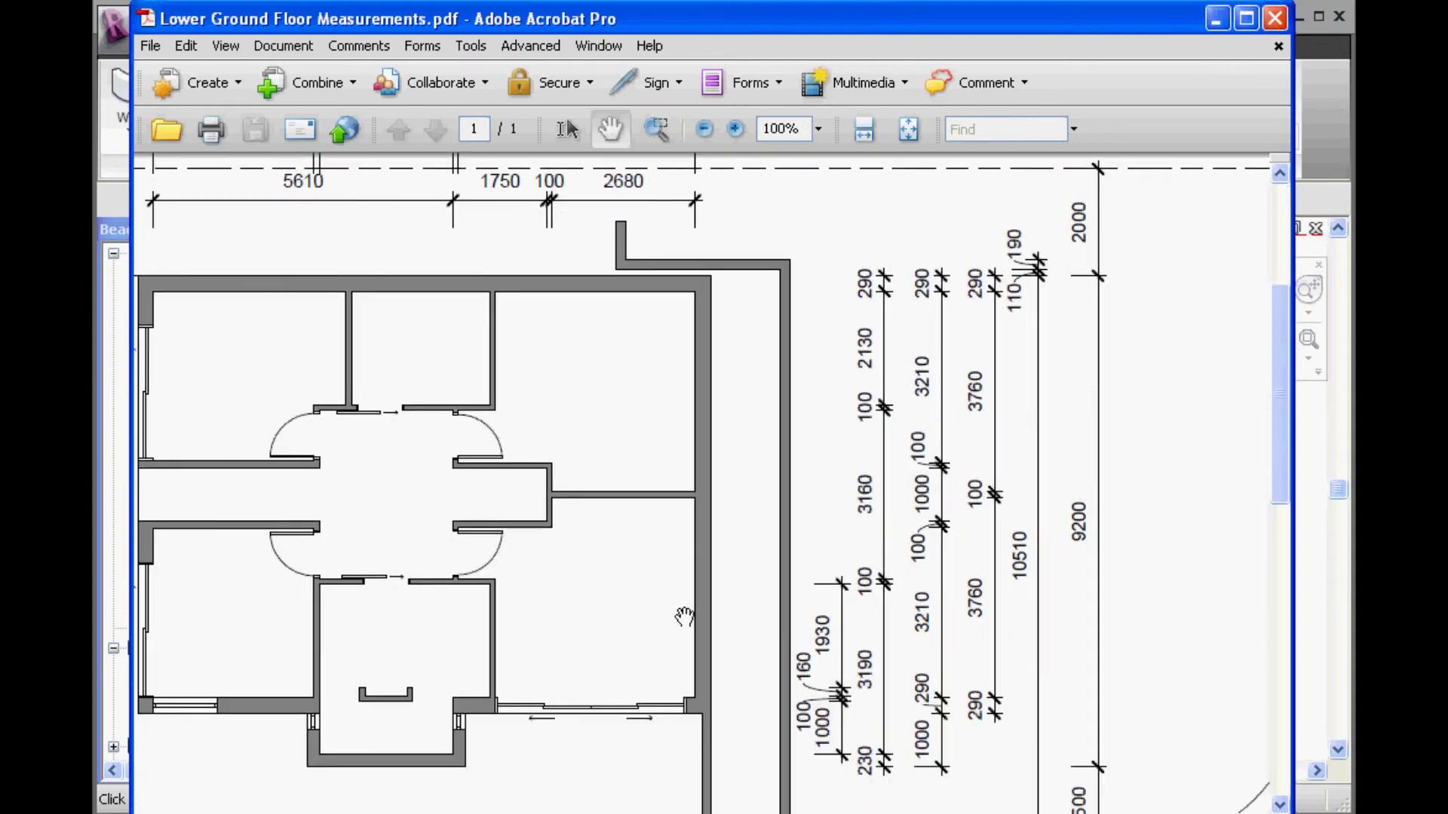
{"action": "left_click_drag", "start_coordinate": [670, 617], "coordinate": [558, 590]}
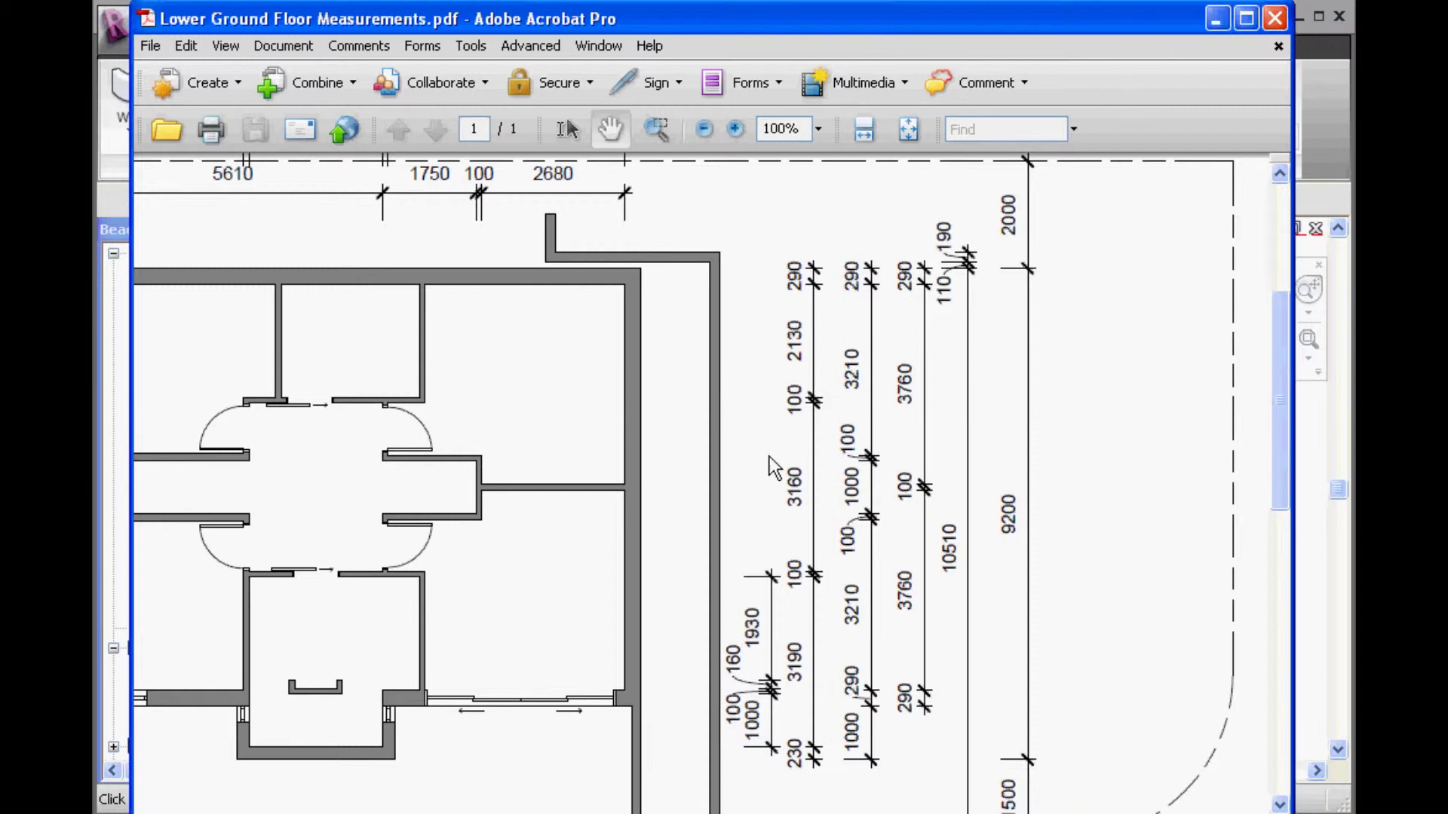
{"action": "key", "text": "alt+Tab"}
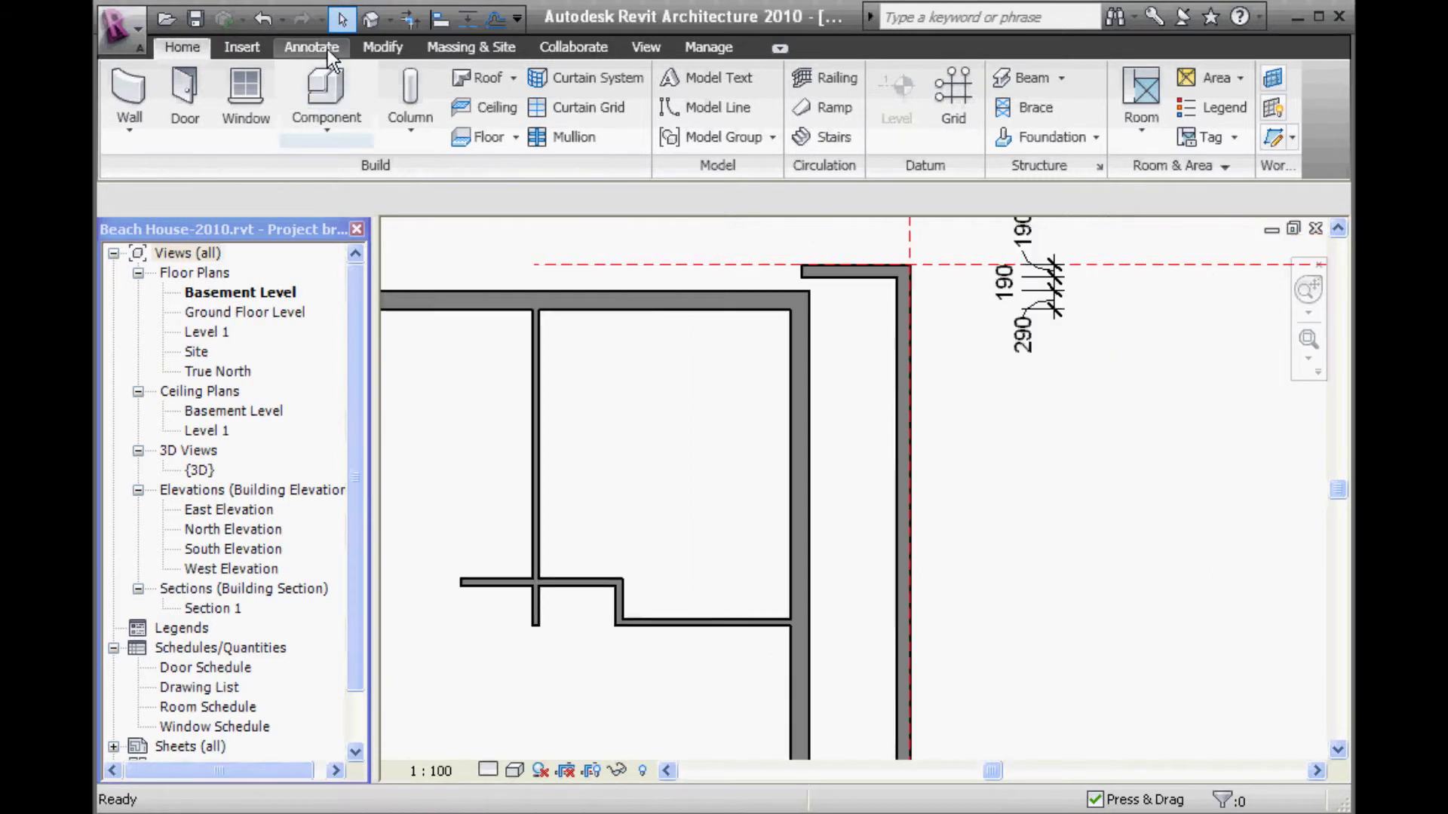
Dimension from the upper exterior wall's inner face to both faces of the lower horizontal 100 mm wall, continuing the string outside the house
{"action": "left_click", "coordinate": [311, 48]}
{"action": "left_click", "coordinate": [129, 79]}
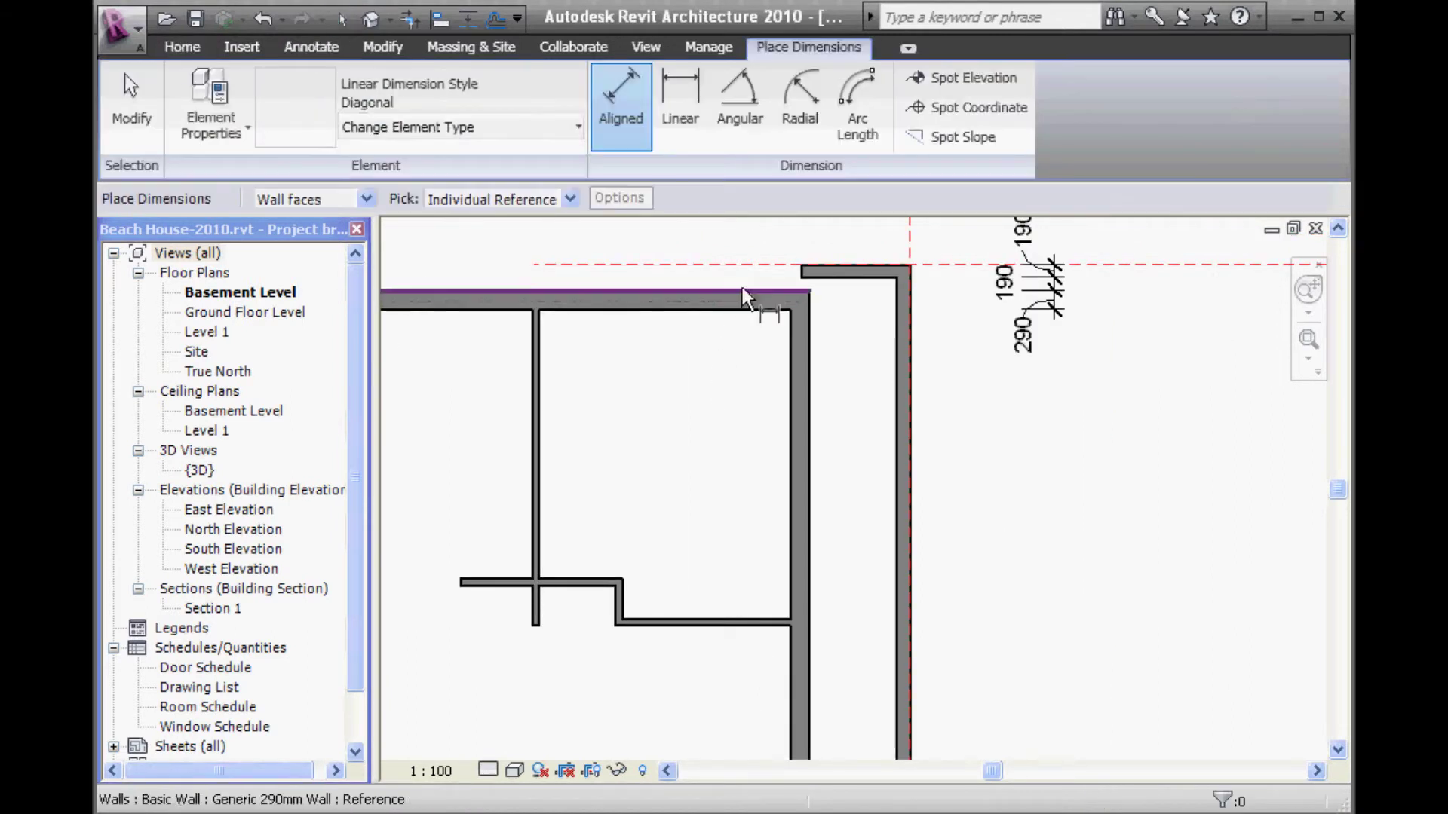
{"action": "left_click", "coordinate": [740, 313]}
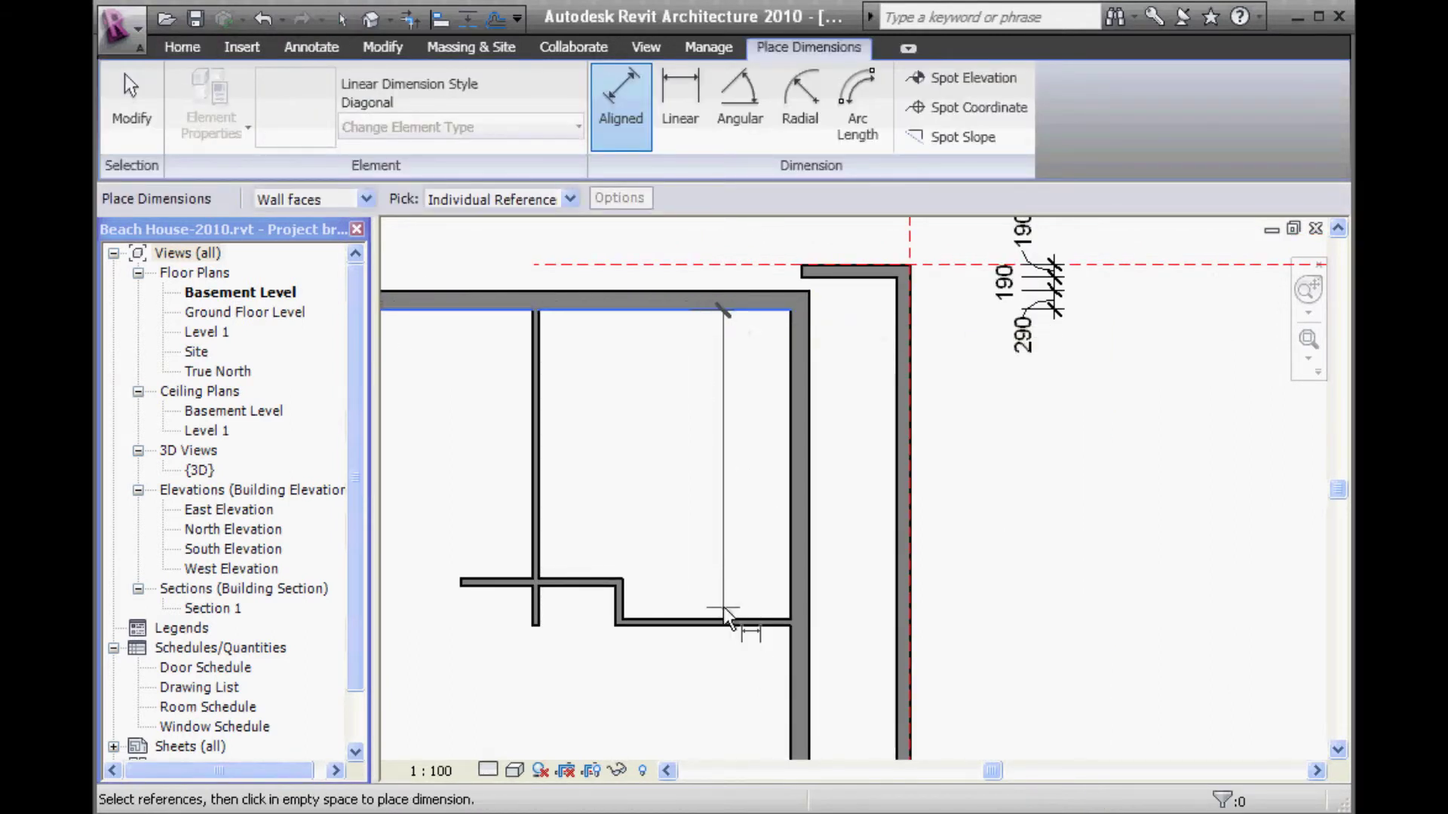
{"action": "left_click", "coordinate": [728, 623]}
{"action": "scroll", "coordinate": [656, 582], "scroll_direction": "up", "scroll_amount": 3}
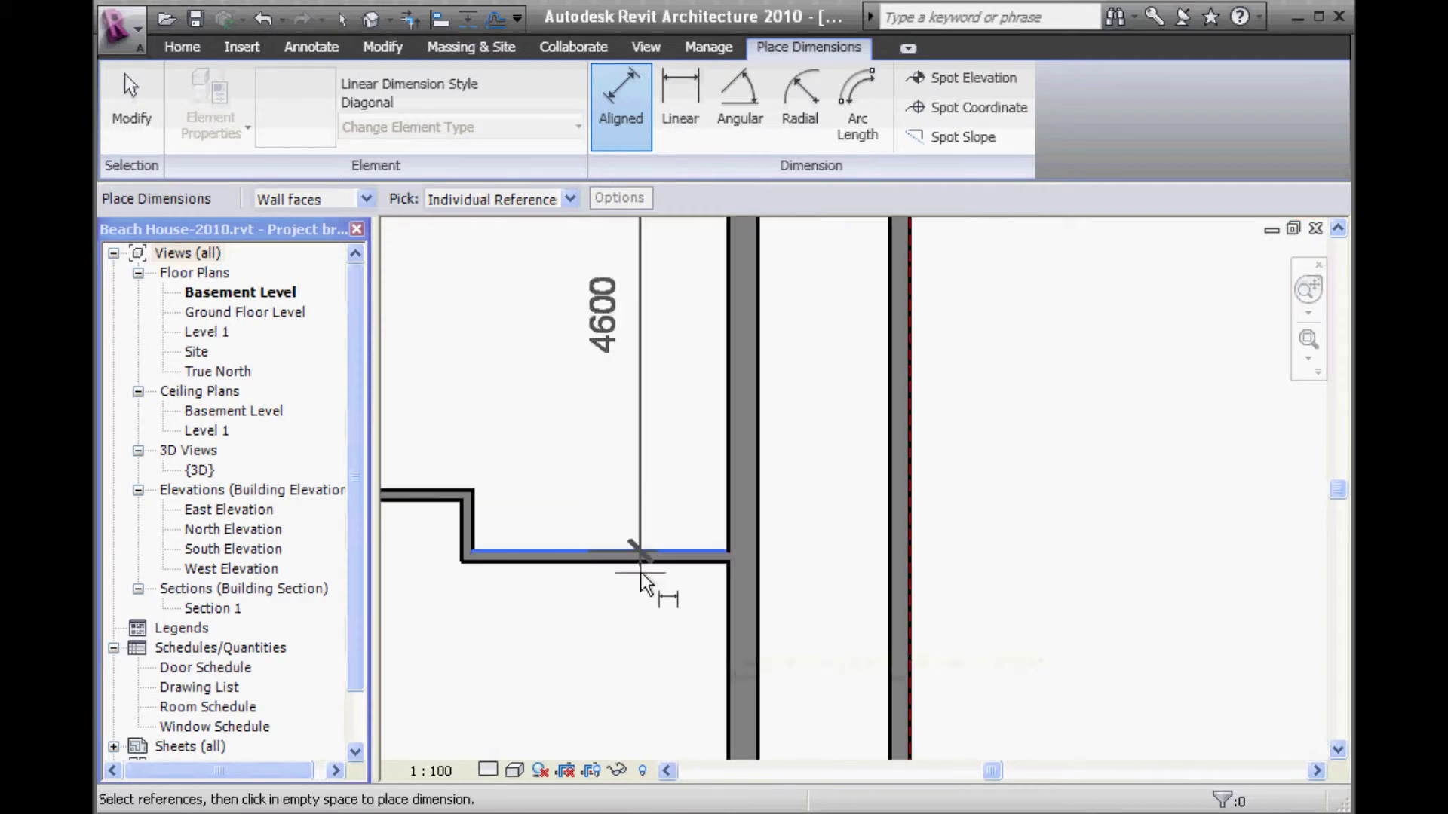
{"action": "left_click", "coordinate": [641, 563]}
{"action": "scroll", "coordinate": [712, 575], "scroll_direction": "down", "scroll_amount": 1}
{"action": "middle_click_drag", "start_coordinate": [943, 589], "coordinate": [806, 607]}
{"action": "left_click", "coordinate": [887, 570]}
{"action": "middle_click_drag", "start_coordinate": [685, 497], "coordinate": [737, 517]}
{"action": "scroll", "coordinate": [737, 519], "scroll_direction": "down", "scroll_amount": 1}
{"action": "middle_click_drag", "start_coordinate": [643, 513], "coordinate": [752, 549]}
{"action": "right_click", "coordinate": [616, 464]}
{"action": "left_click", "coordinate": [648, 481]}
{"action": "key", "text": "Escape"}
{"action": "key", "text": "Escape"}
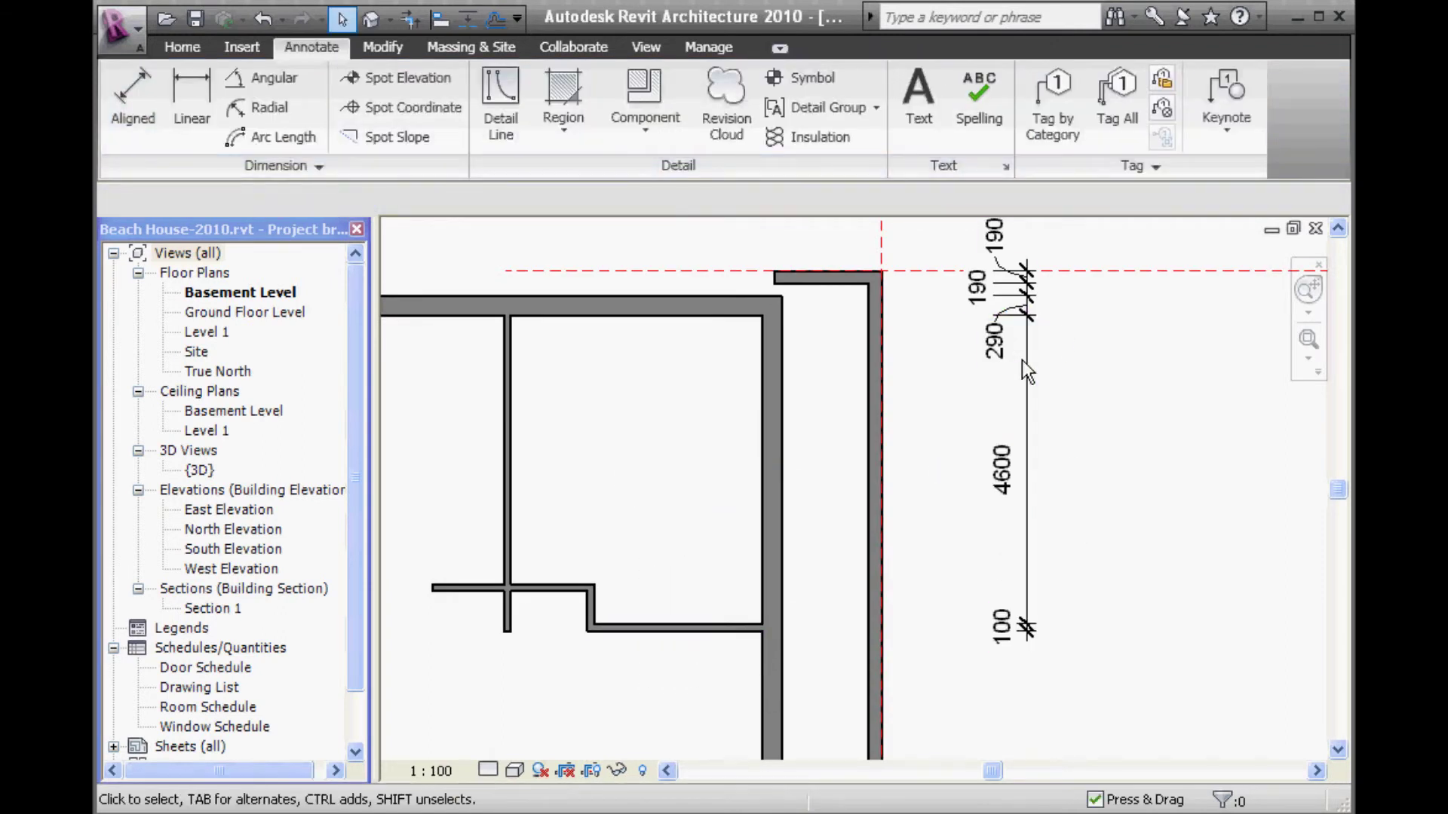
Try to set the clear distance between the upper exterior wall and the lower horizontal interior wall to 3760, moving the interior wall
{"action": "left_click", "coordinate": [673, 628]}
{"action": "left_click", "coordinate": [1009, 469]}
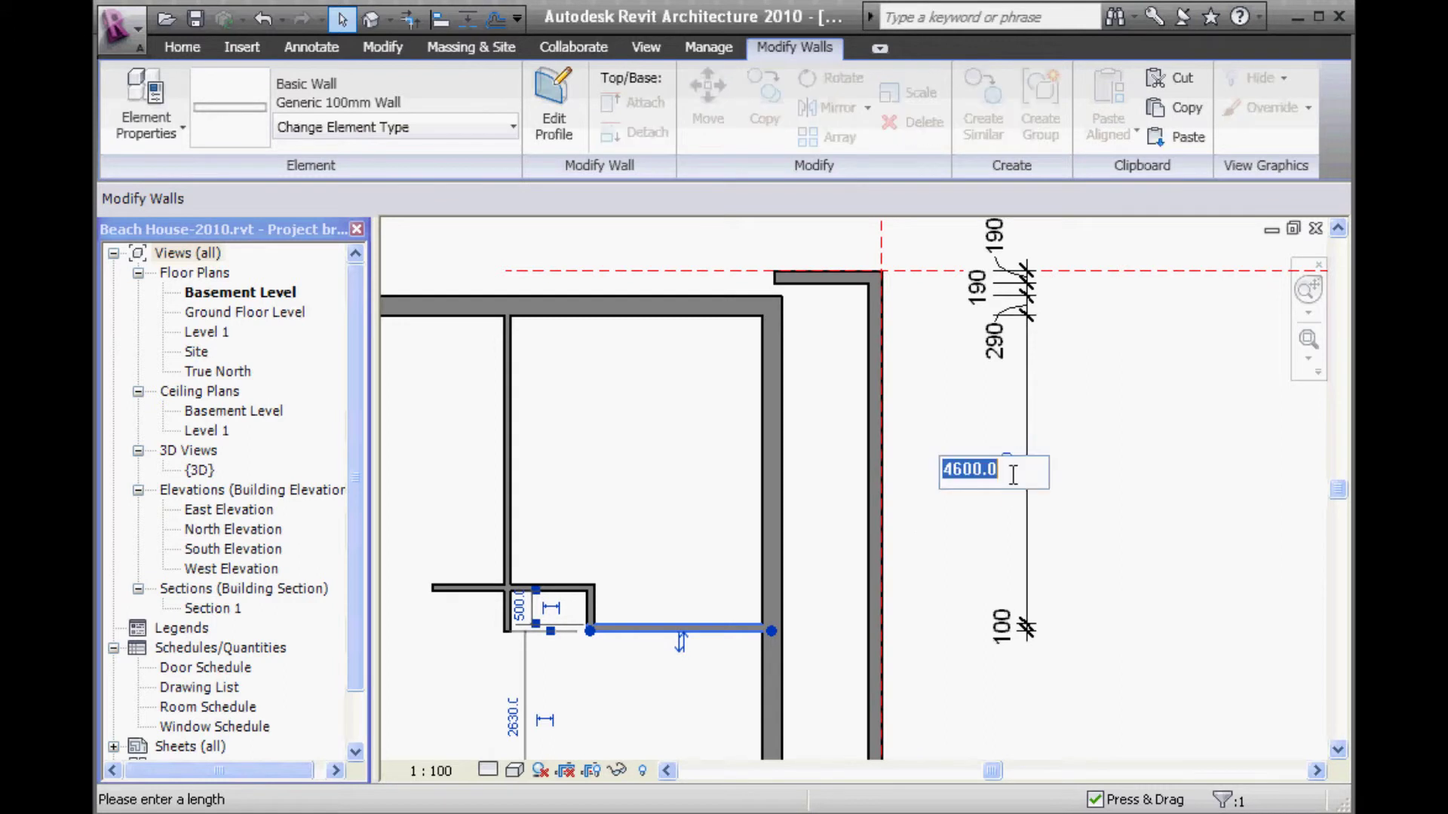
{"action": "type", "text": "3760"}
{"action": "key", "text": "Return"}
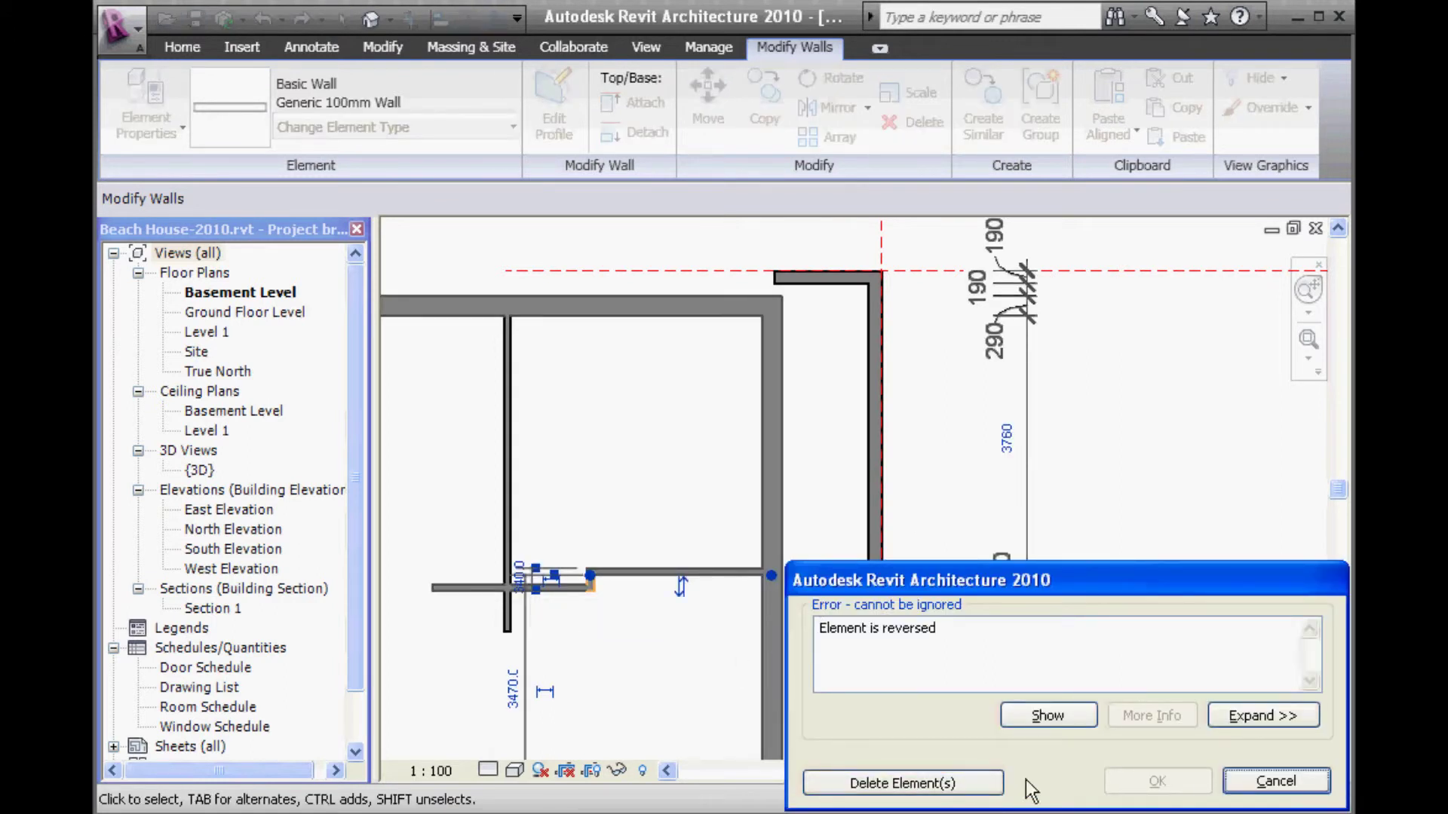
{"action": "left_click", "coordinate": [1254, 783]}
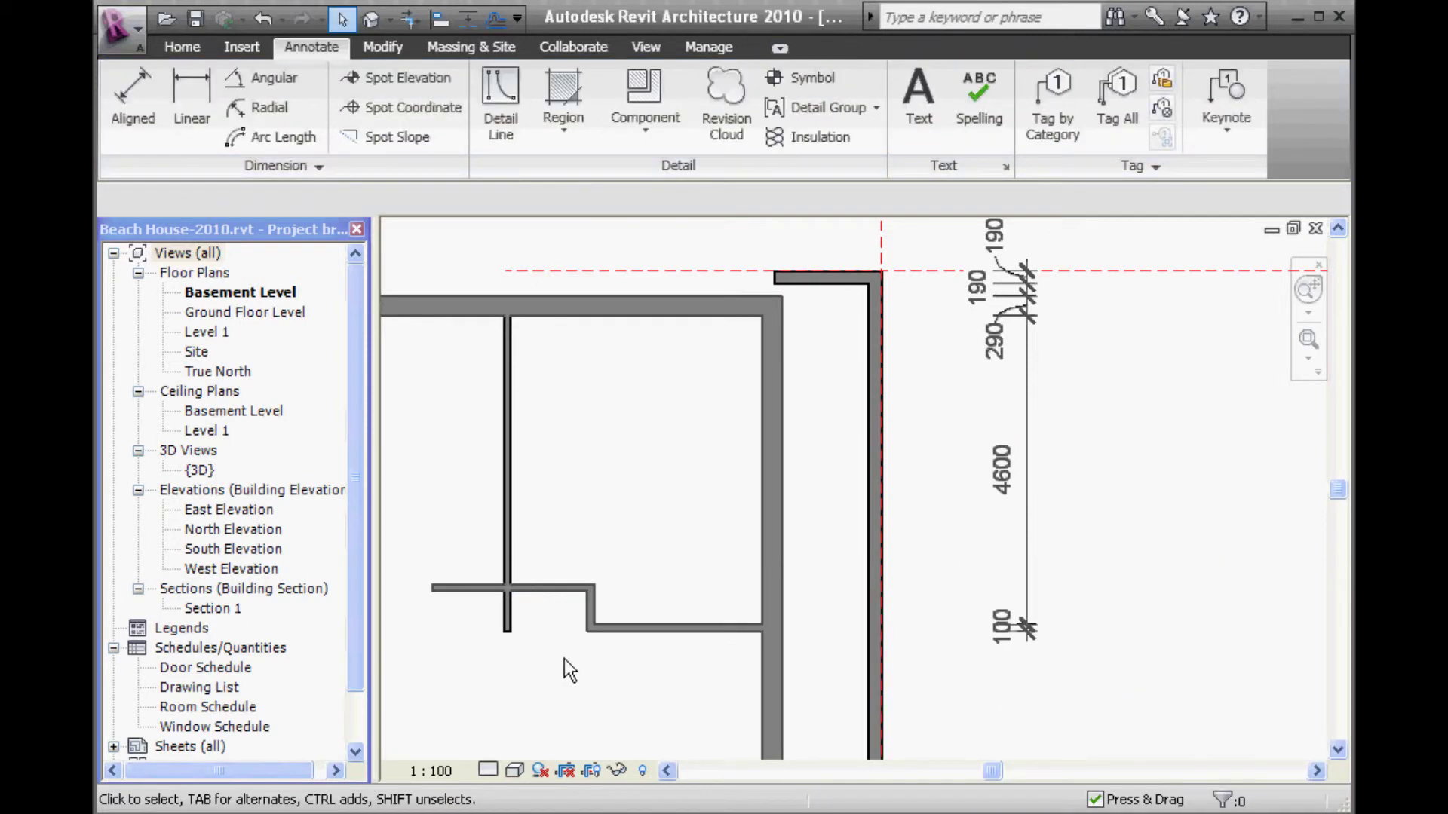
Move the upper horizontal interior wall up, about 1300 away from the lower horizontal one
{"action": "scroll", "coordinate": [556, 631], "scroll_direction": "up", "scroll_amount": 2}
{"action": "left_click", "coordinate": [600, 525]}
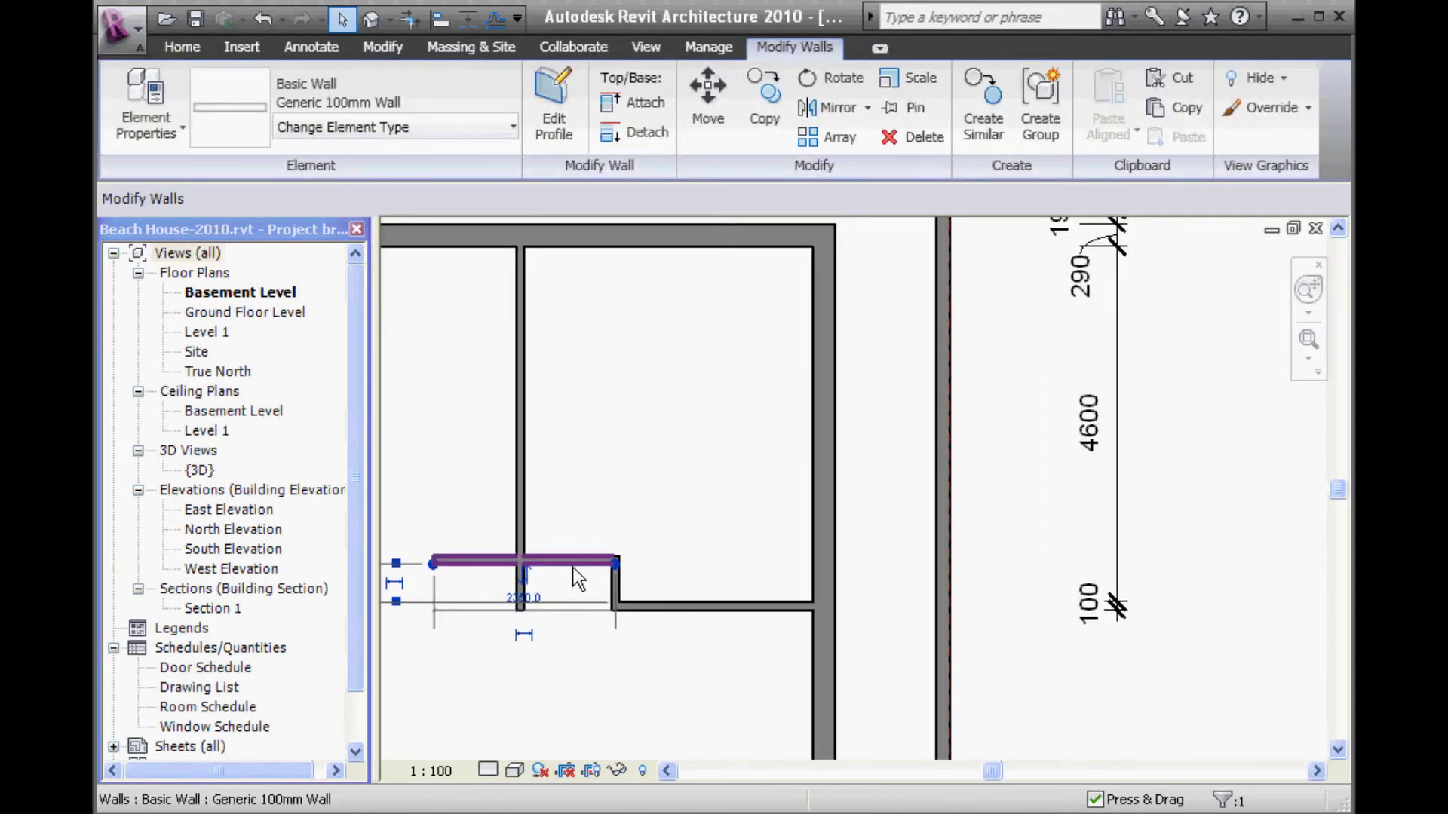
{"action": "left_click_drag", "start_coordinate": [572, 567], "coordinate": [573, 504]}
{"action": "left_click", "coordinate": [664, 659]}
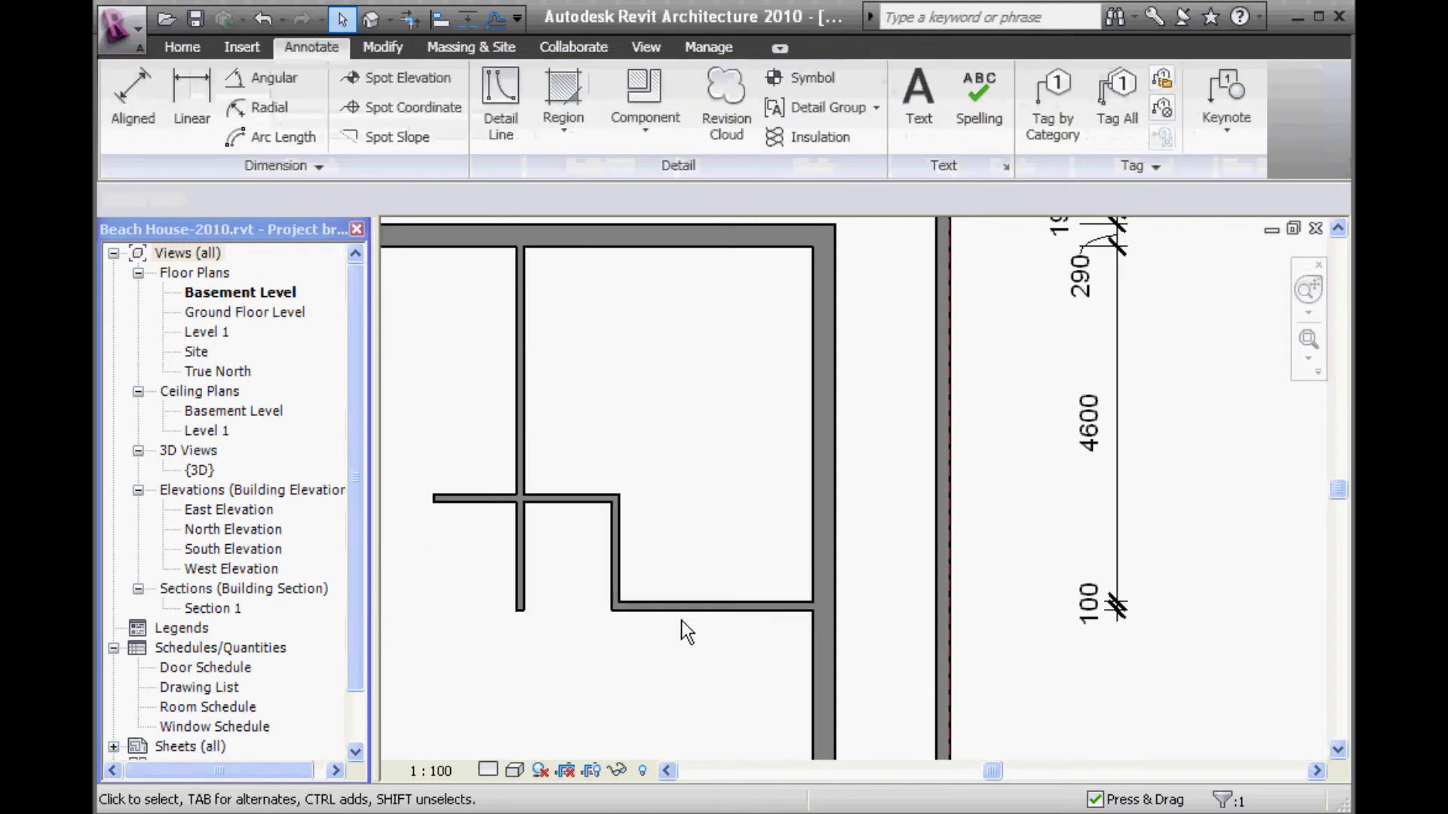
Set the clear distance between the upper exterior wall and the lower horizontal interior wall to 3760, moving the interior wall
{"action": "left_click", "coordinate": [682, 605]}
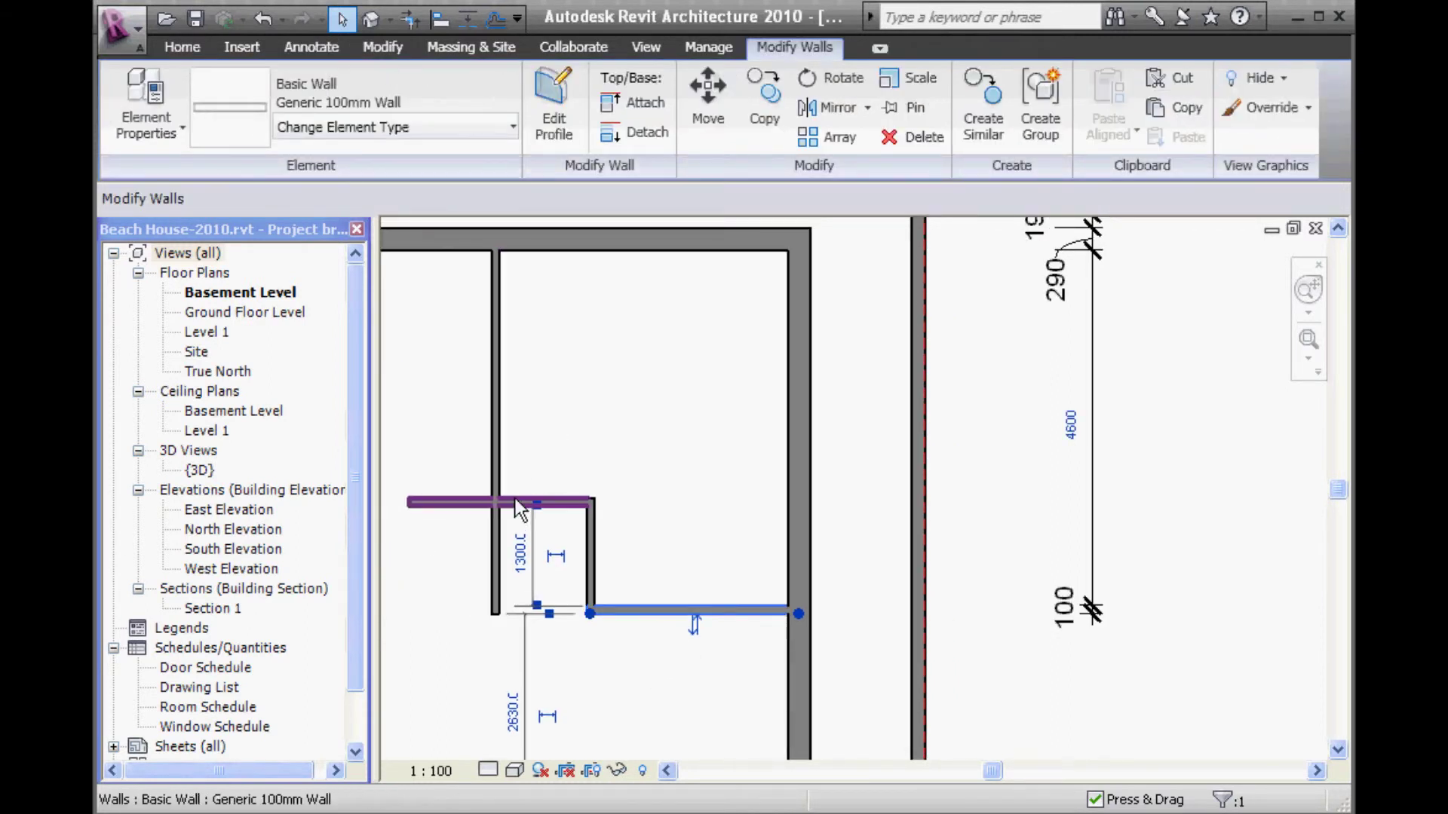
{"action": "left_click", "coordinate": [658, 557]}
{"action": "left_click", "coordinate": [799, 609]}
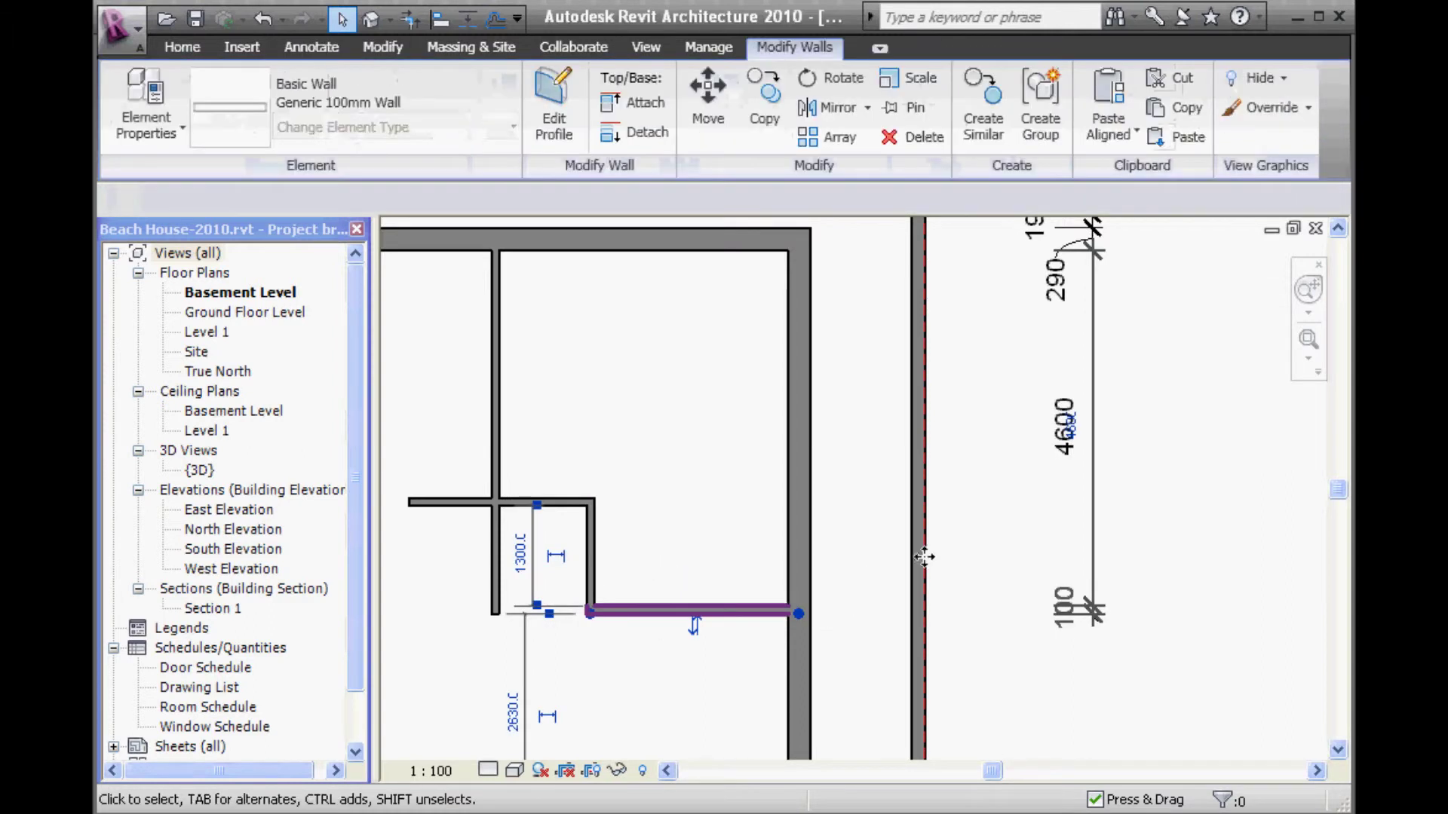
{"action": "left_click", "coordinate": [1071, 428]}
{"action": "type", "text": "3760"}
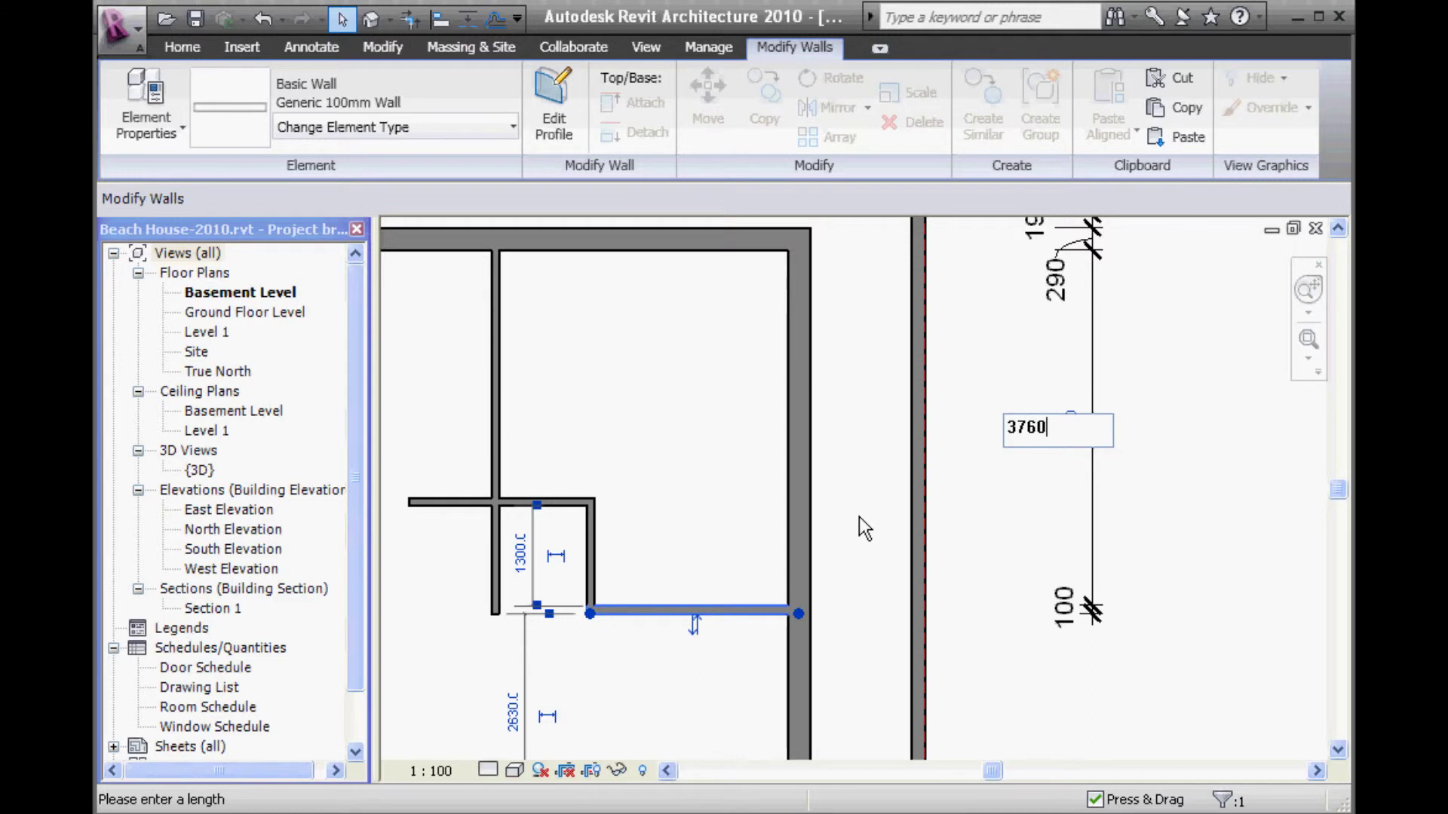
{"action": "key", "text": "Return"}
{"action": "left_click", "coordinate": [649, 612]}
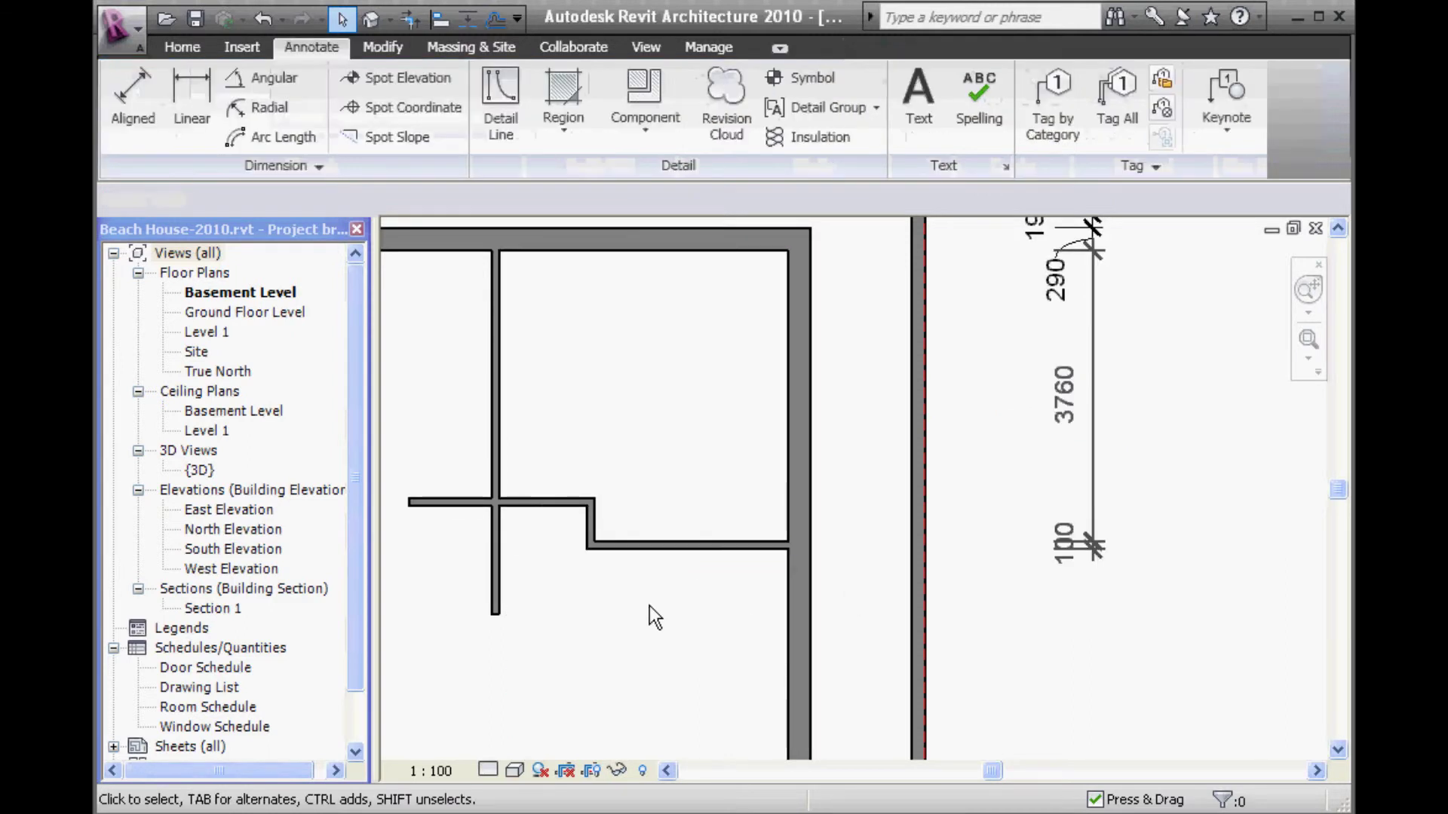
Check the PDF plan and draw a horizontal Generic 100mm wall across the lower end of the right vertical interior wall in Revit
{"action": "key", "text": "alt+Tab"}
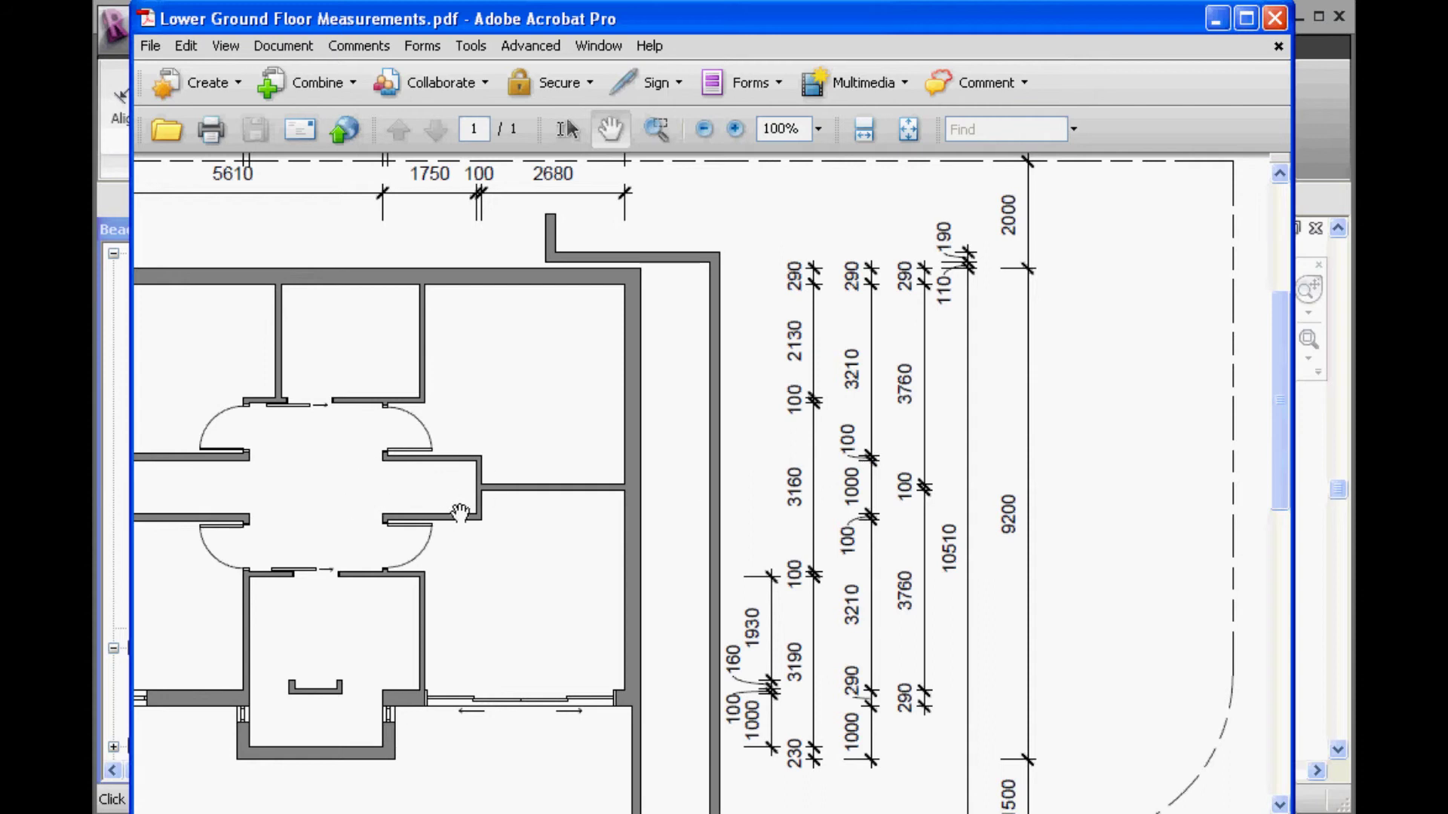
{"action": "left_click", "coordinate": [1218, 16]}
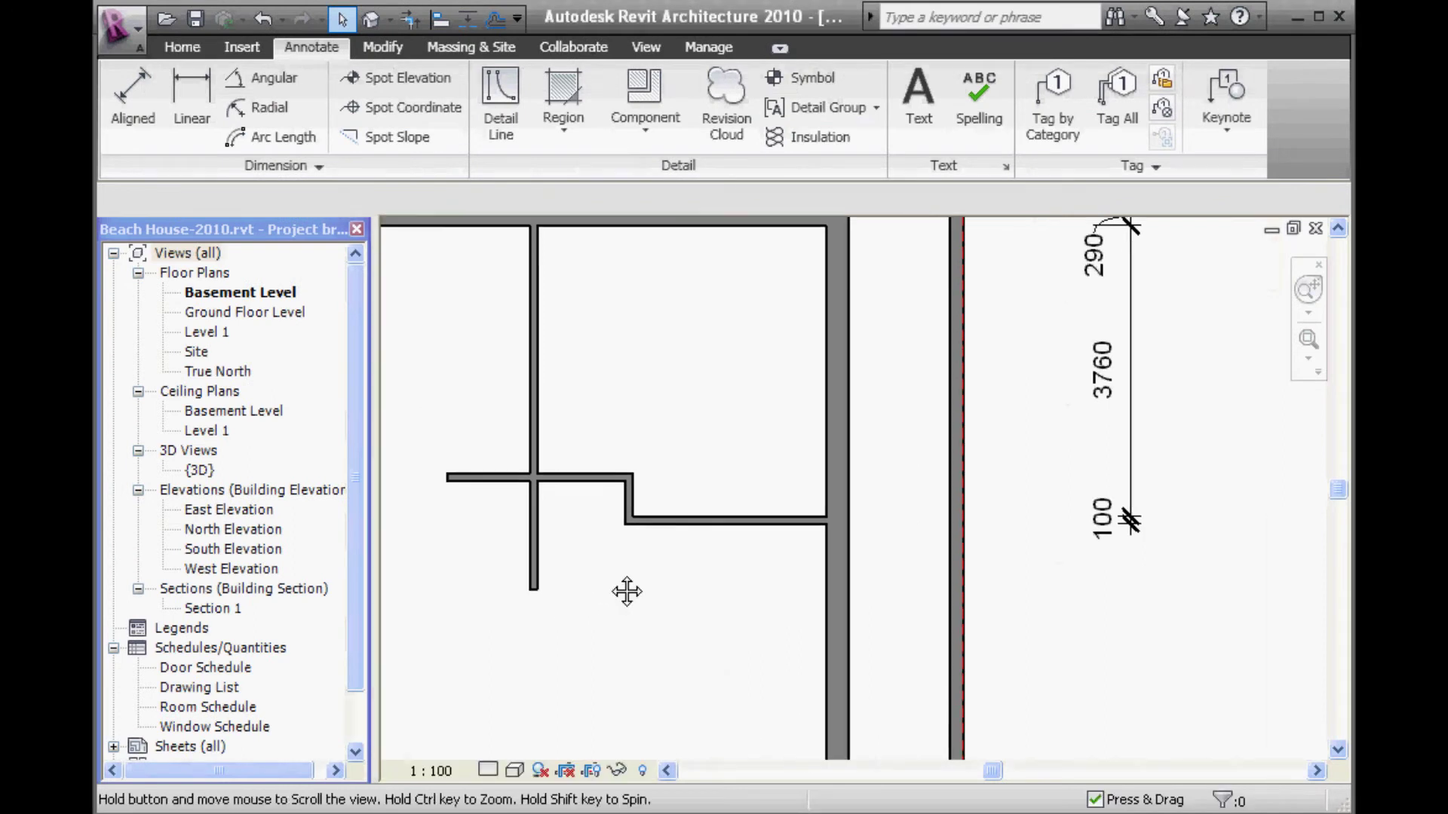
{"action": "left_click", "coordinate": [181, 45]}
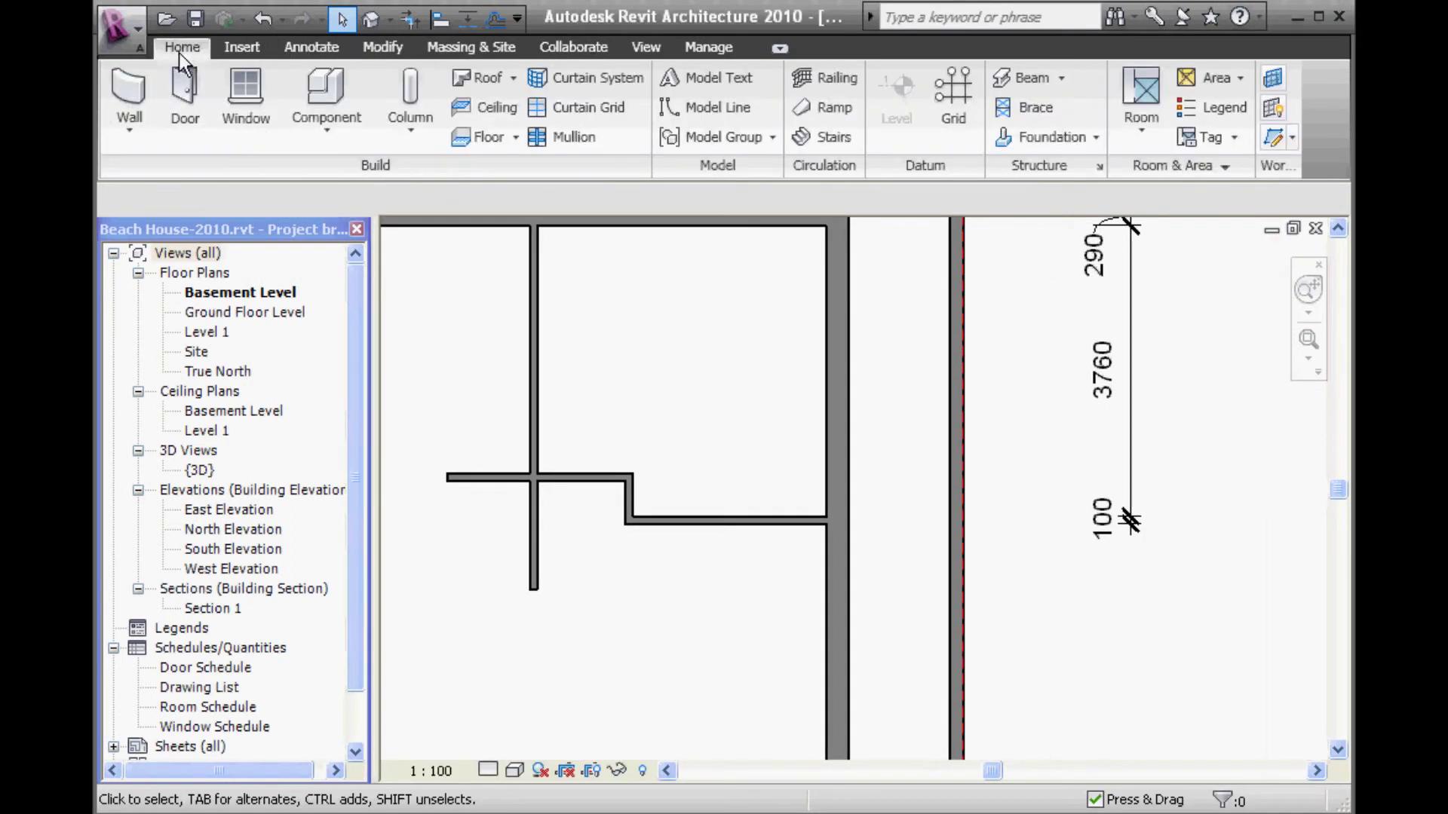
{"action": "left_click", "coordinate": [128, 89]}
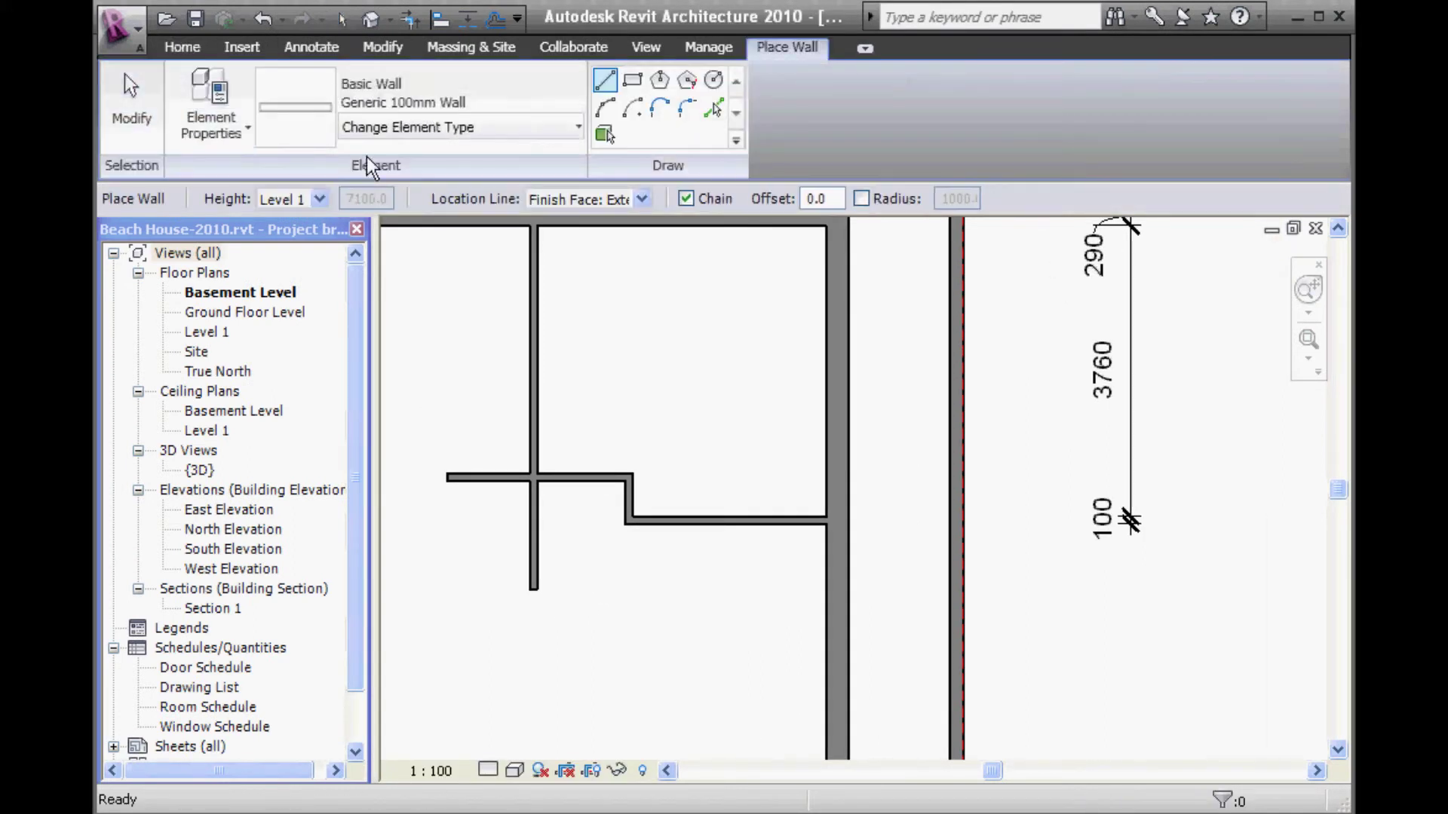
{"action": "middle_click_drag", "start_coordinate": [467, 561], "coordinate": [535, 548]}
{"action": "left_click", "coordinate": [517, 558]}
{"action": "left_click", "coordinate": [694, 558]}
{"action": "right_click", "coordinate": [646, 321]}
{"action": "left_click", "coordinate": [683, 331]}
Trim the new horizontal wall and the short vertical wall to meet in a corner, closing the corridor end
{"action": "left_click", "coordinate": [383, 46]}
{"action": "left_click", "coordinate": [397, 105]}
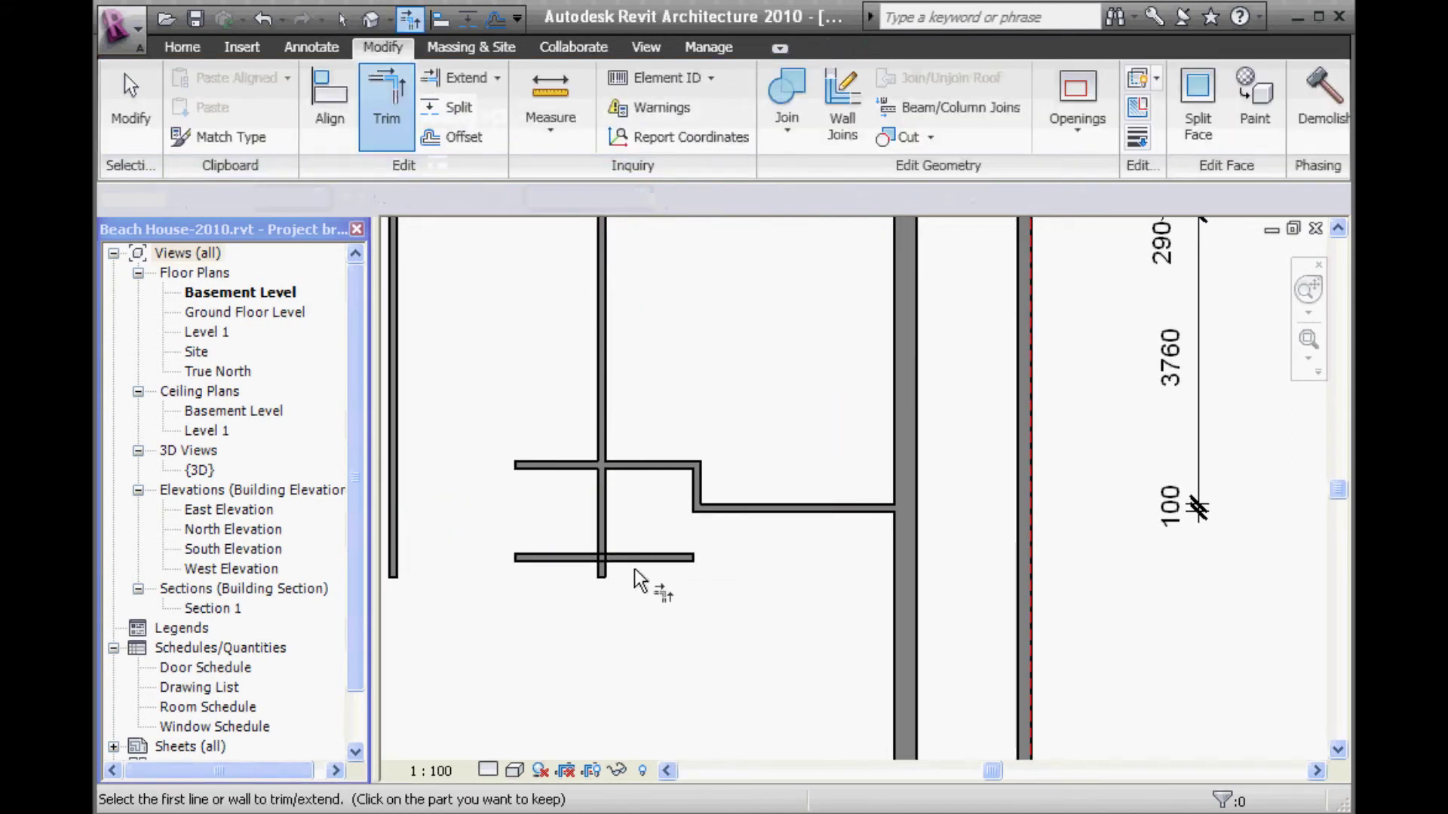
{"action": "left_click", "coordinate": [656, 559]}
{"action": "left_click", "coordinate": [697, 498]}
{"action": "right_click", "coordinate": [513, 354]}
{"action": "left_click", "coordinate": [555, 352]}
{"action": "right_click", "coordinate": [528, 354]}
{"action": "left_click", "coordinate": [569, 375]}
Shorten the right vertical interior wall so its lower end stops at the upper horizontal corridor wall
{"action": "middle_click_drag", "start_coordinate": [541, 562], "coordinate": [545, 603]}
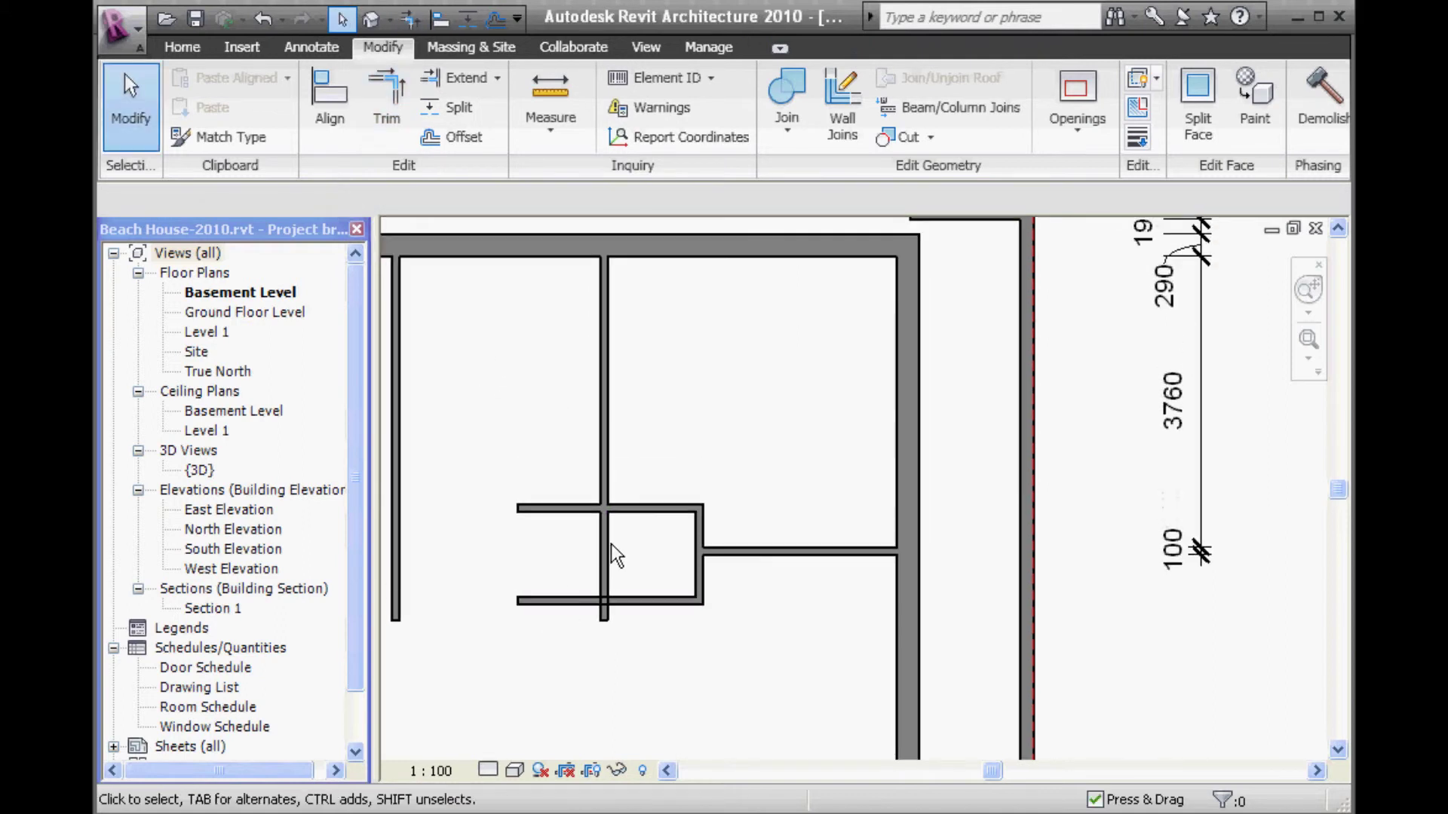
{"action": "left_click", "coordinate": [602, 609]}
{"action": "middle_click_drag", "start_coordinate": [604, 672], "coordinate": [621, 704]}
{"action": "scroll", "coordinate": [619, 670], "scroll_direction": "up", "scroll_amount": 1}
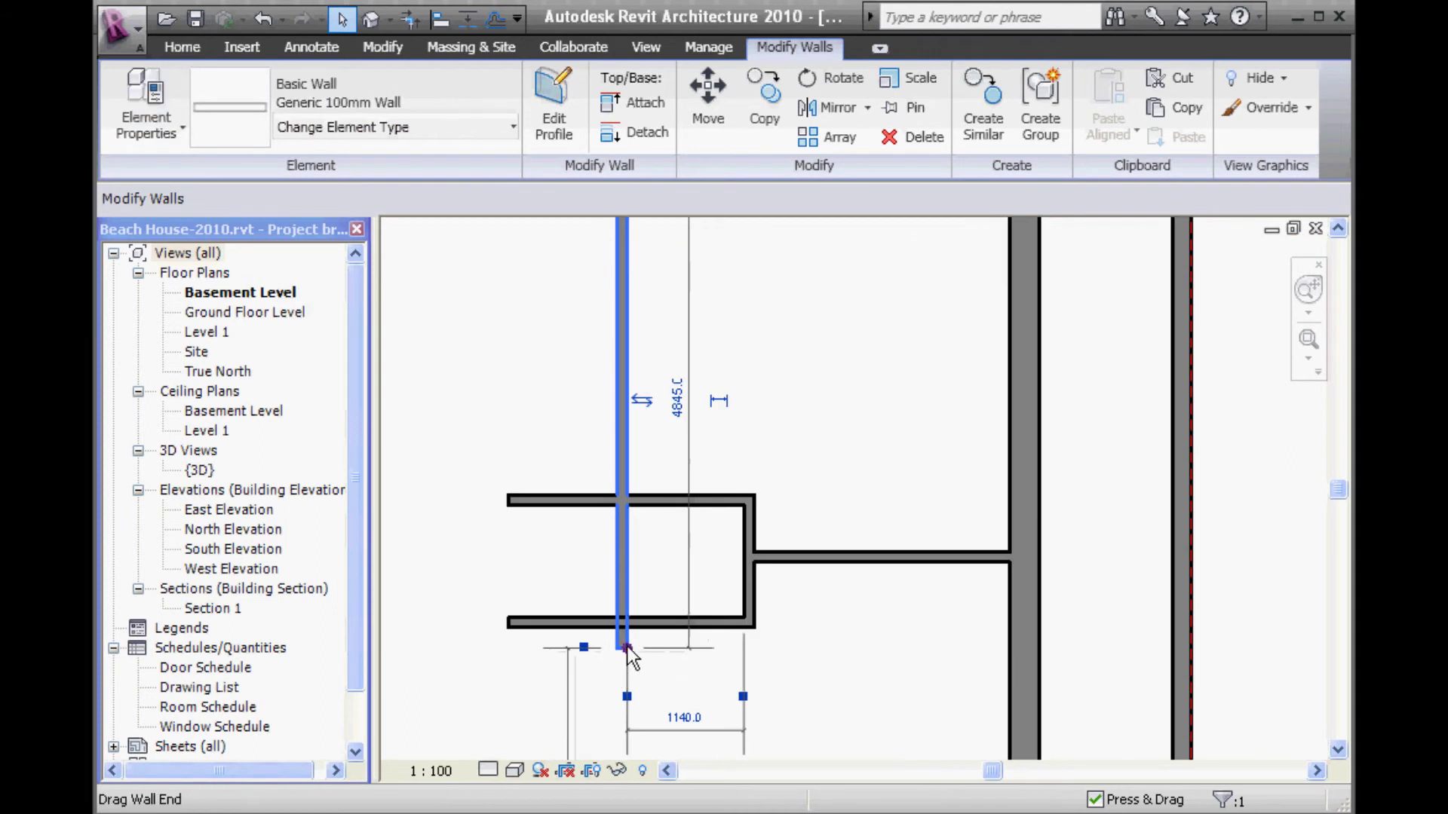
{"action": "left_click_drag", "start_coordinate": [636, 498], "coordinate": [635, 501]}
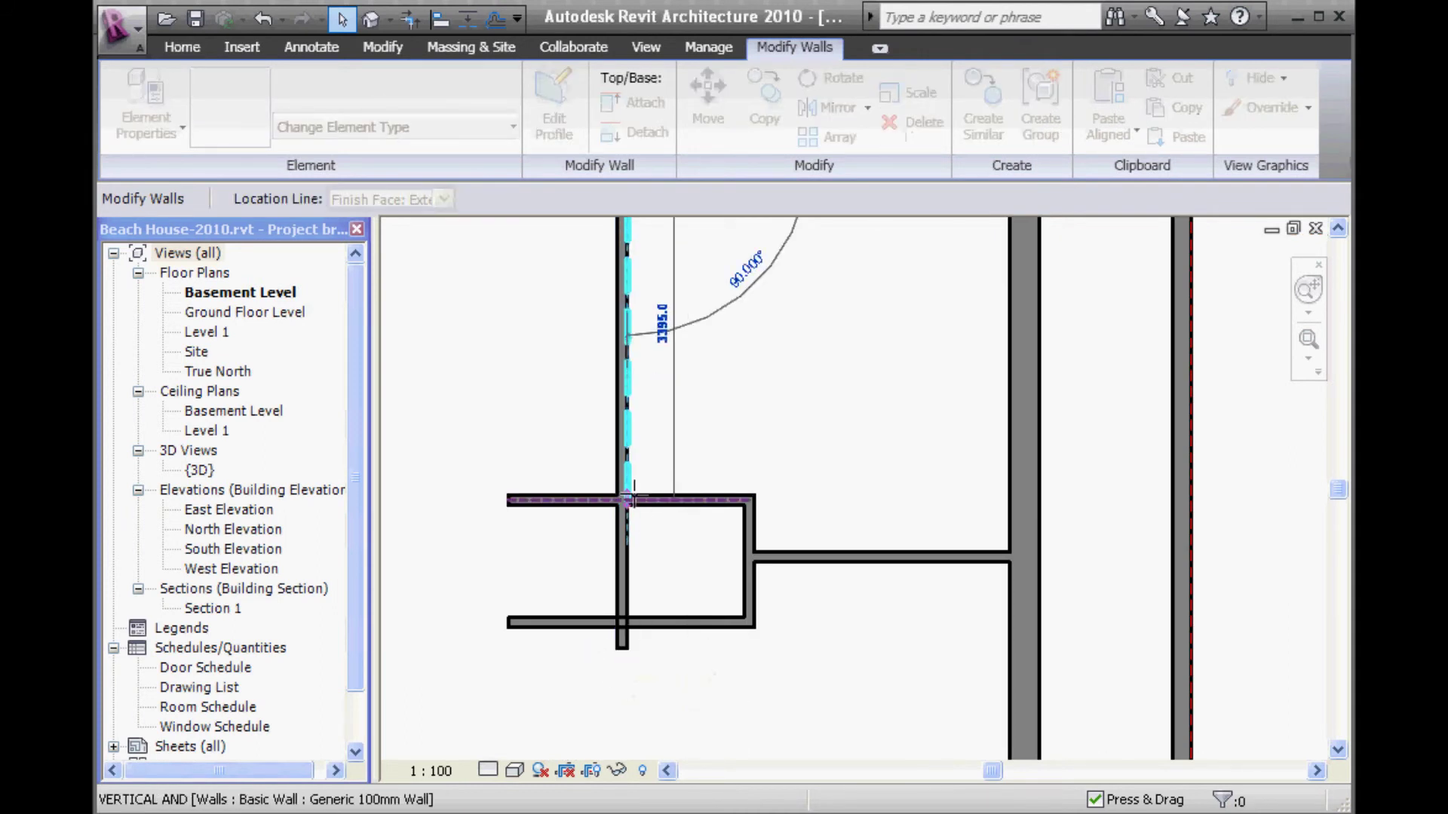
{"action": "left_click", "coordinate": [490, 380]}
{"action": "scroll", "coordinate": [488, 374], "scroll_direction": "down", "scroll_amount": 1}
{"action": "mouse_move", "coordinate": [490, 429]}
{"action": "middle_mouse_down"}
{"action": "mouse_move", "coordinate": [485, 501]}
{"action": "mouse_move", "coordinate": [492, 444]}
{"action": "middle_mouse_up"}
{"action": "middle_click_drag", "start_coordinate": [693, 632], "coordinate": [575, 629]}
Place an aligned dimension string outside the right exterior wall, from the upper exterior wall's inner face through both faces of each horizontal corridor wall
{"action": "left_click", "coordinate": [308, 47]}
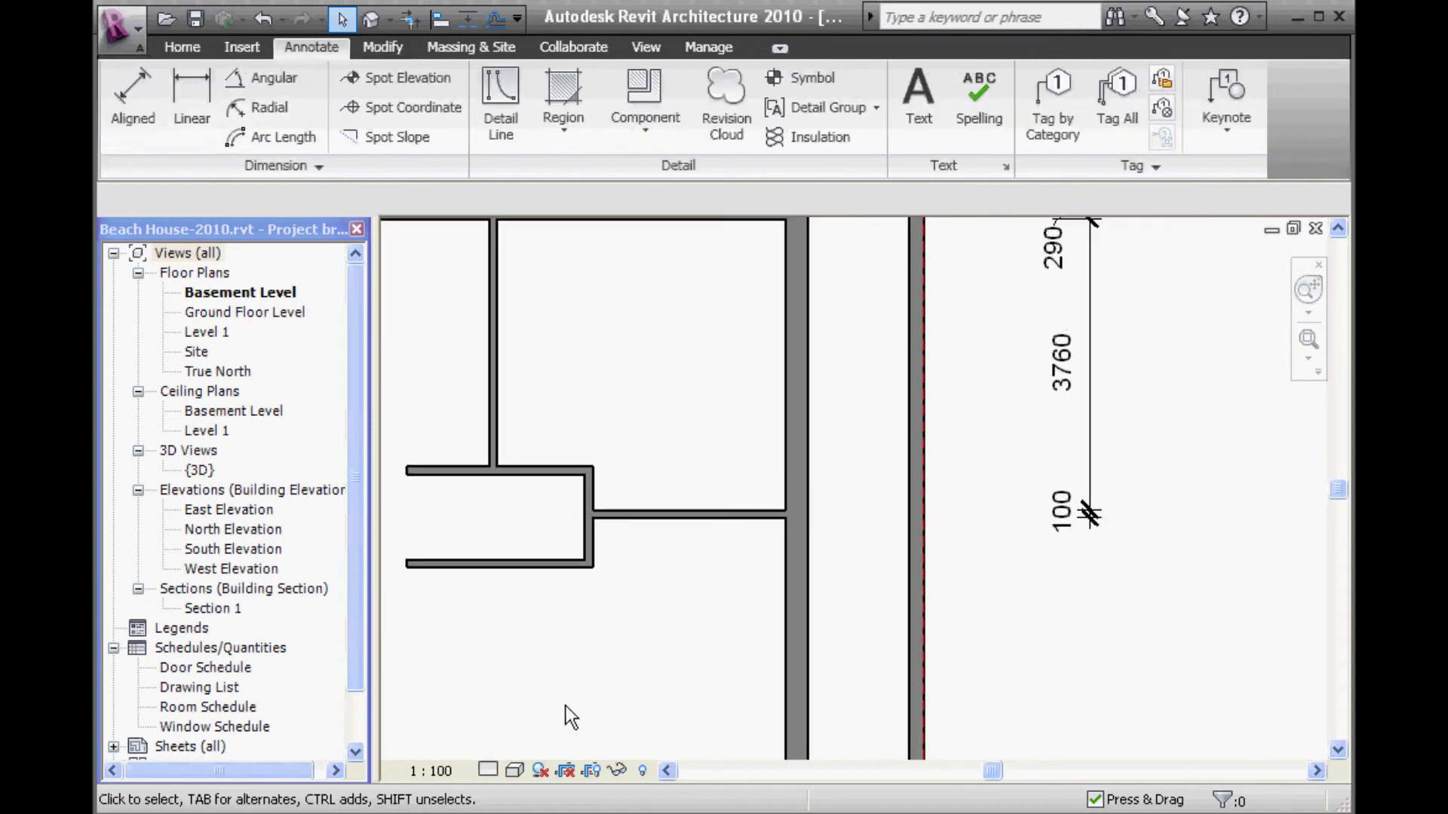
{"action": "middle_click_drag", "start_coordinate": [592, 715], "coordinate": [618, 731]}
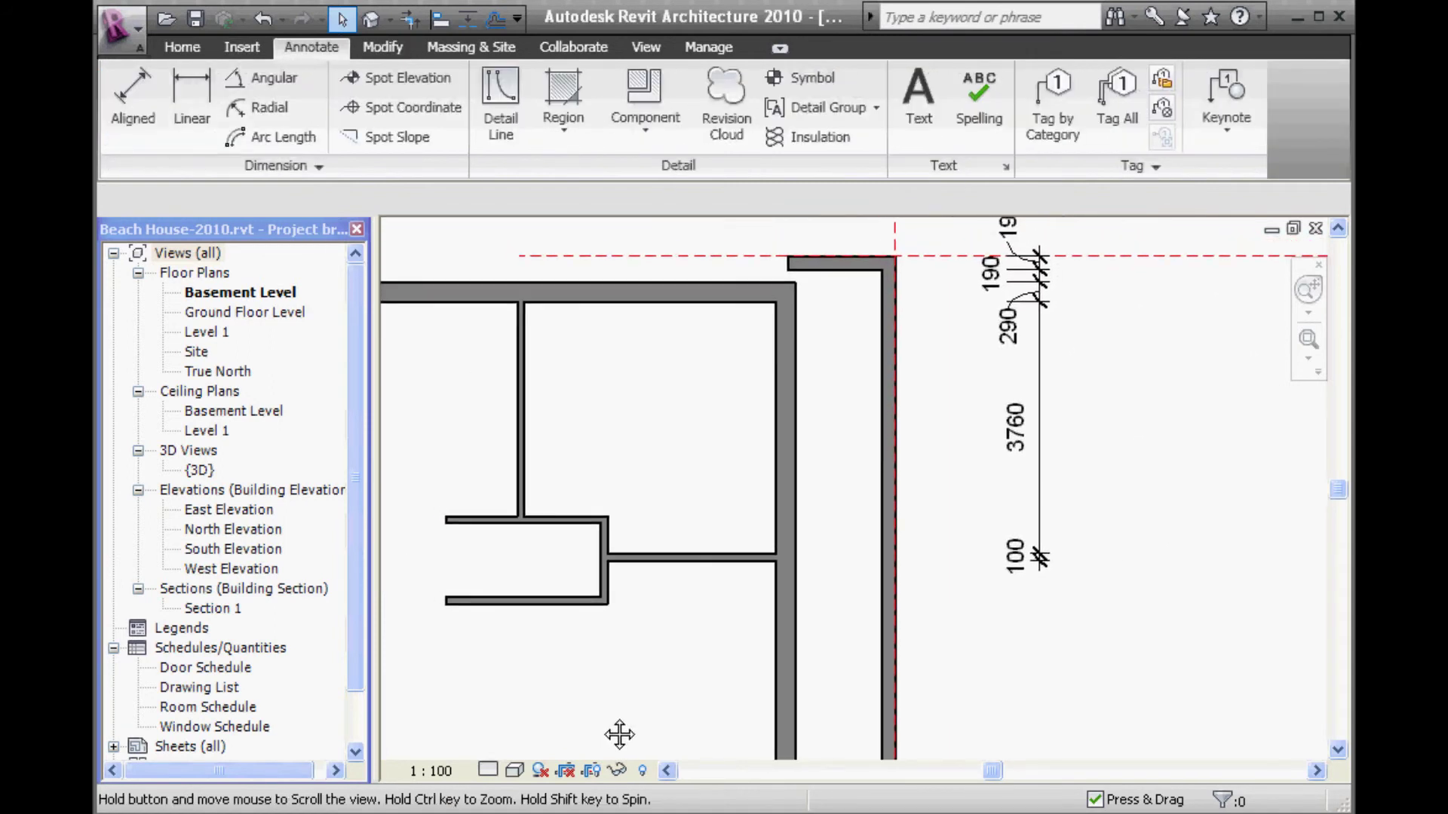
{"action": "left_click", "coordinate": [123, 102]}
{"action": "middle_click_drag", "start_coordinate": [517, 375], "coordinate": [586, 407]}
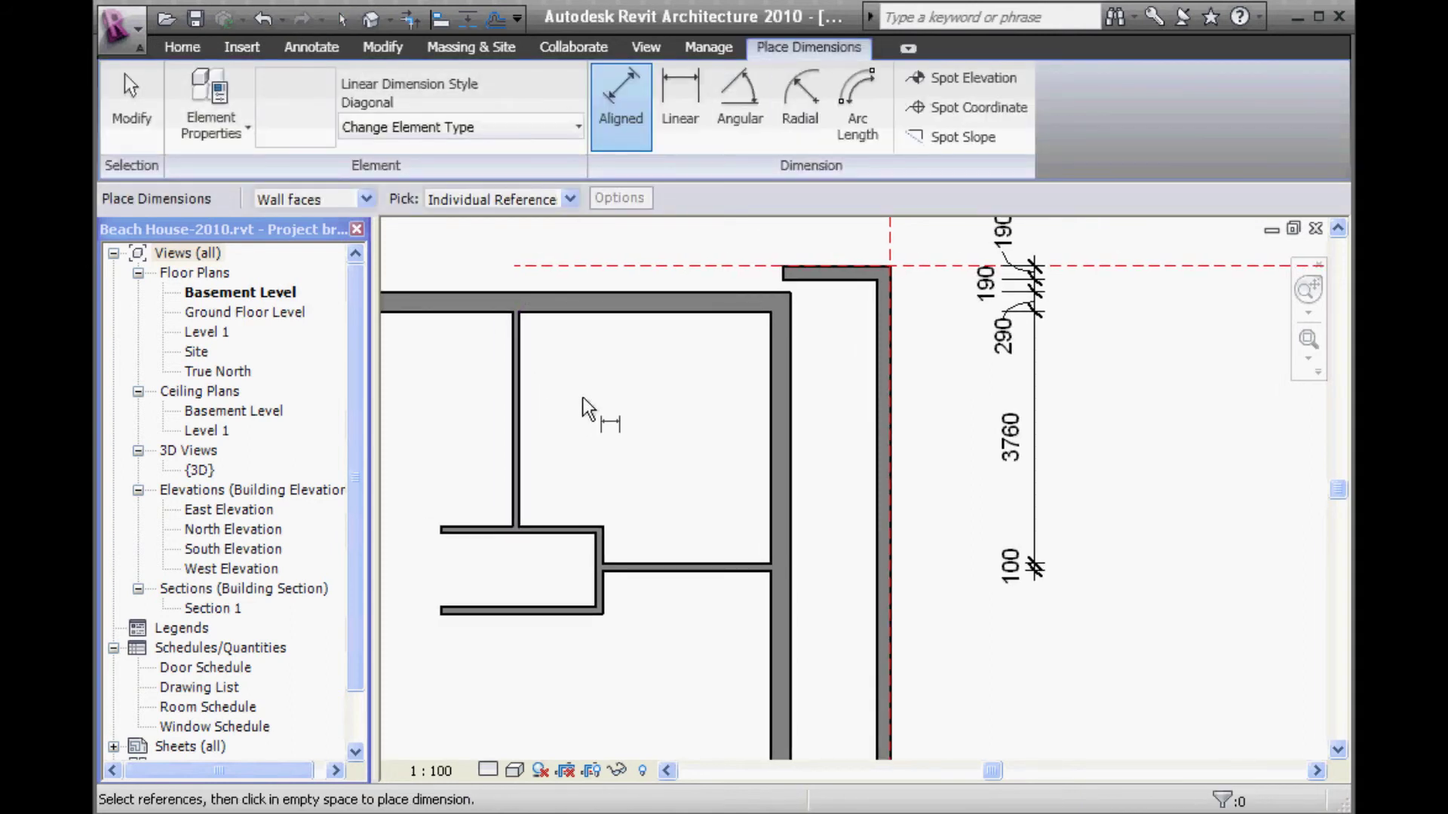
{"action": "left_click", "coordinate": [557, 529]}
{"action": "scroll", "coordinate": [536, 537], "scroll_direction": "up", "scroll_amount": 4}
{"action": "left_click", "coordinate": [573, 658]}
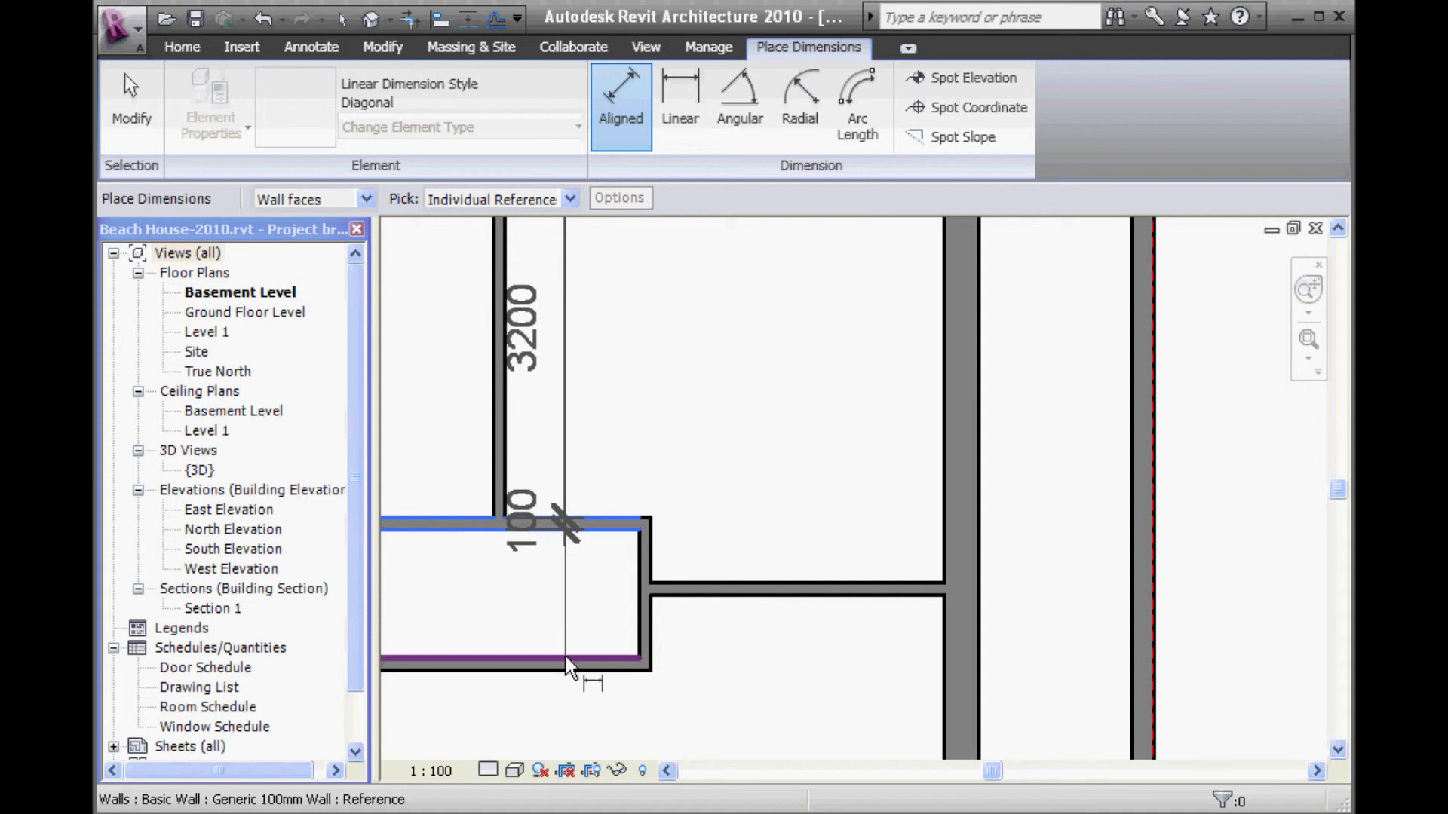
{"action": "left_click", "coordinate": [559, 672]}
{"action": "scroll", "coordinate": [482, 664], "scroll_direction": "down", "scroll_amount": 2}
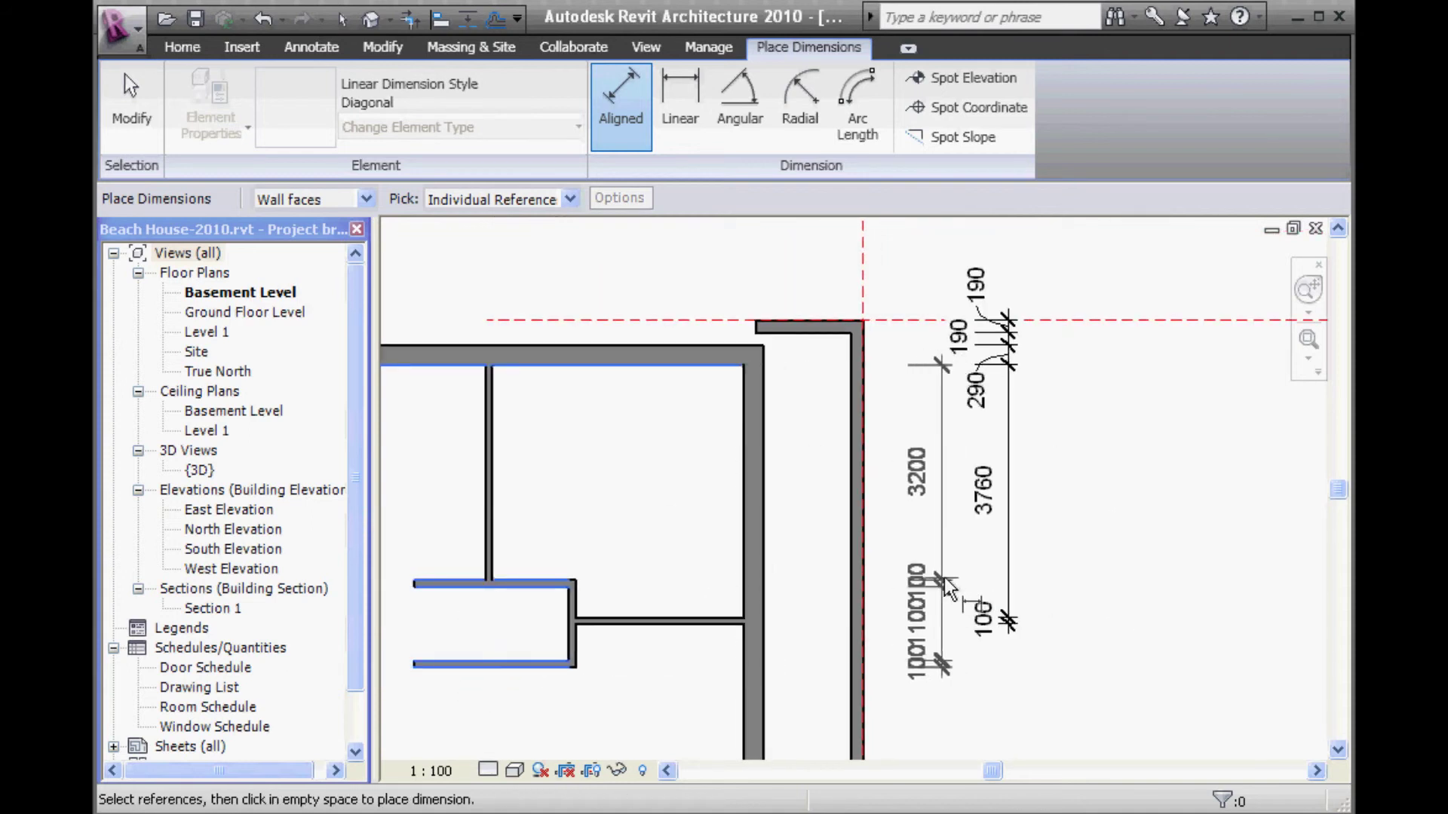
{"action": "left_click", "coordinate": [943, 577]}
{"action": "right_click", "coordinate": [558, 463]}
{"action": "left_click", "coordinate": [580, 478]}
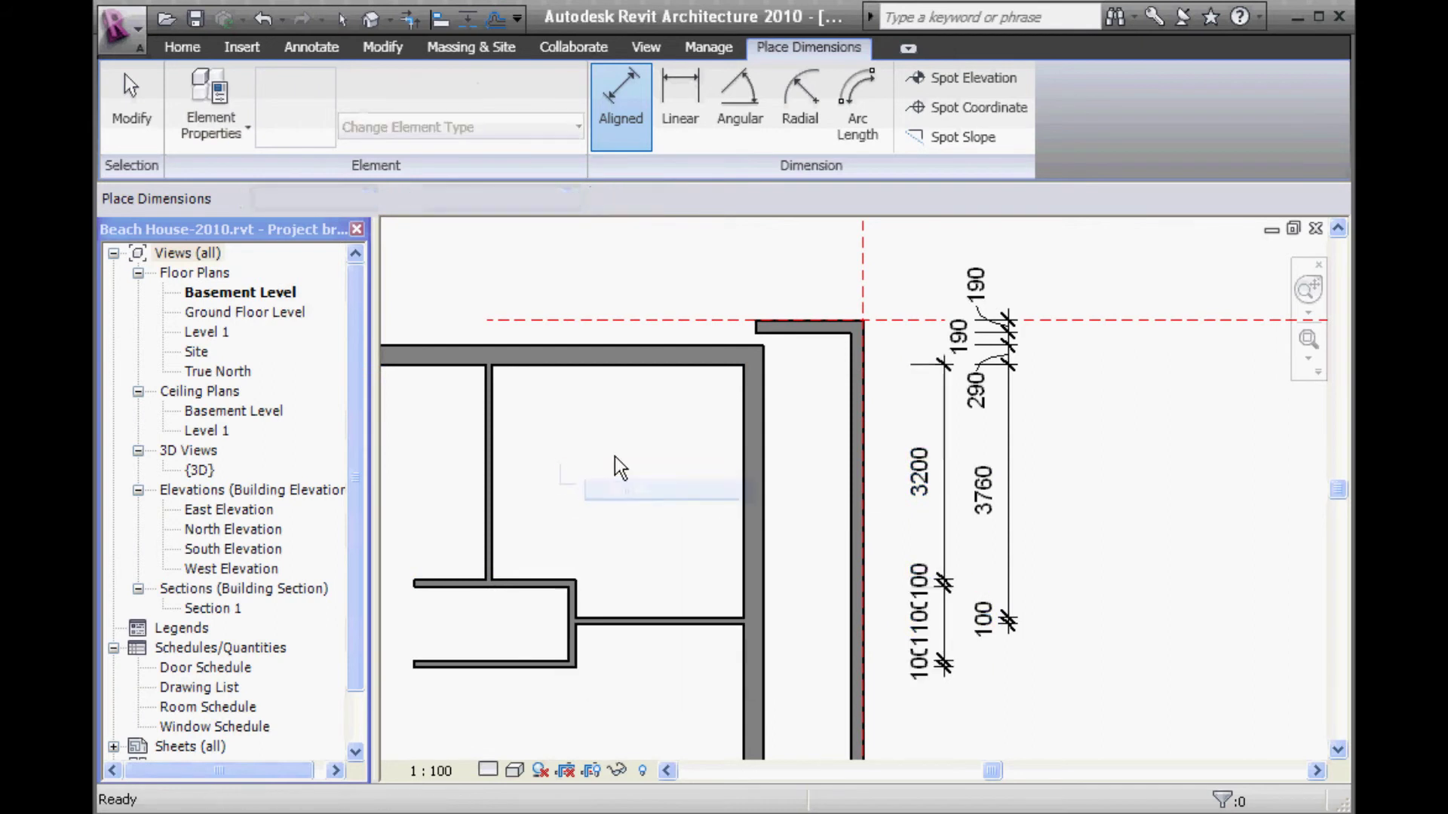
{"action": "mouse_move", "coordinate": [614, 469]}
{"action": "middle_mouse_down"}
{"action": "mouse_move", "coordinate": [679, 472]}
{"action": "mouse_move", "coordinate": [678, 453]}
{"action": "middle_mouse_up"}
Check the PDF plan, return to Revit and set the clear distance between the upper exterior wall and the upper corridor wall to 3210
{"action": "key", "text": "alt+Tab"}
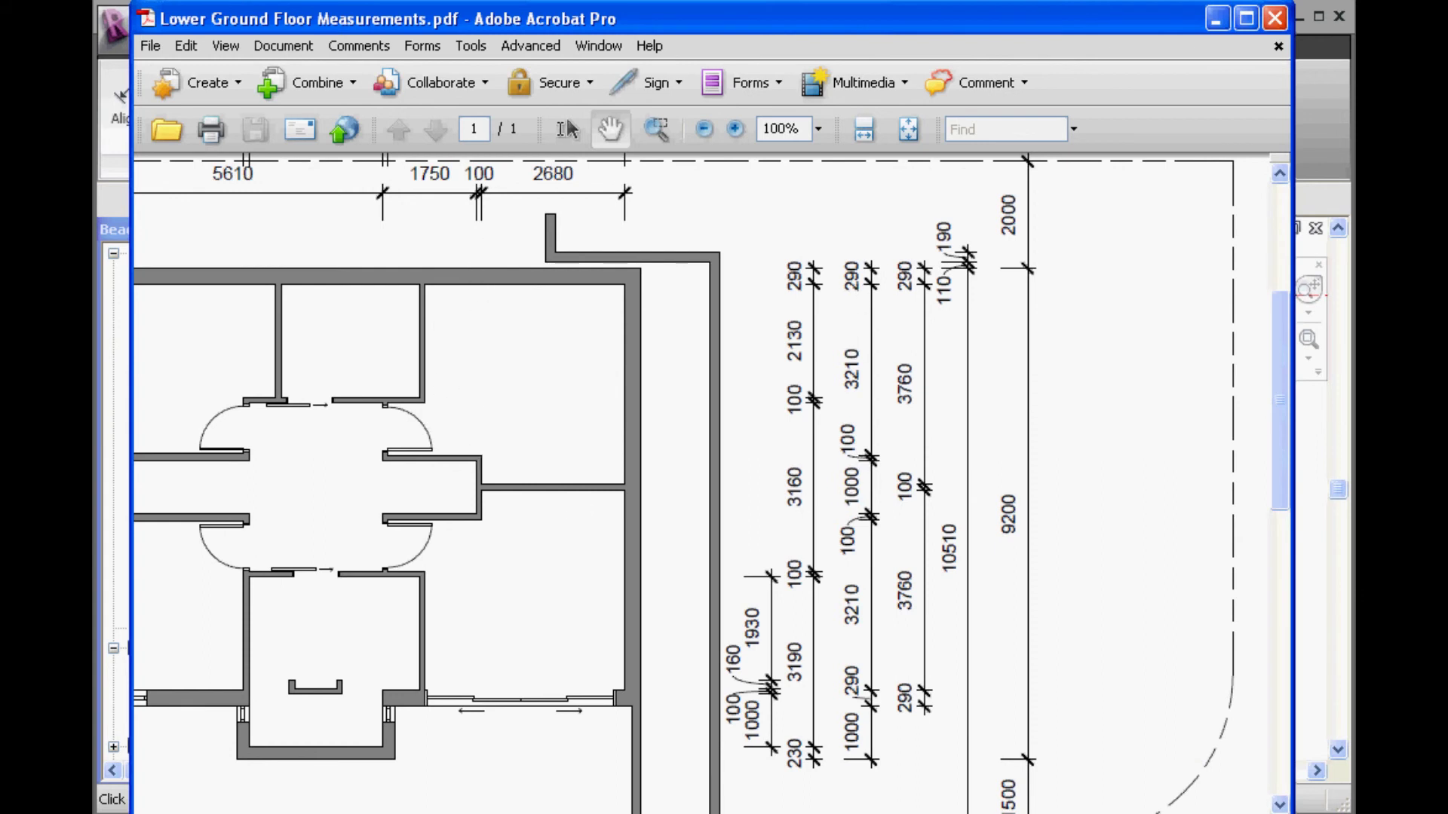
{"action": "key", "text": "alt+Tab"}
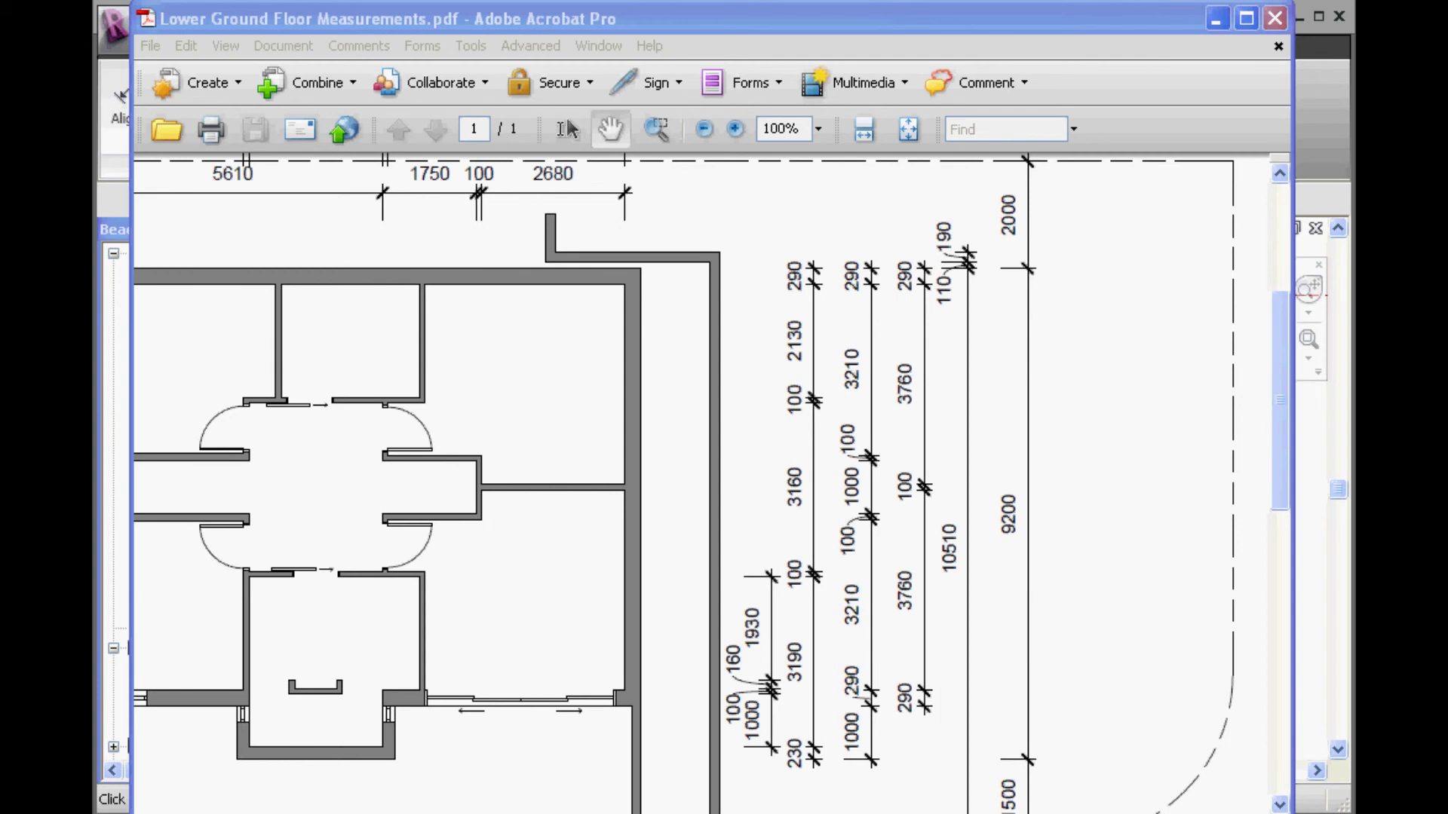
{"action": "left_click", "coordinate": [1226, 19]}
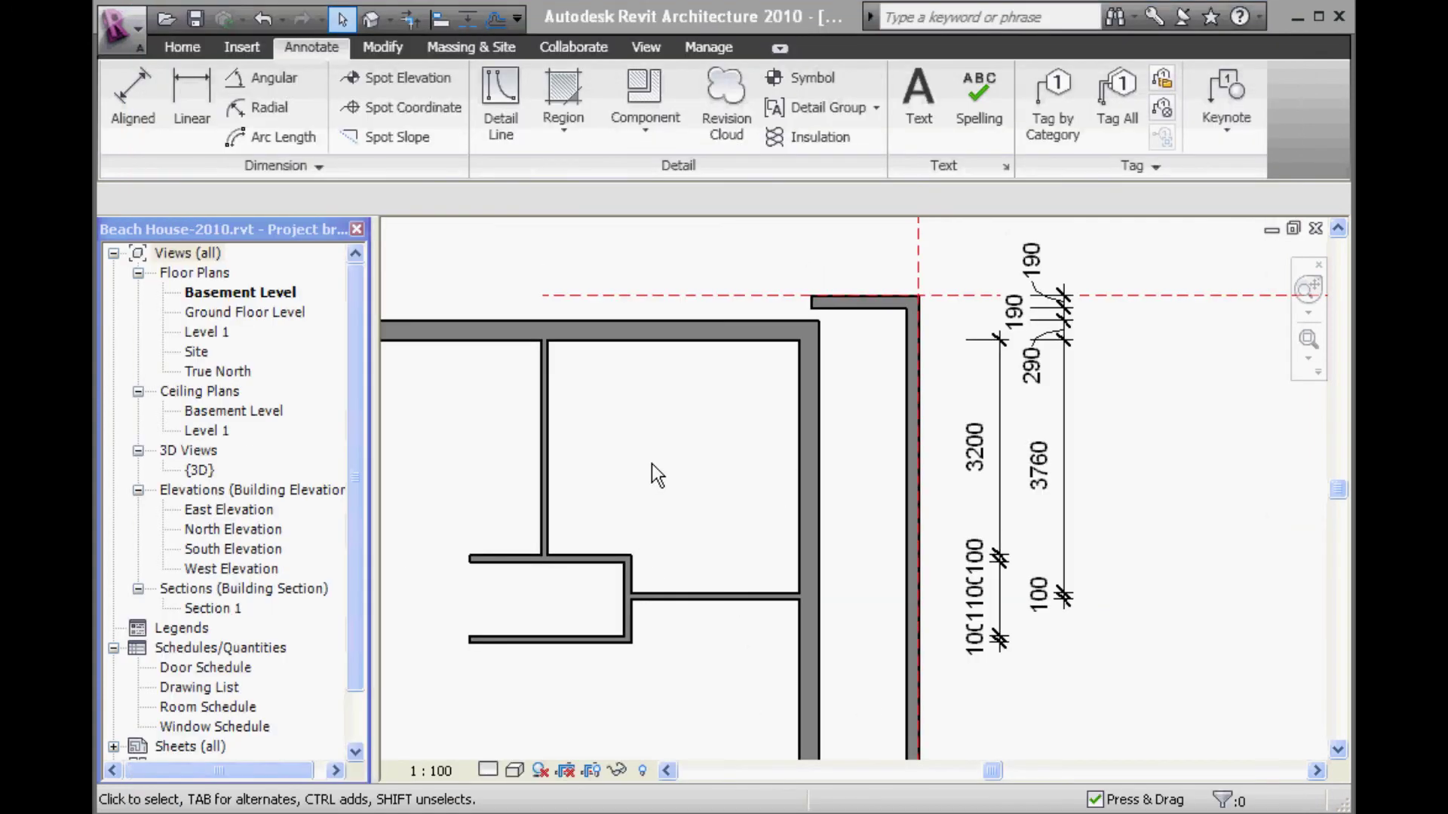
{"action": "scroll", "coordinate": [656, 512], "scroll_direction": "up", "scroll_amount": 2}
{"action": "left_click", "coordinate": [619, 567]}
{"action": "scroll", "coordinate": [830, 482], "scroll_direction": "up", "scroll_amount": 1}
{"action": "left_click", "coordinate": [1043, 402]}
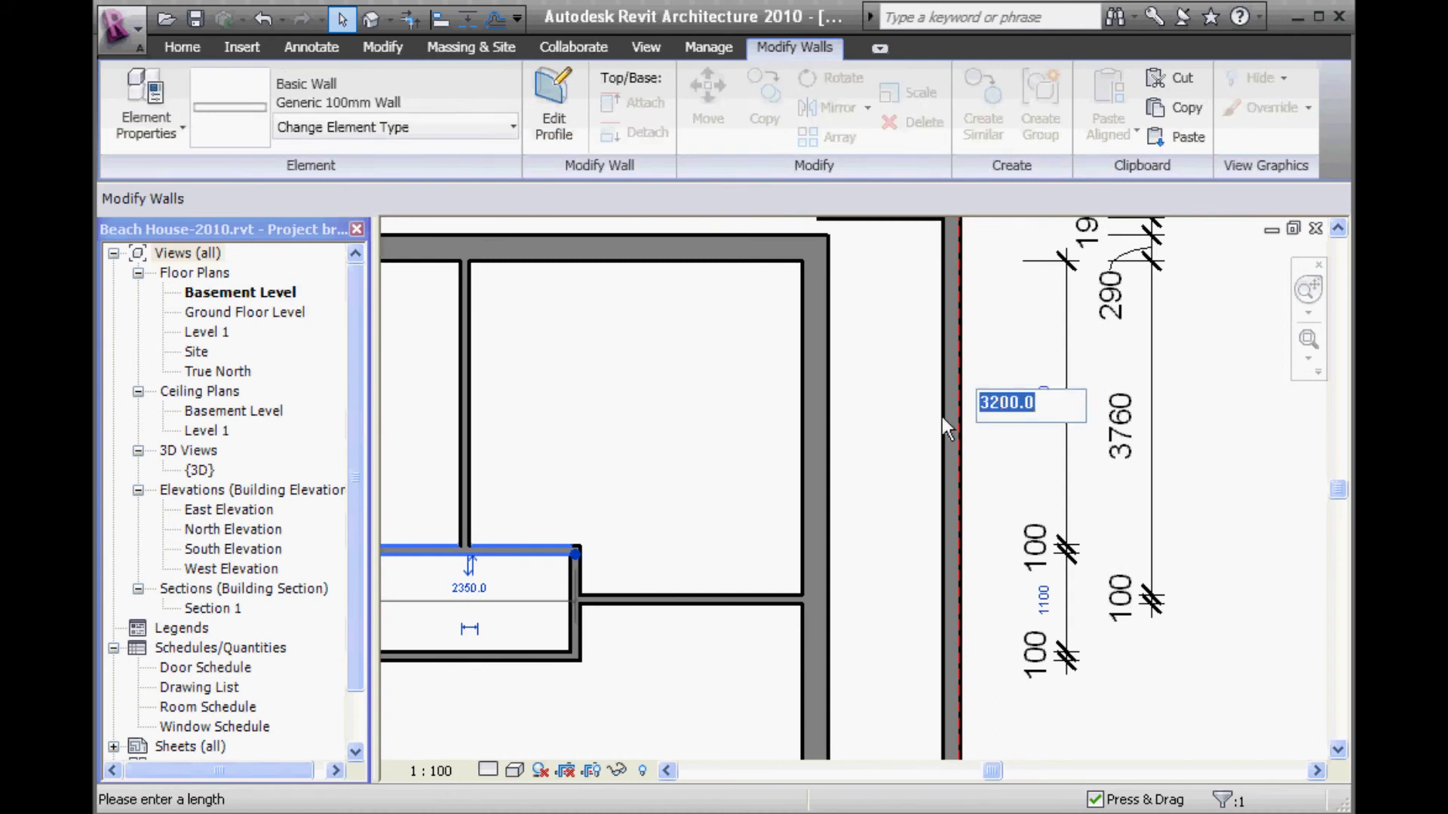
{"action": "type", "text": "3210"}
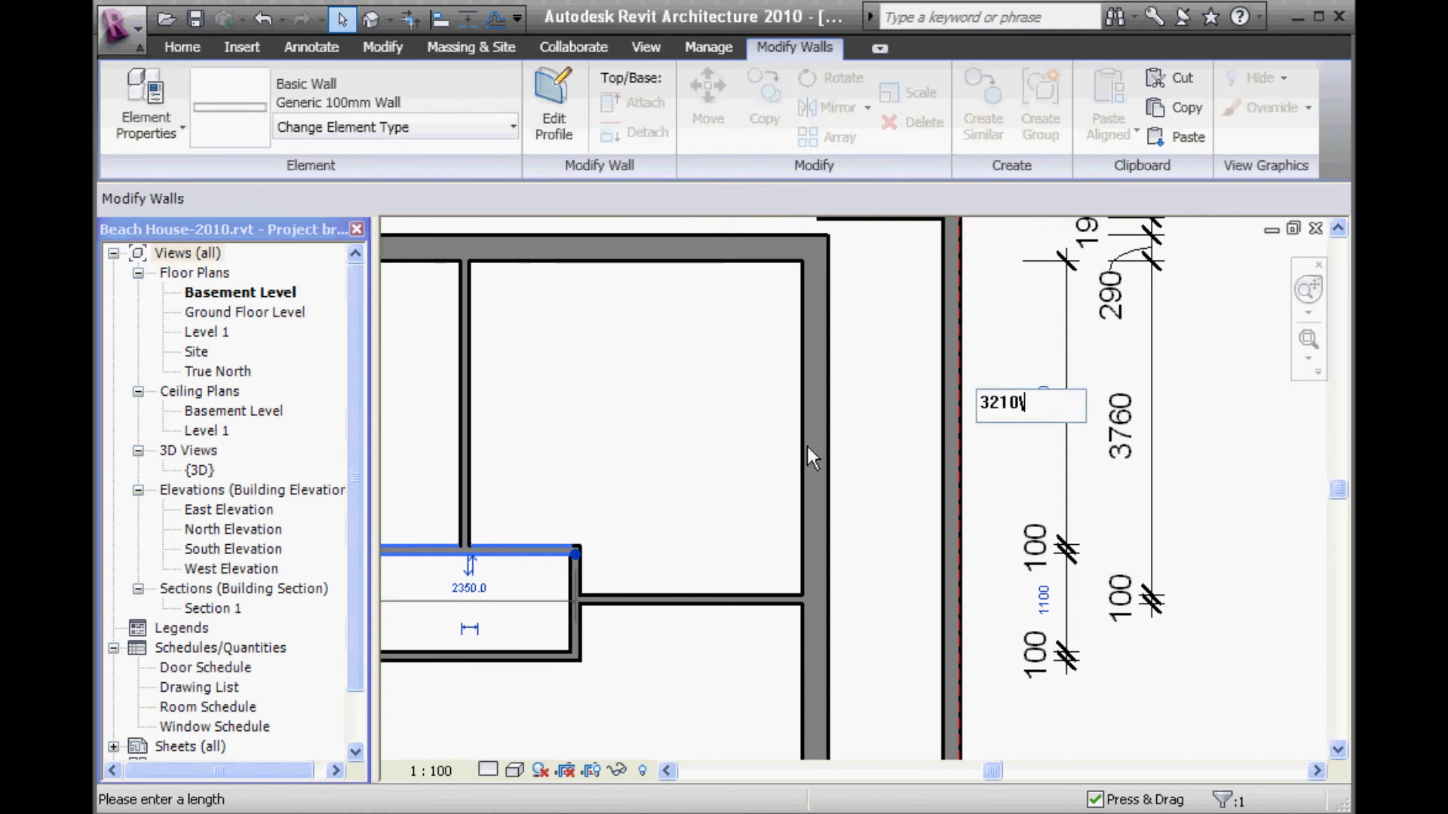
{"action": "type", "text": "\\"}
{"action": "key", "text": "Return"}
{"action": "left_click", "coordinate": [970, 492]}
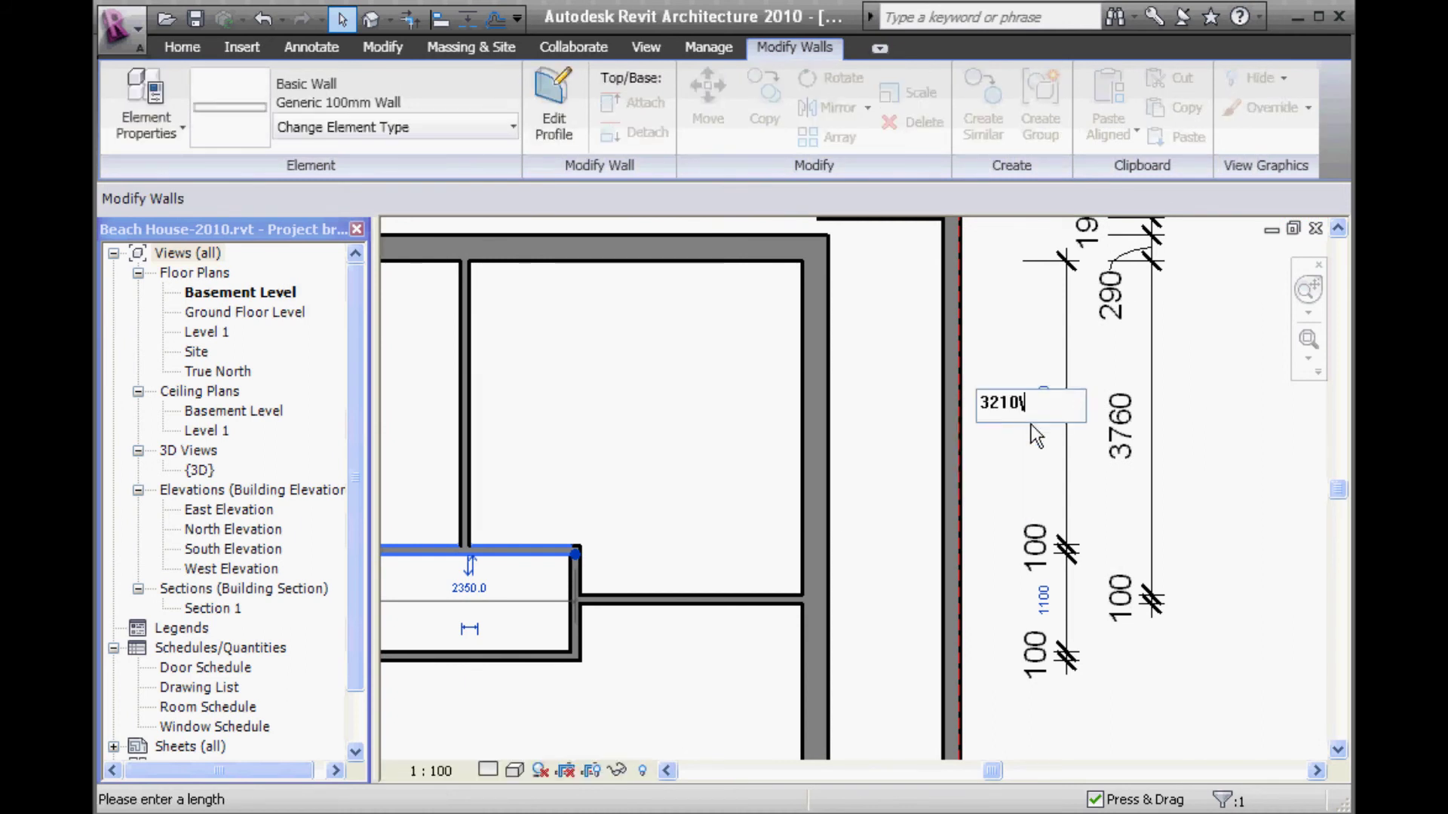
{"action": "key", "text": "Return"}
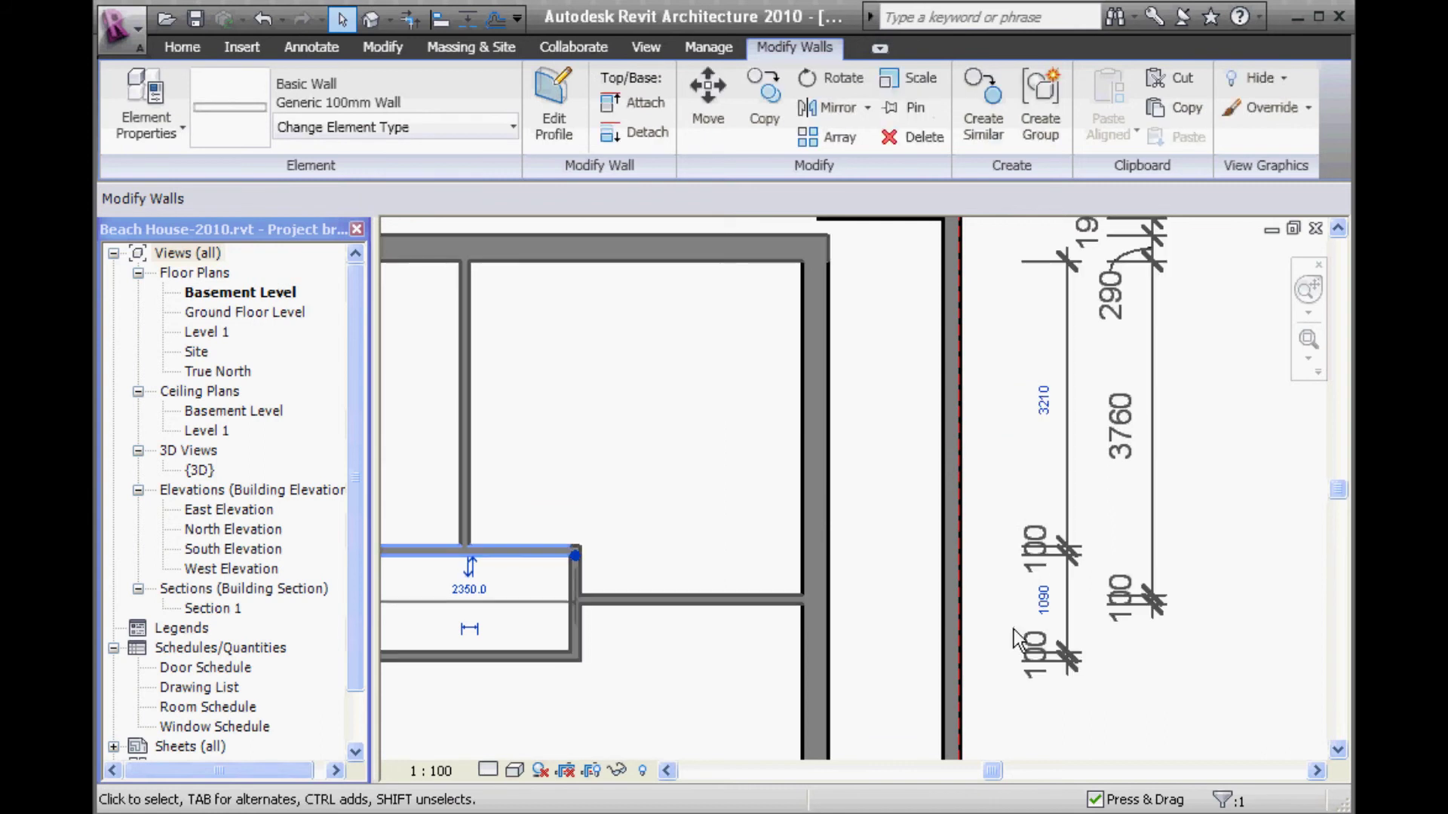
{"action": "middle_click_drag", "start_coordinate": [532, 704], "coordinate": [570, 596]}
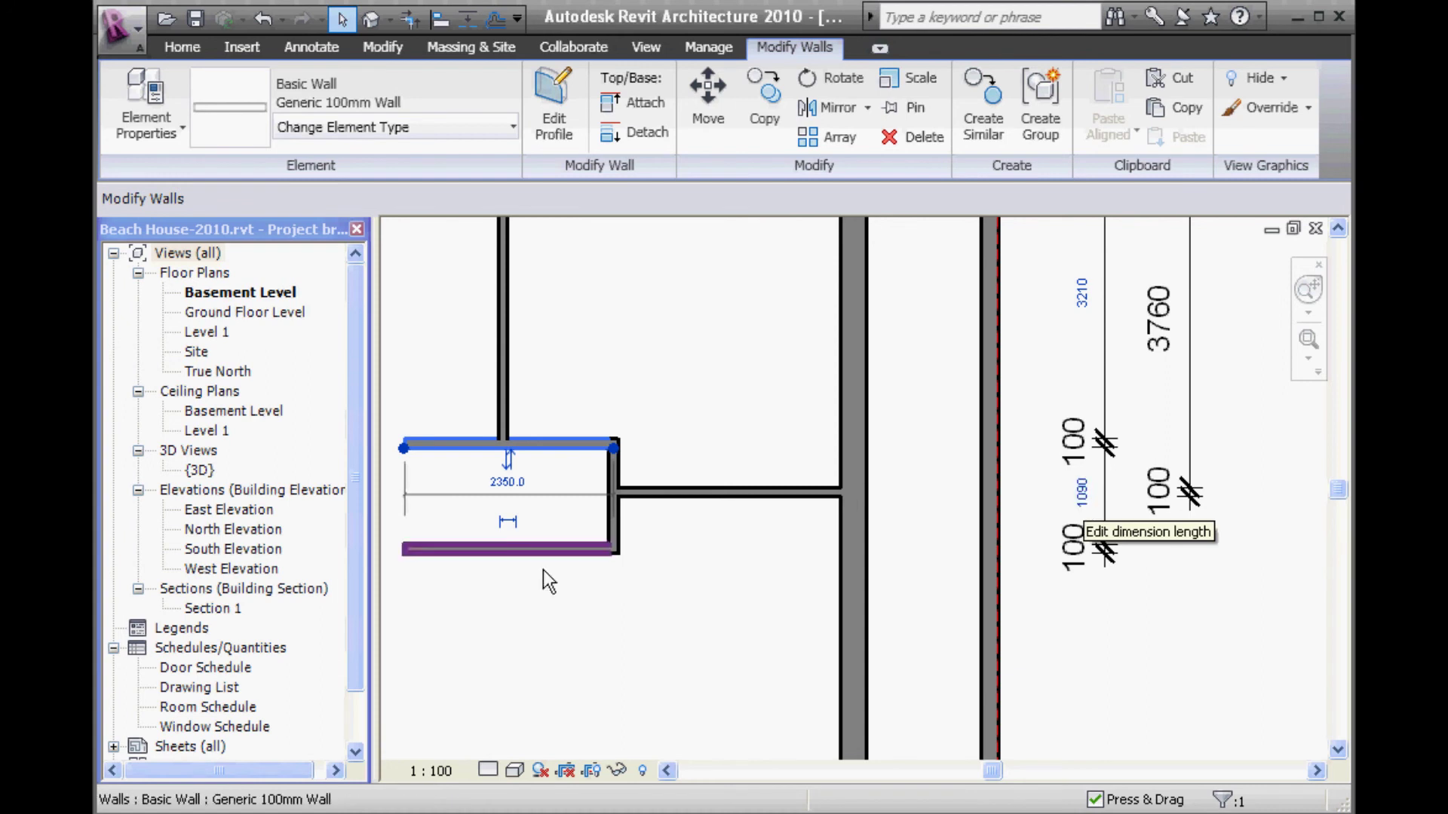